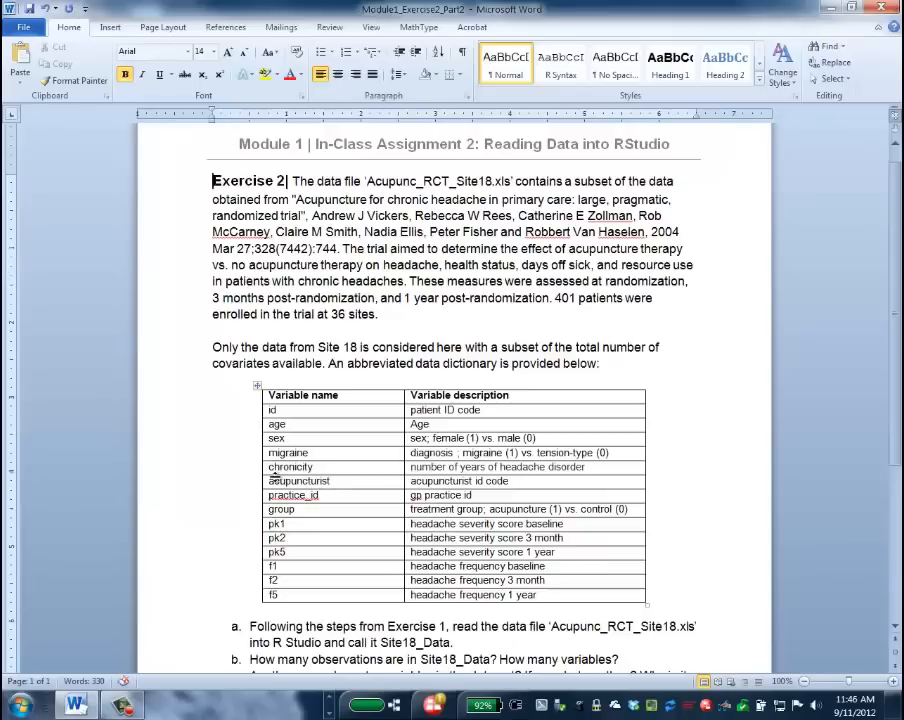
# Switch to the file explorer, check the full path of the RPortable folder, and open its crp241 subfolder.
pyautogui.click(826, 7)
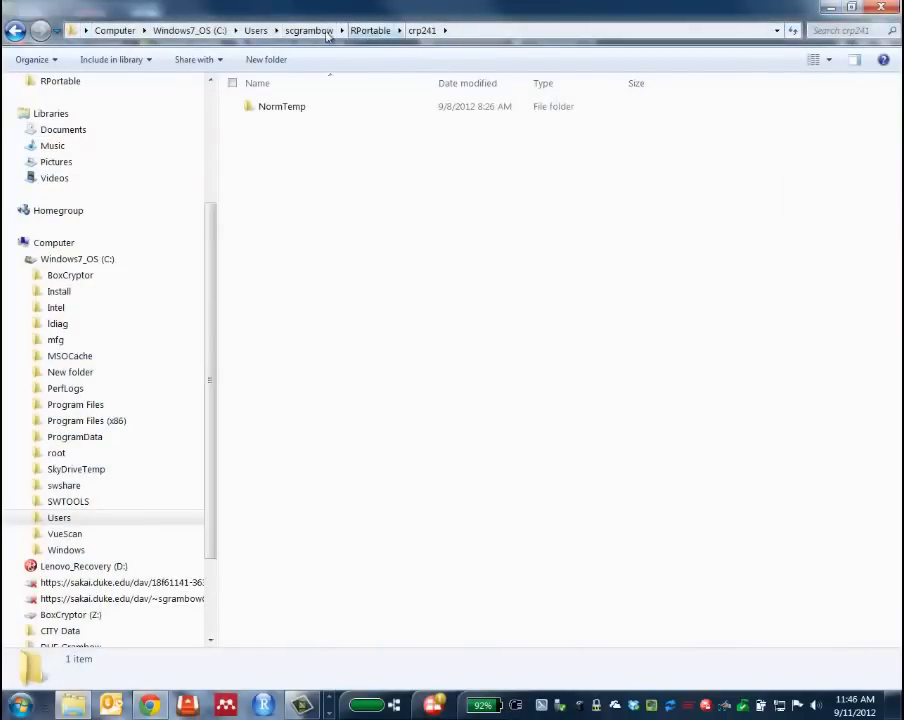
pyautogui.click(366, 30)
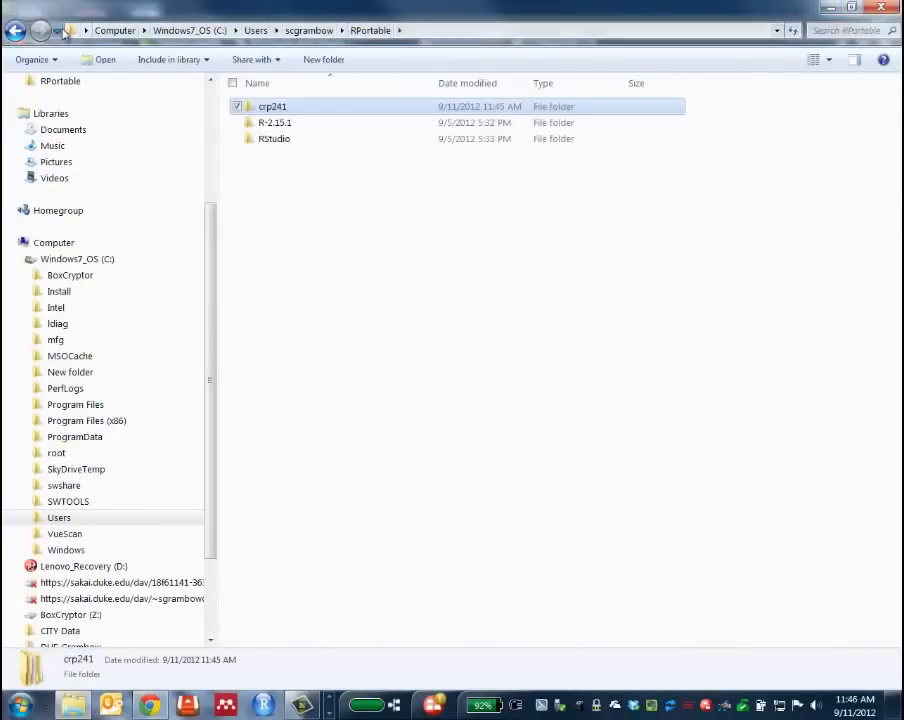
pyautogui.click(205, 34)
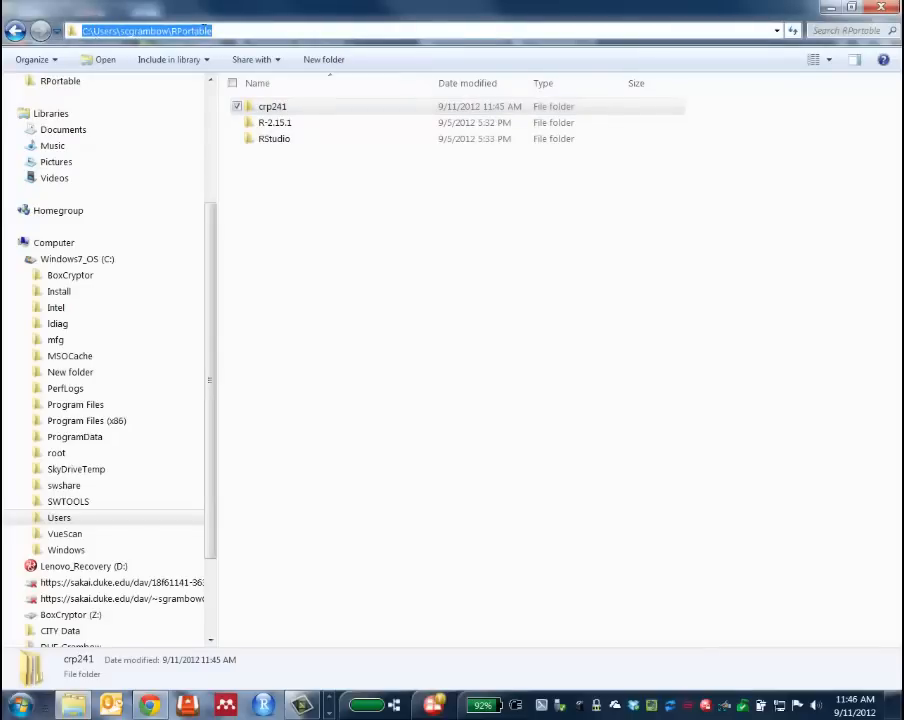
pyautogui.click(322, 206)
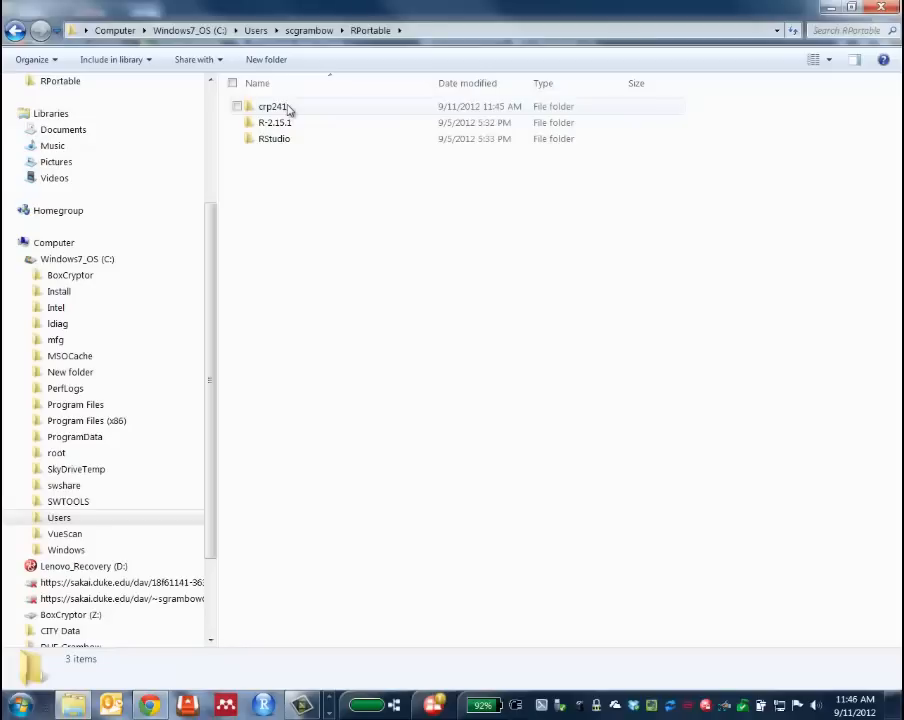
pyautogui.doubleClick(286, 108)
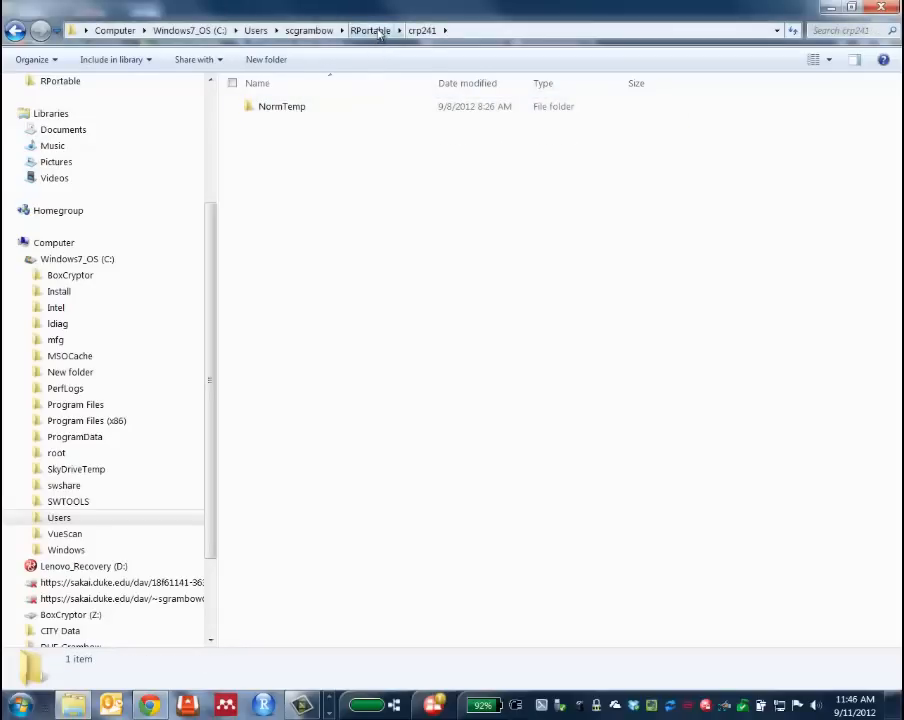
pyautogui.click(372, 31)
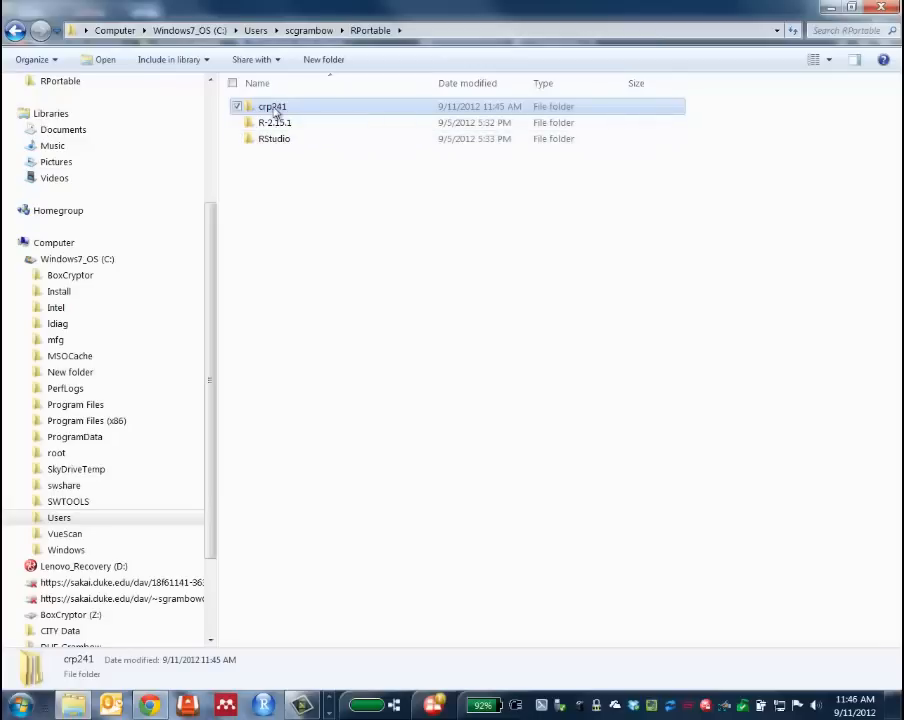
pyautogui.doubleClick(274, 108)
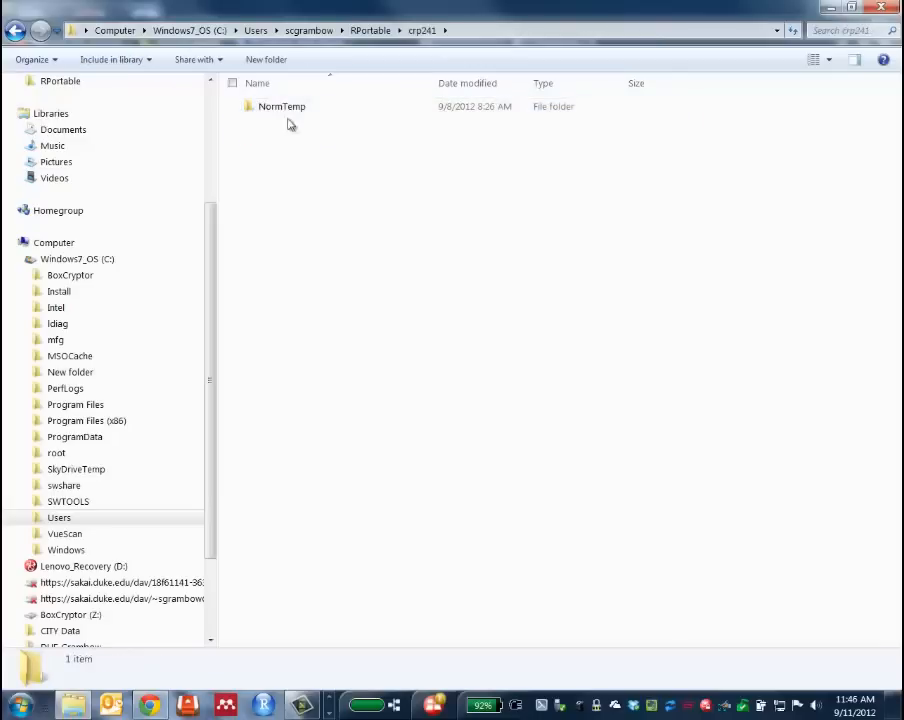
# Create a new folder named Acupuncture inside the crp241 folder.
pyautogui.click(266, 59)
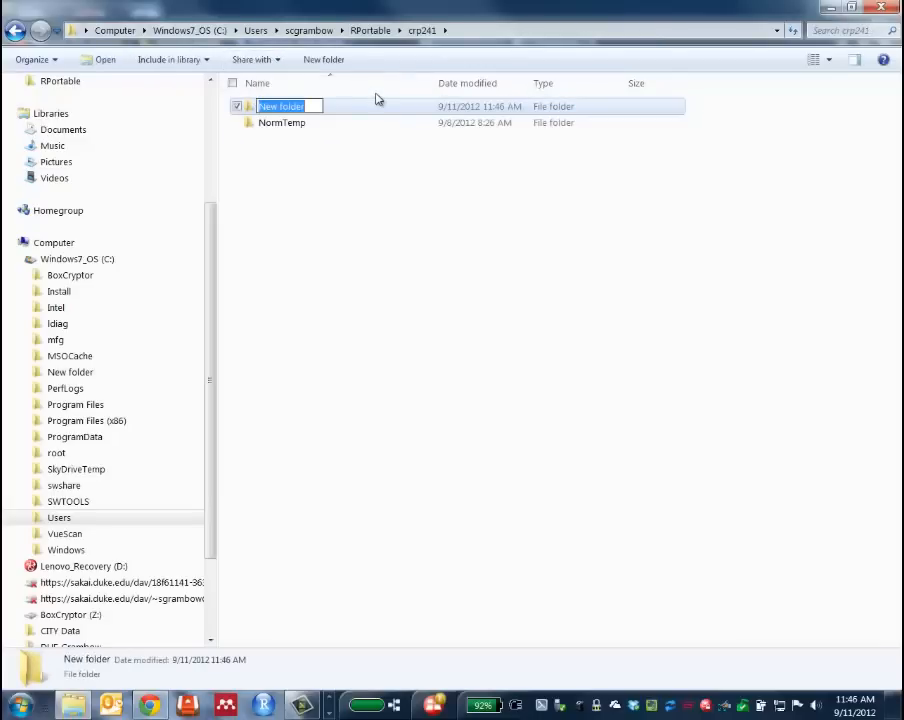
pyautogui.write('Acup')
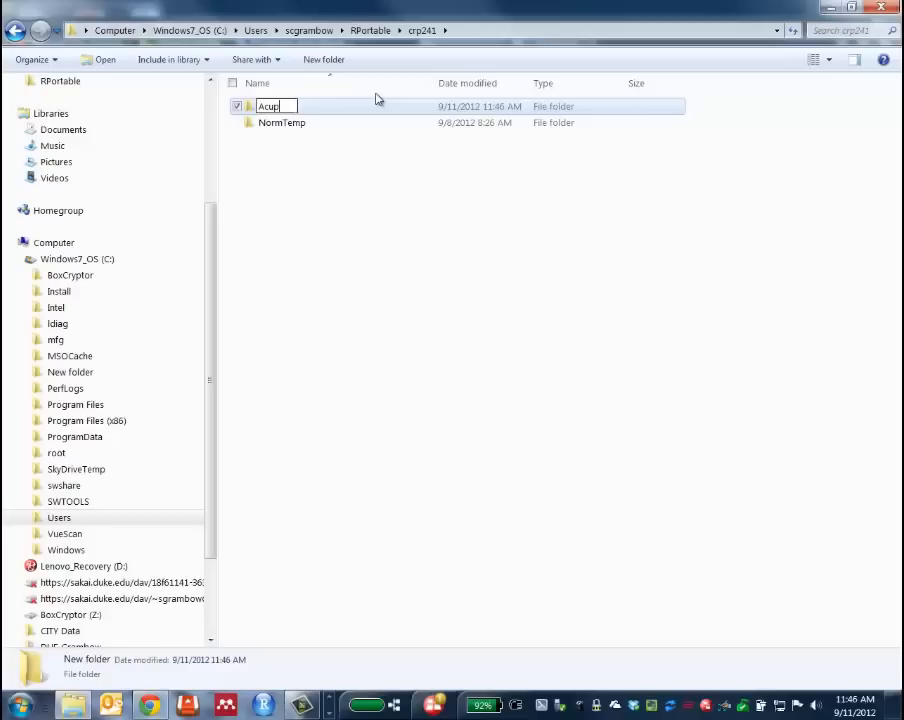
pyautogui.write('uncture')
pyautogui.press('Return')
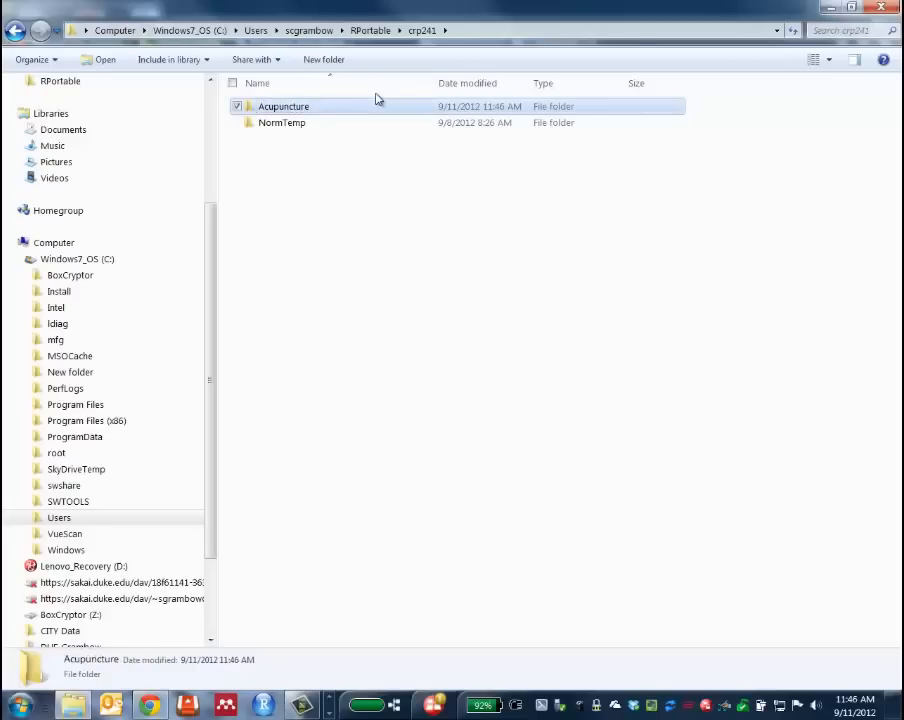
# Paste the copied Acupunc_RCT_Site18 file into the Acupuncture folder and open it in a maximised Excel window.
pyautogui.doubleClick(378, 102)
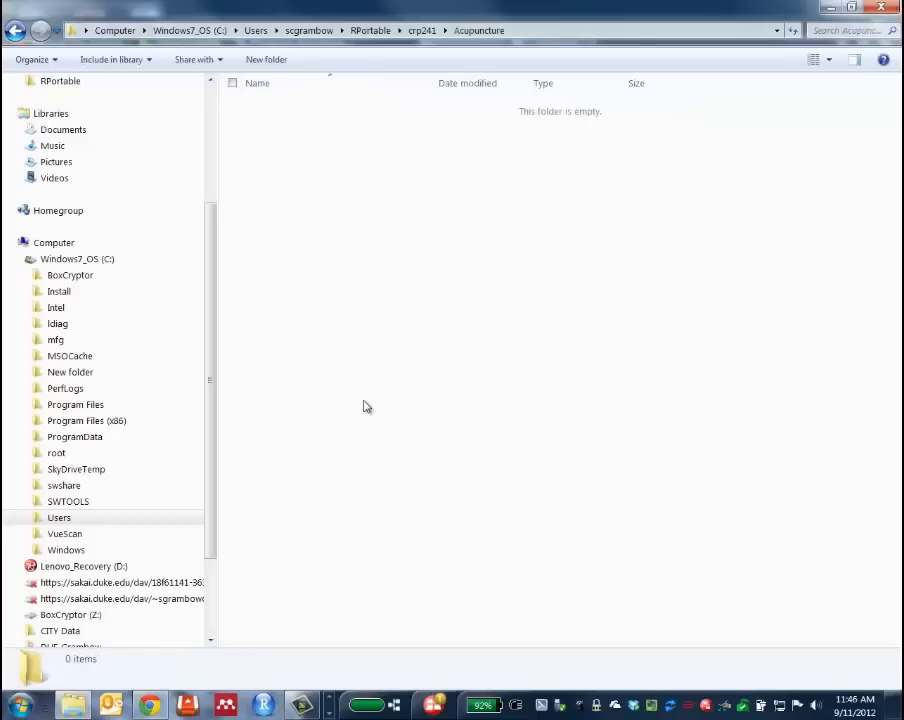
pyautogui.hotkey('ctrl', 'v')
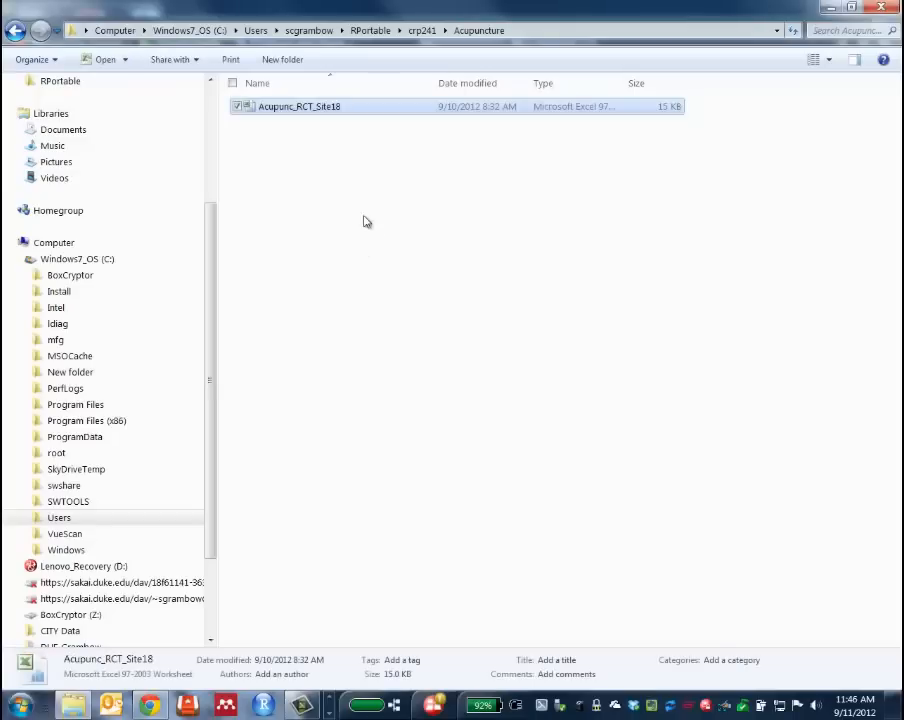
pyautogui.click(366, 219)
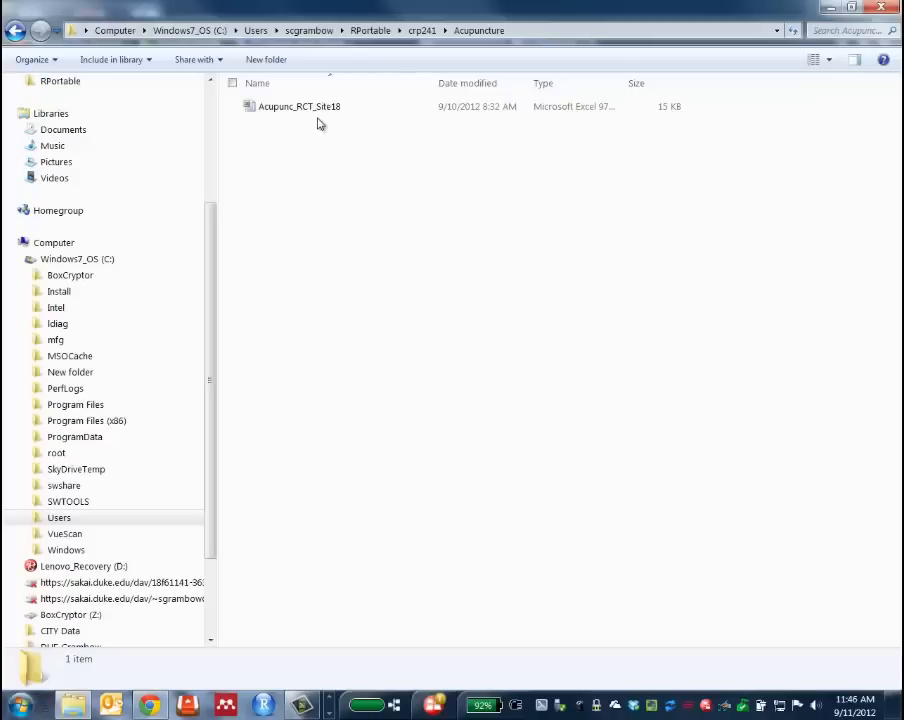
pyautogui.doubleClick(317, 114)
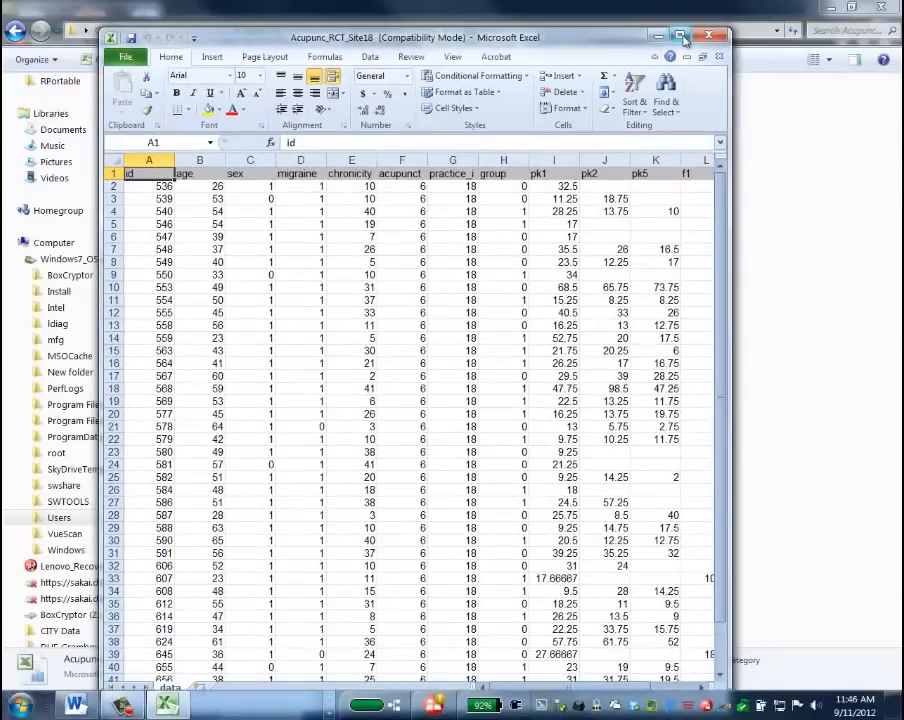
pyautogui.click(682, 33)
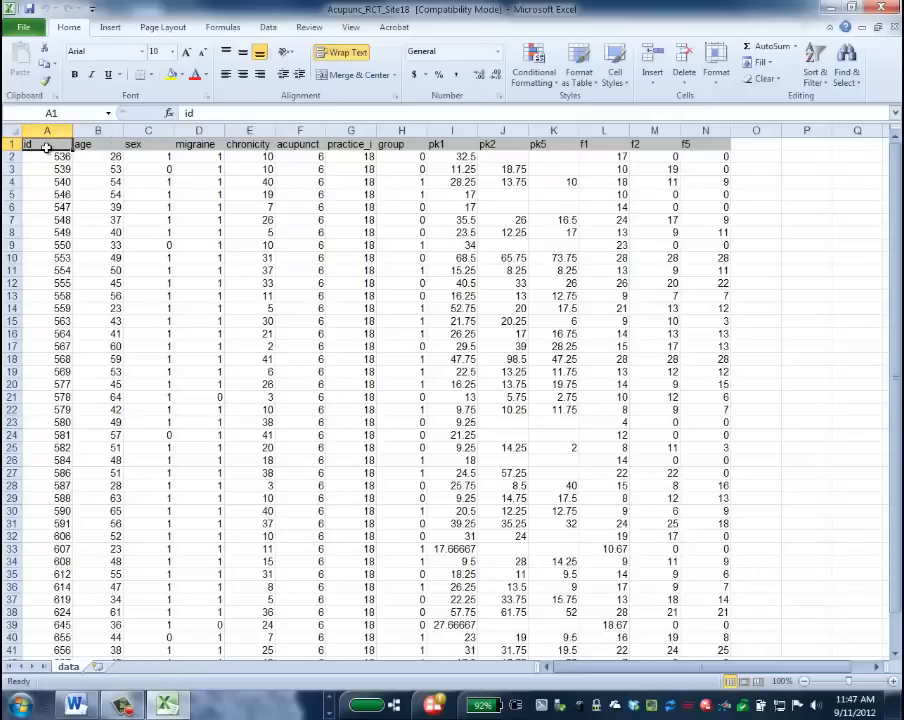
# Go through the variable names in the header row one by one, from age to f5.
pyautogui.click(87, 145)
pyautogui.click(155, 145)
pyautogui.click(262, 144)
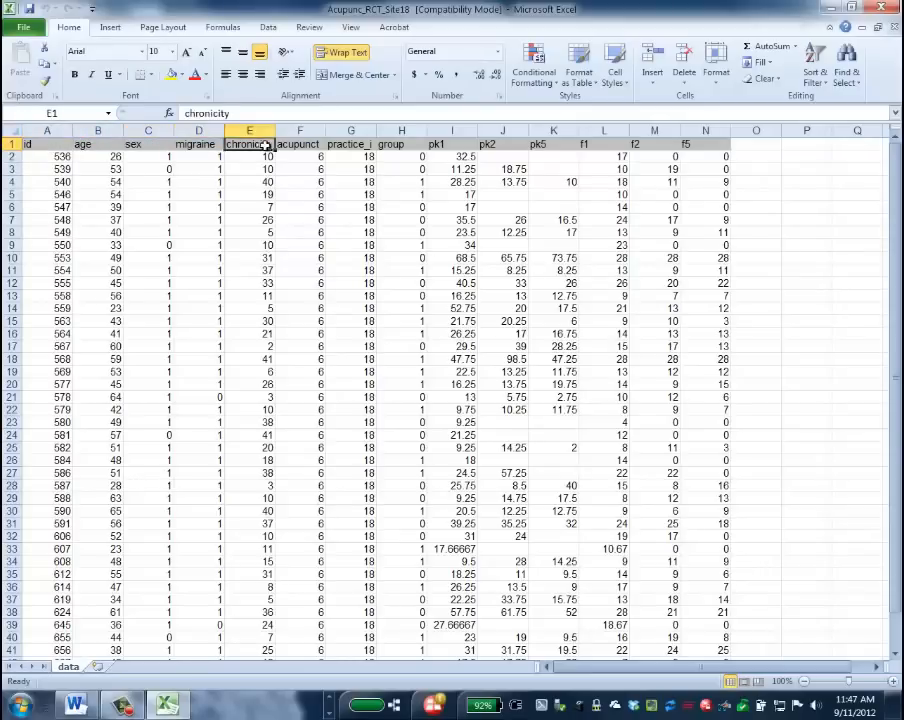
pyautogui.click(305, 144)
pyautogui.click(352, 144)
pyautogui.click(396, 145)
pyautogui.click(445, 144)
pyautogui.click(520, 144)
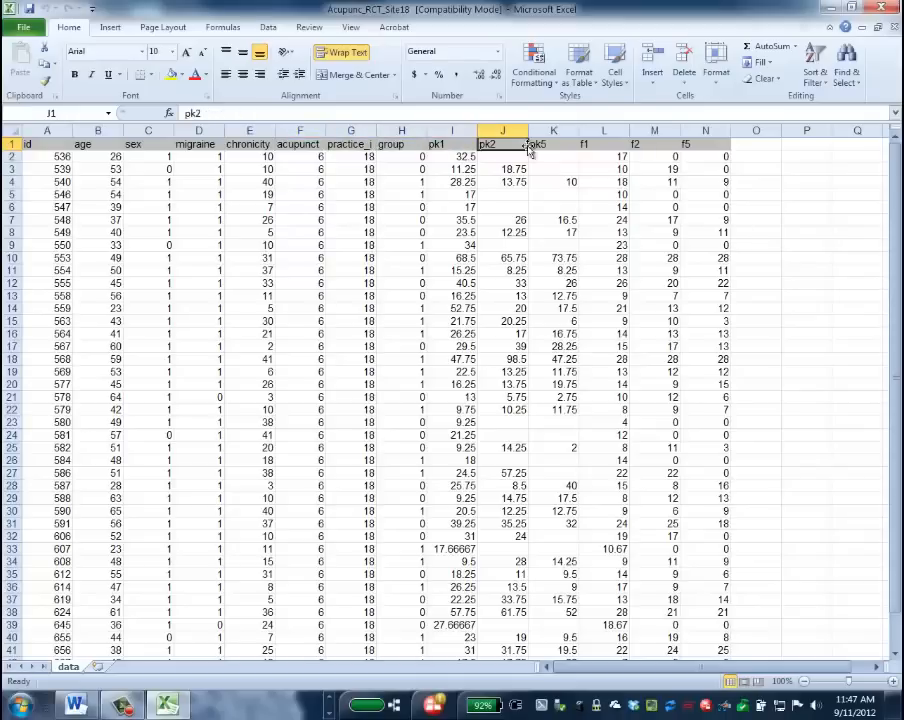
pyautogui.click(574, 144)
pyautogui.click(603, 145)
pyautogui.click(655, 144)
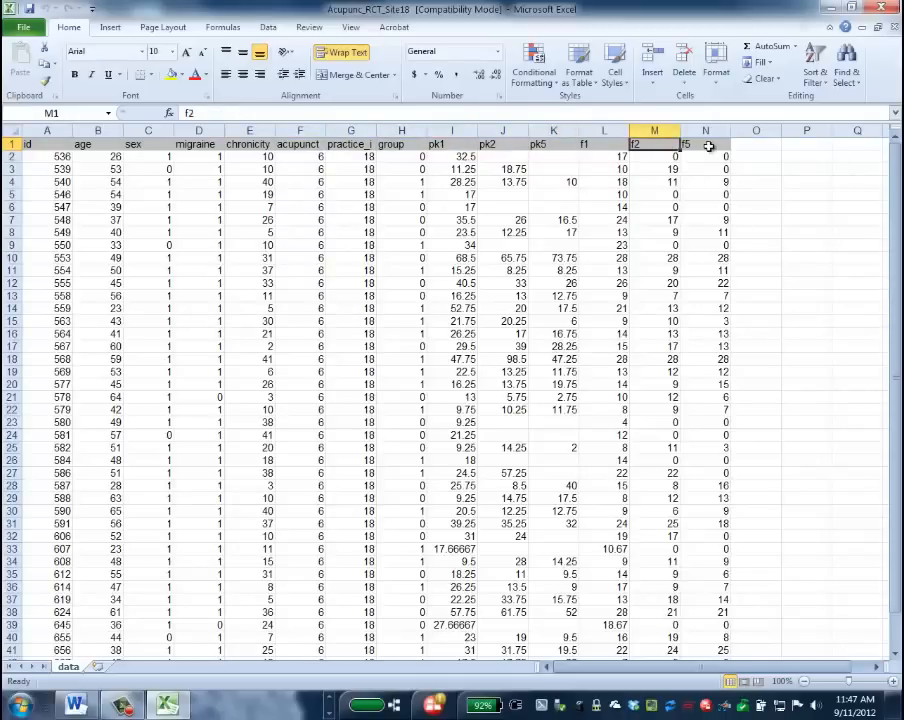
pyautogui.click(705, 144)
# Review the patient rows down to the end of the data and inspect the blank cells in the pk2 and pk5 columns.
pyautogui.scroll(-7, 166, 445)
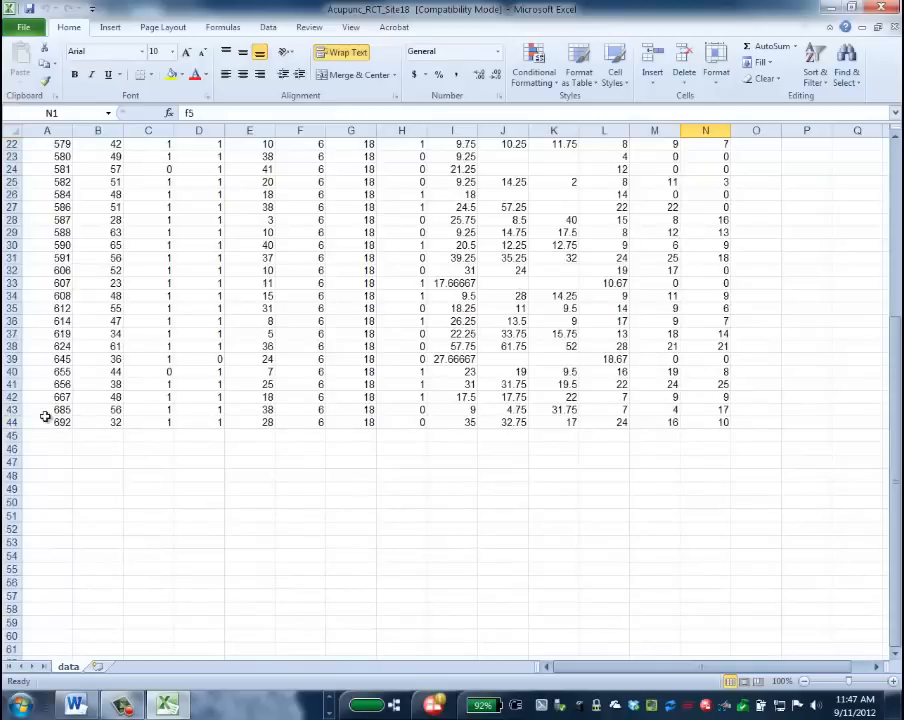
pyautogui.scroll(7, 35, 360)
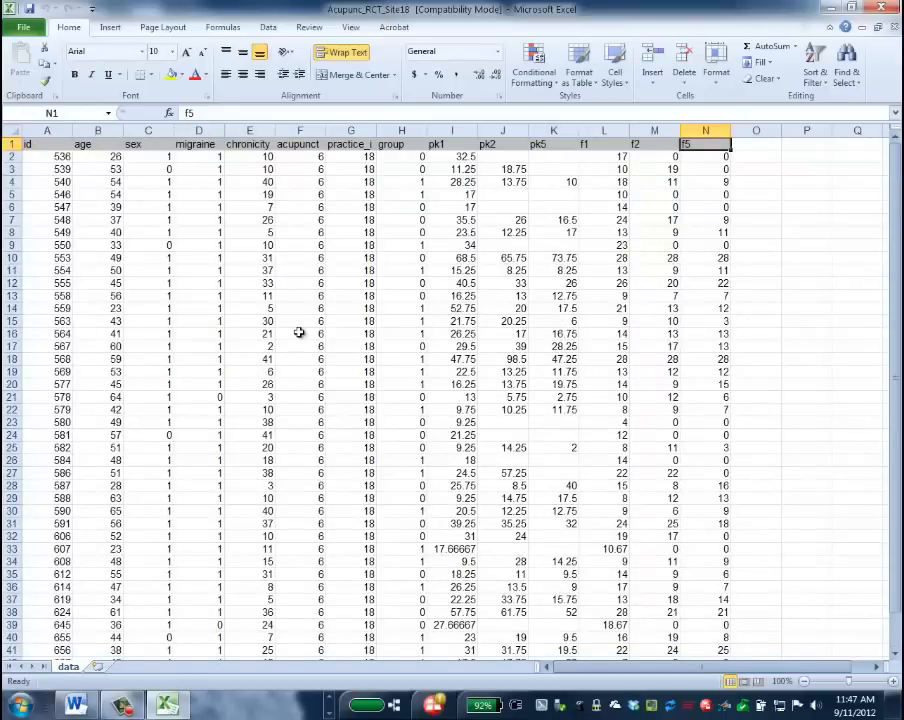
pyautogui.scroll(-7, 150, 470)
pyautogui.scroll(7, 144, 488)
pyautogui.click(502, 207)
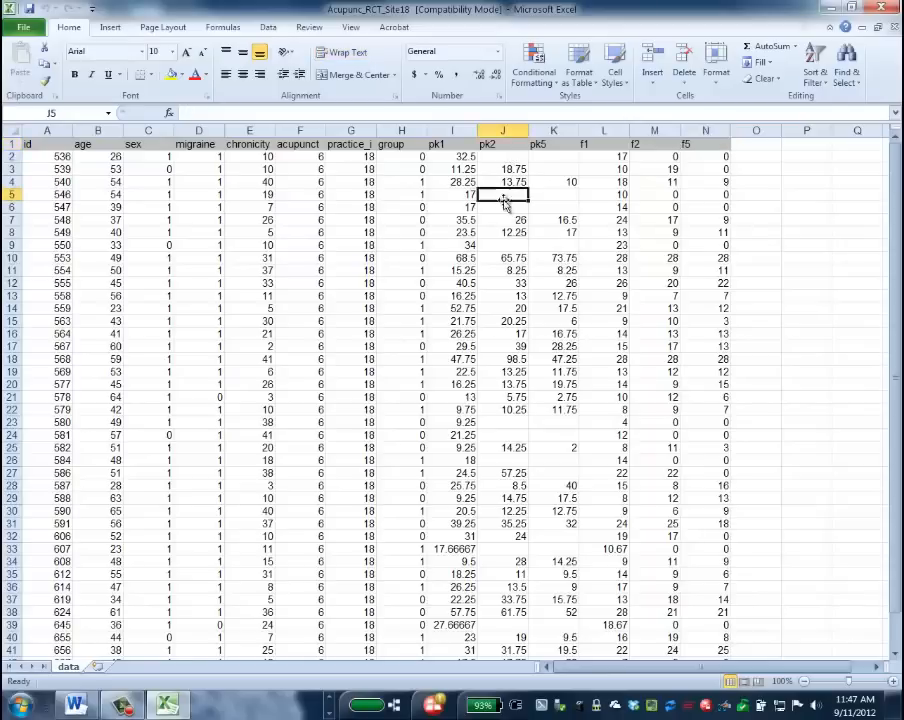
pyautogui.click(512, 156)
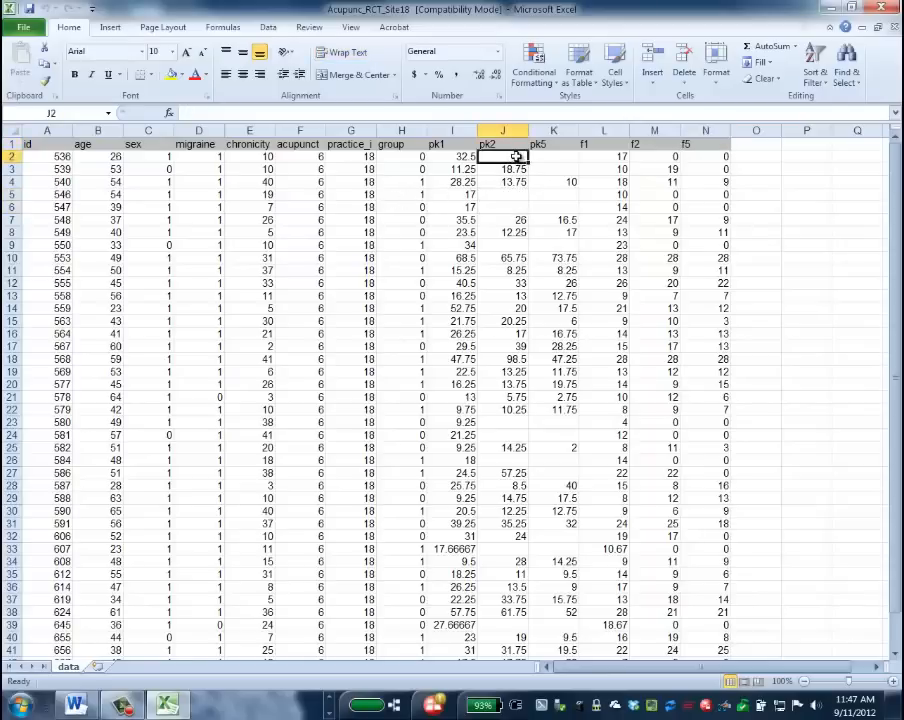
pyautogui.click(540, 157)
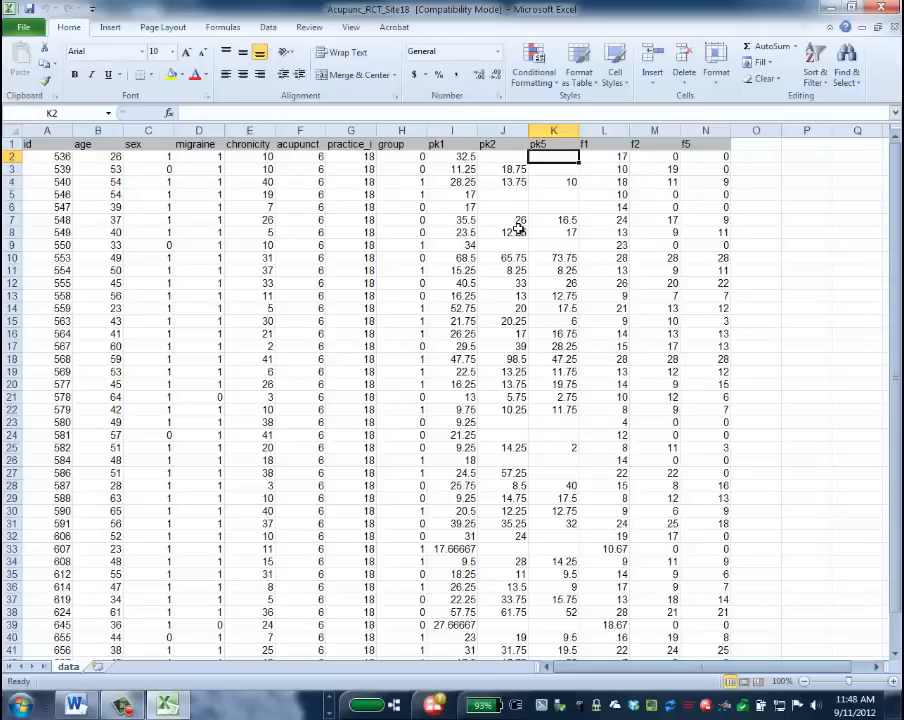
pyautogui.scroll(-3, 376, 462)
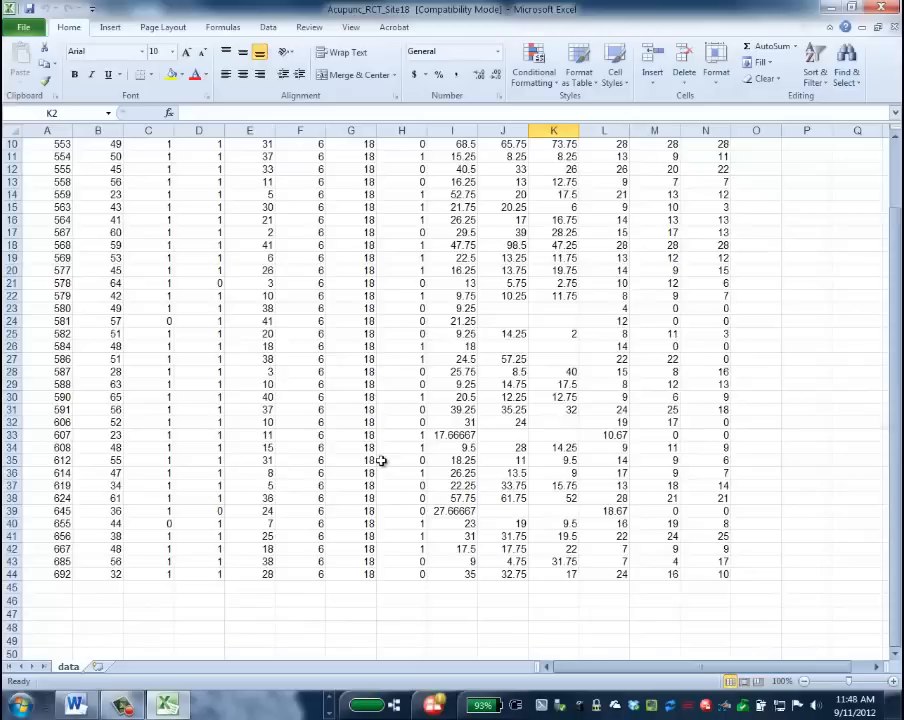
pyautogui.scroll(3, 378, 462)
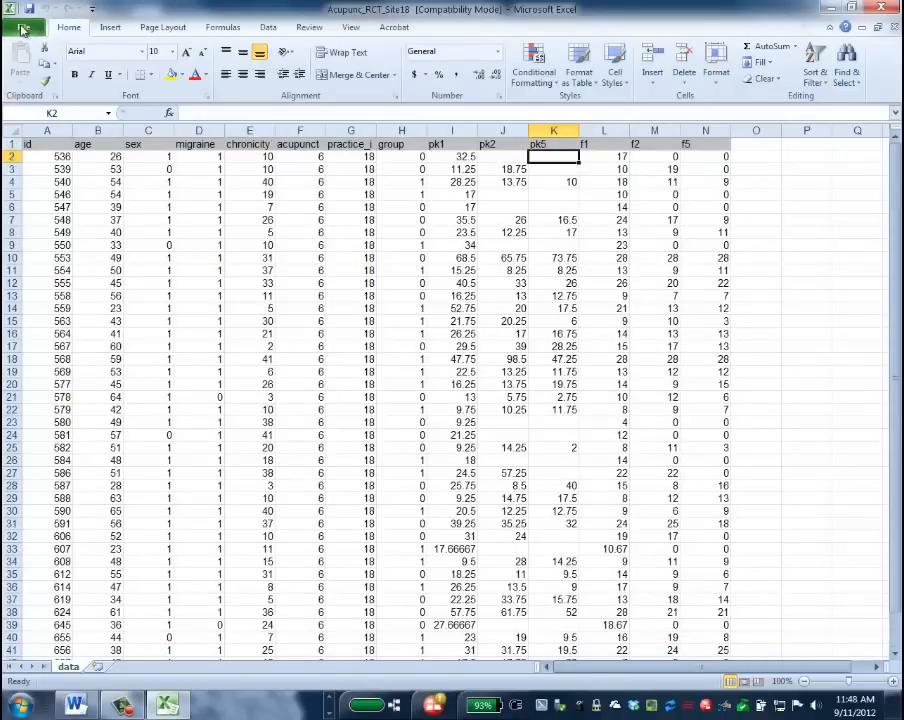
# Save the workbook as Site18_Data in CSV (Comma delimited) format in the Acupuncture folder, keeping that format.
pyautogui.click(23, 28)
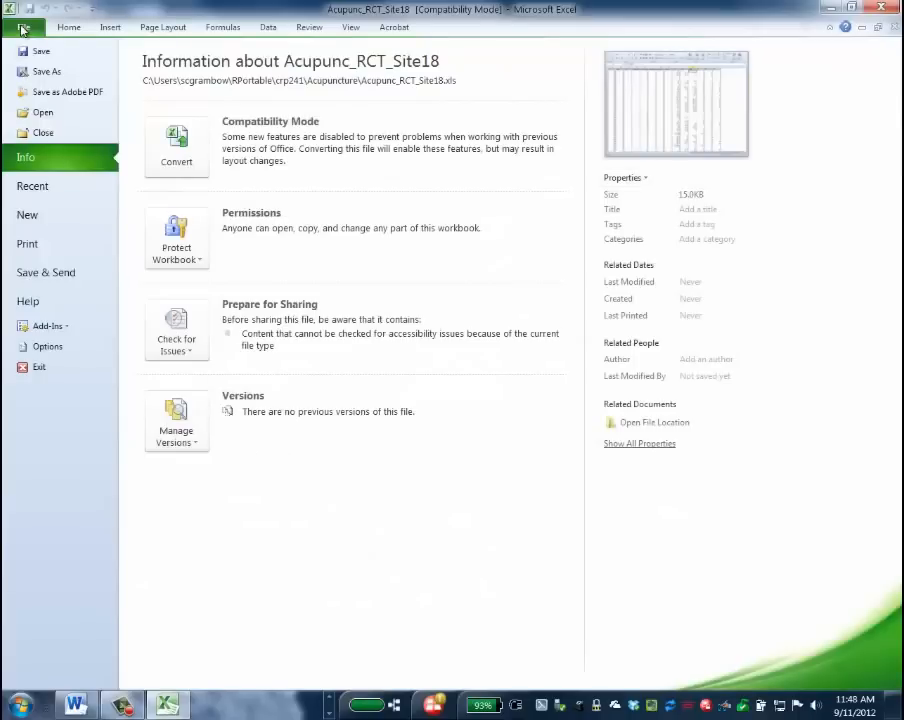
pyautogui.click(30, 74)
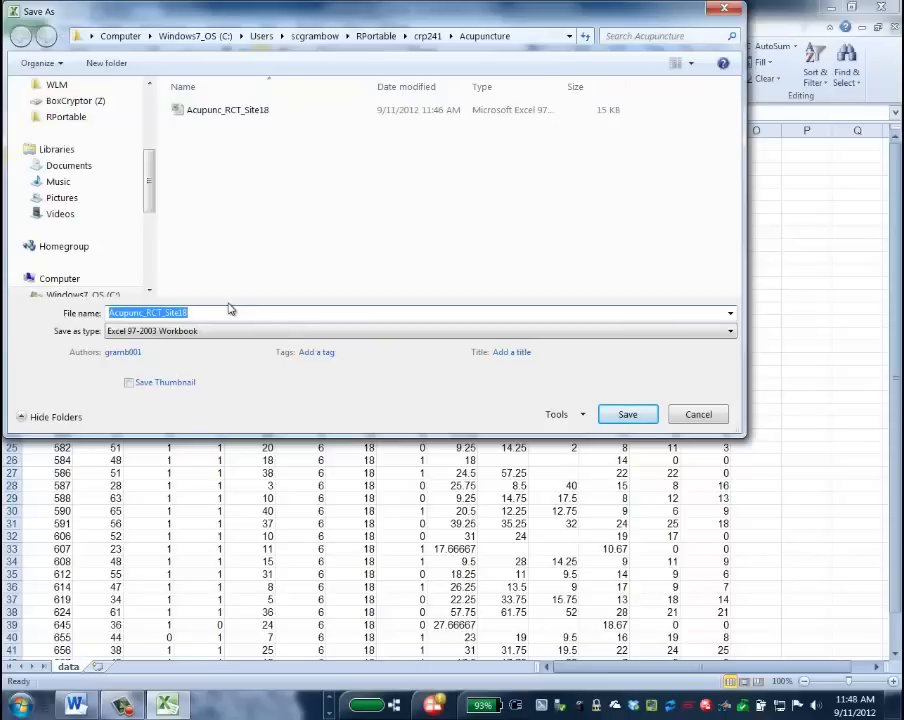
pyautogui.write('Site18_Data')
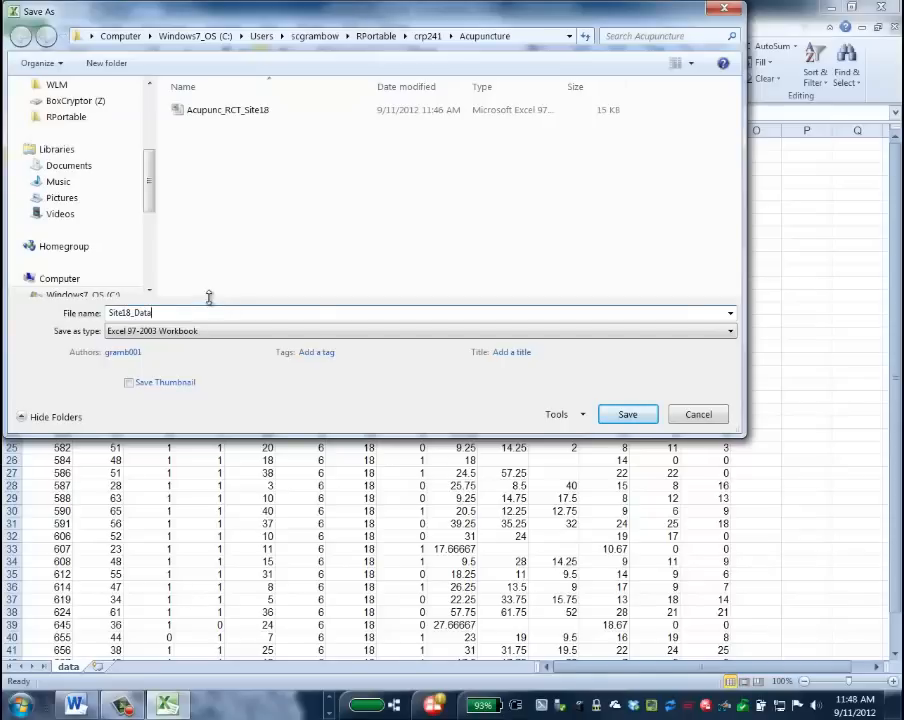
pyautogui.click(197, 331)
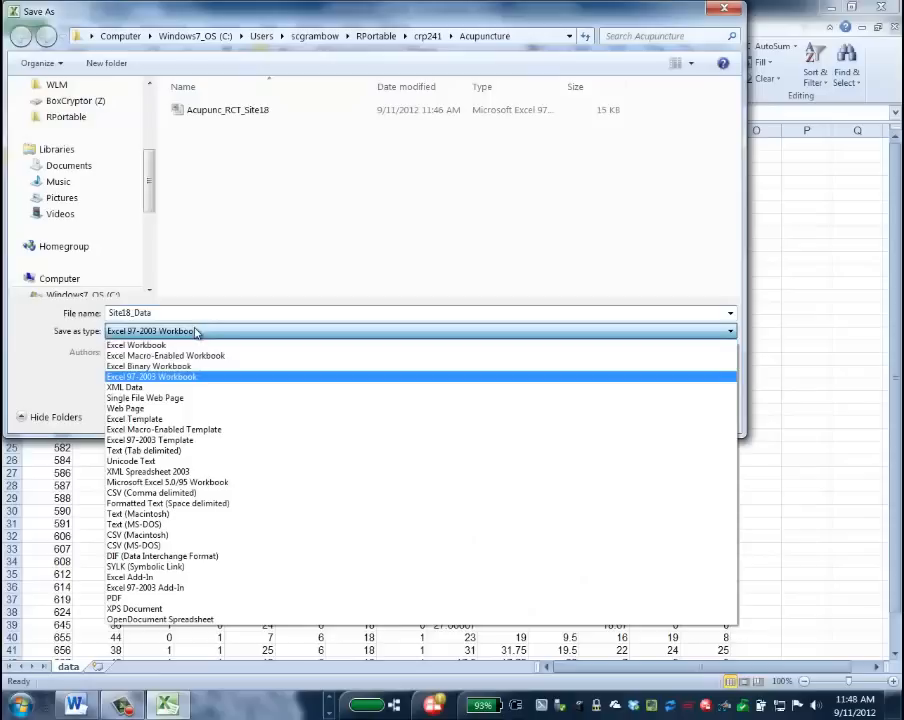
pyautogui.click(181, 494)
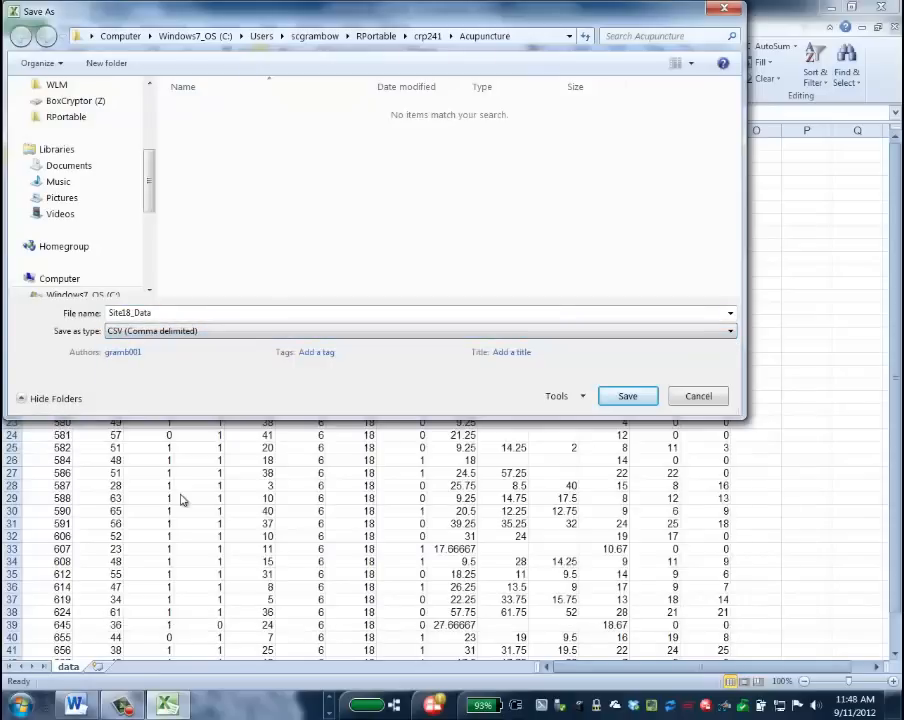
pyautogui.click(625, 397)
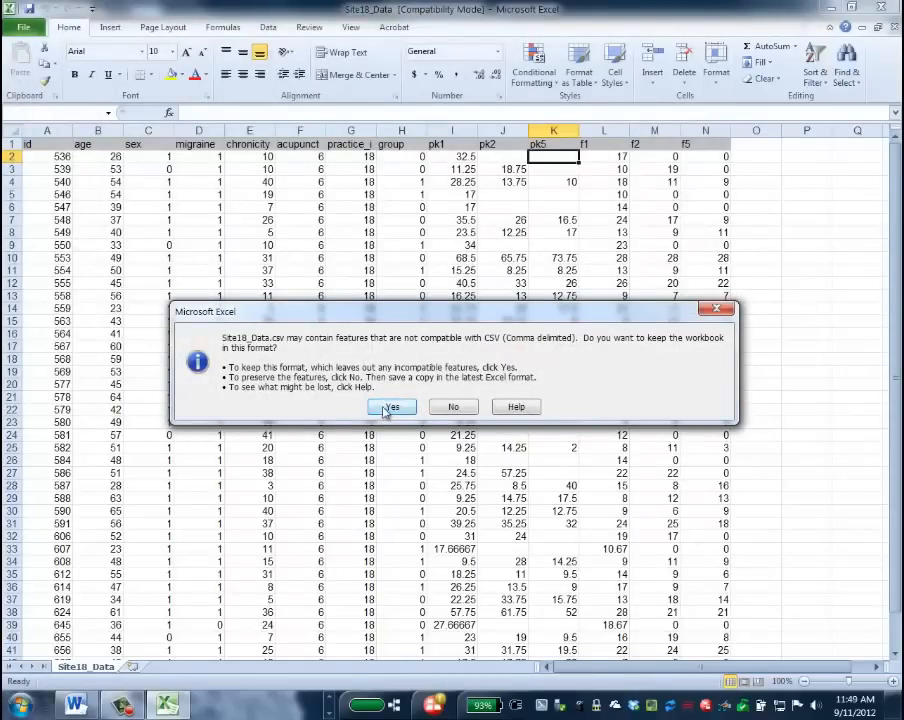
pyautogui.click(390, 408)
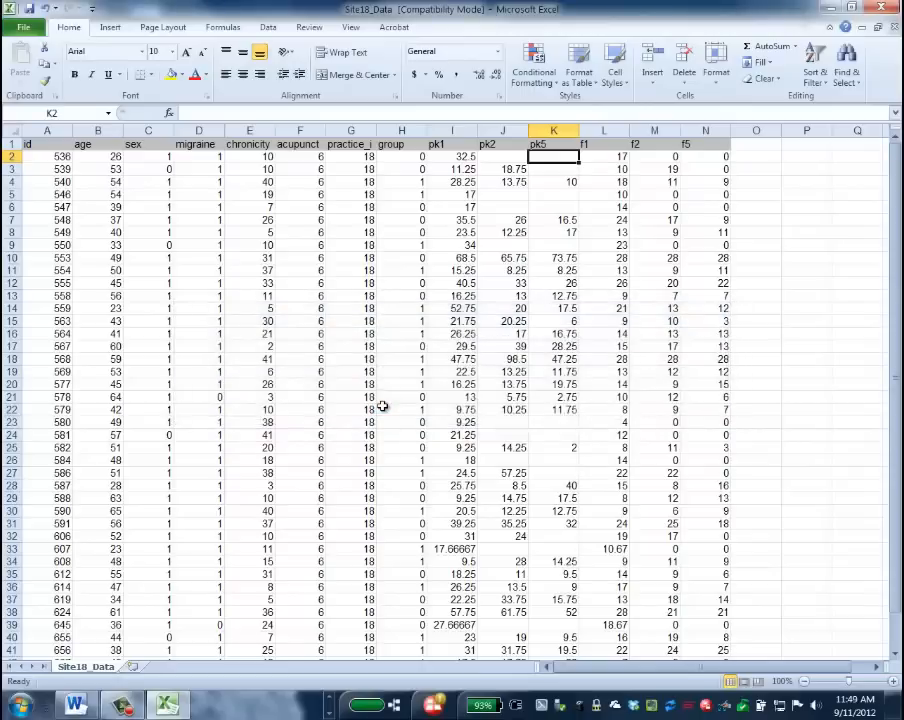
# Close the Site18_Data workbook without saving it again.
pyautogui.click(881, 8)
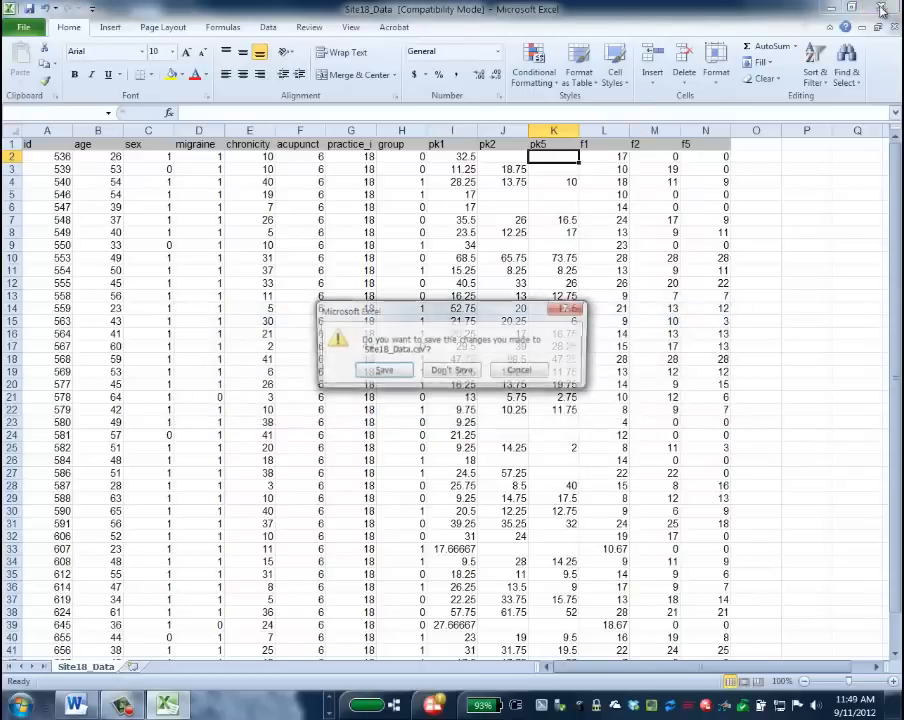
pyautogui.click(385, 371)
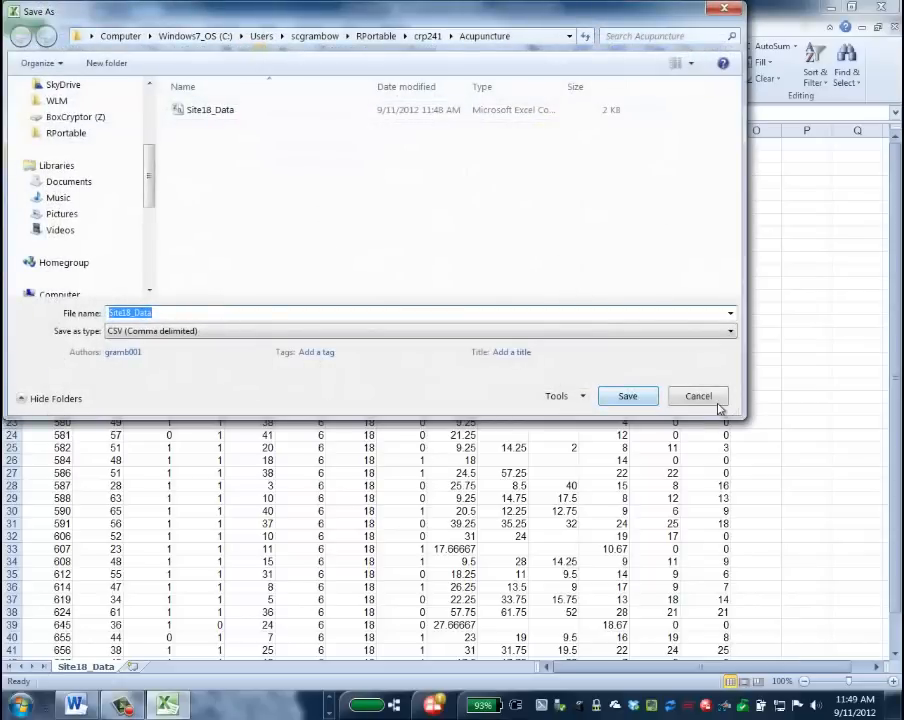
pyautogui.click(698, 396)
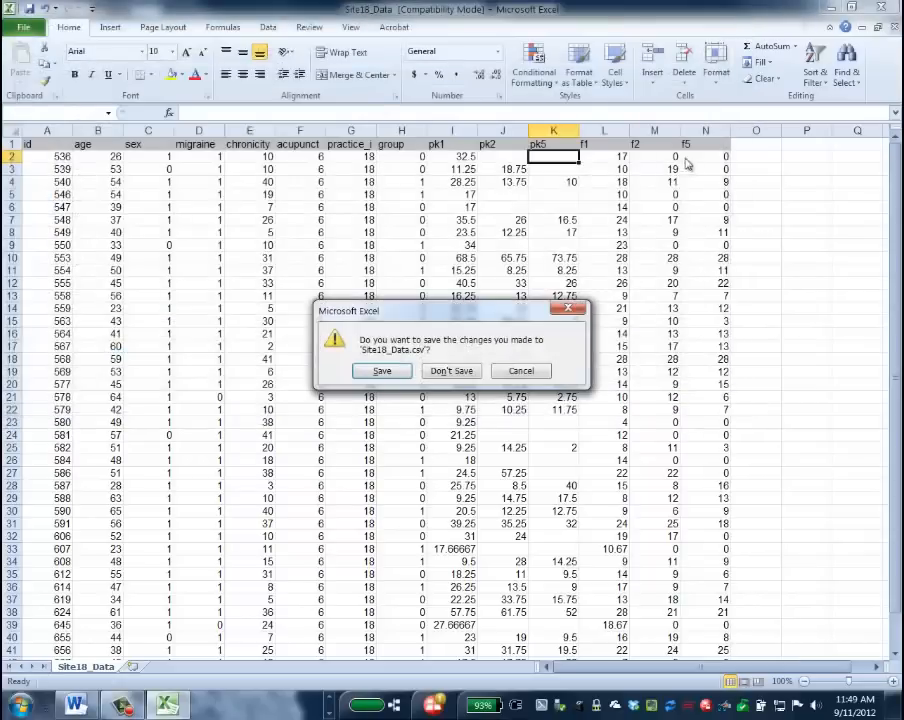
pyautogui.click(452, 371)
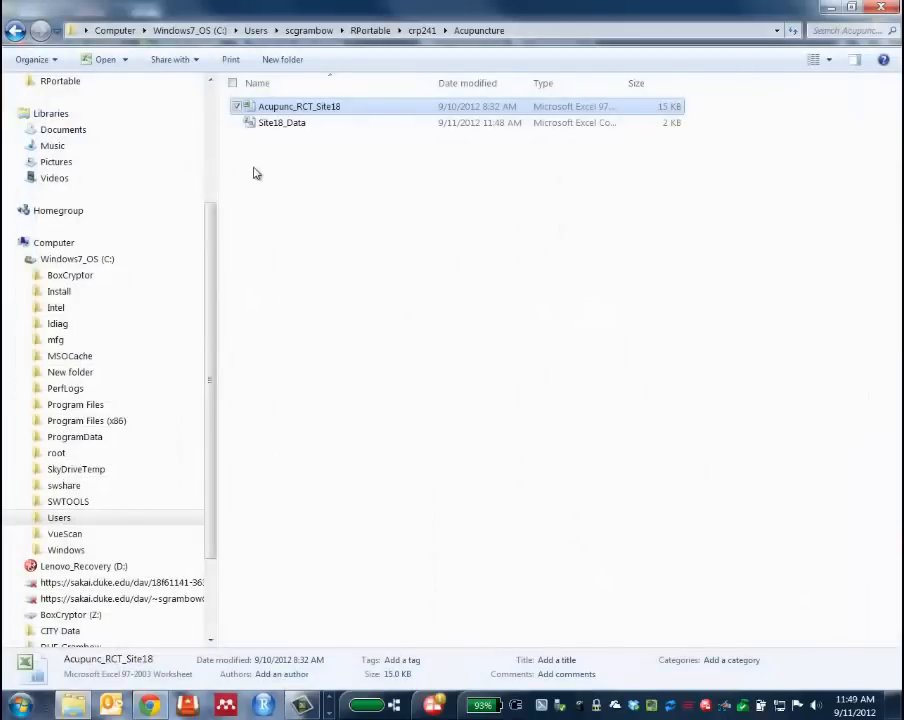
# Widen the Type column of the Acupuncture folder to show full file types and select the Site18_Data file.
pyautogui.rightClick(255, 174)
pyautogui.click(147, 222)
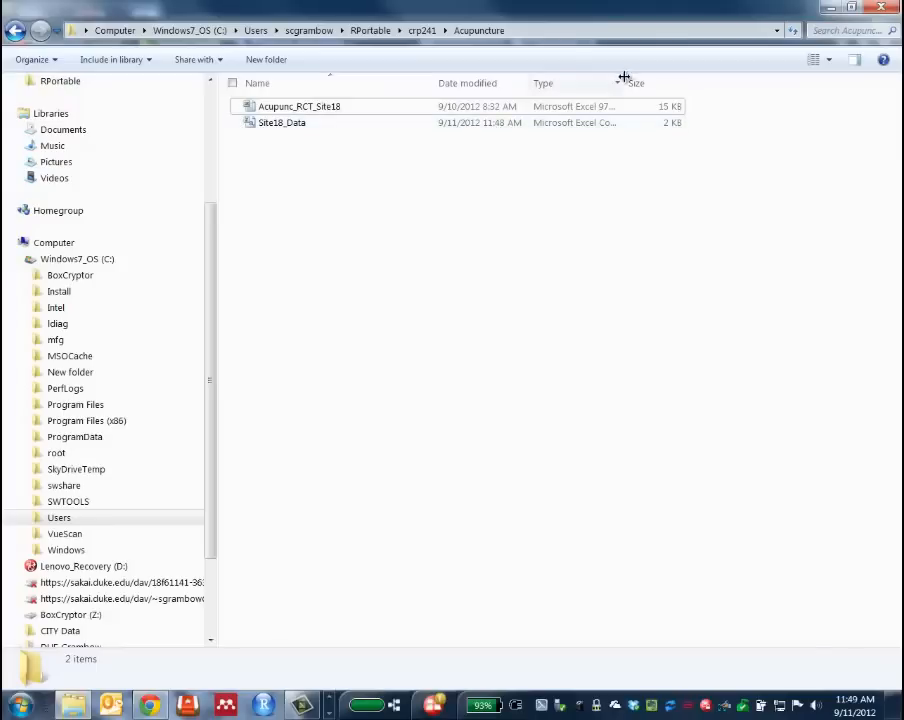
pyautogui.moveTo(621, 83); pyautogui.dragTo(773, 83)
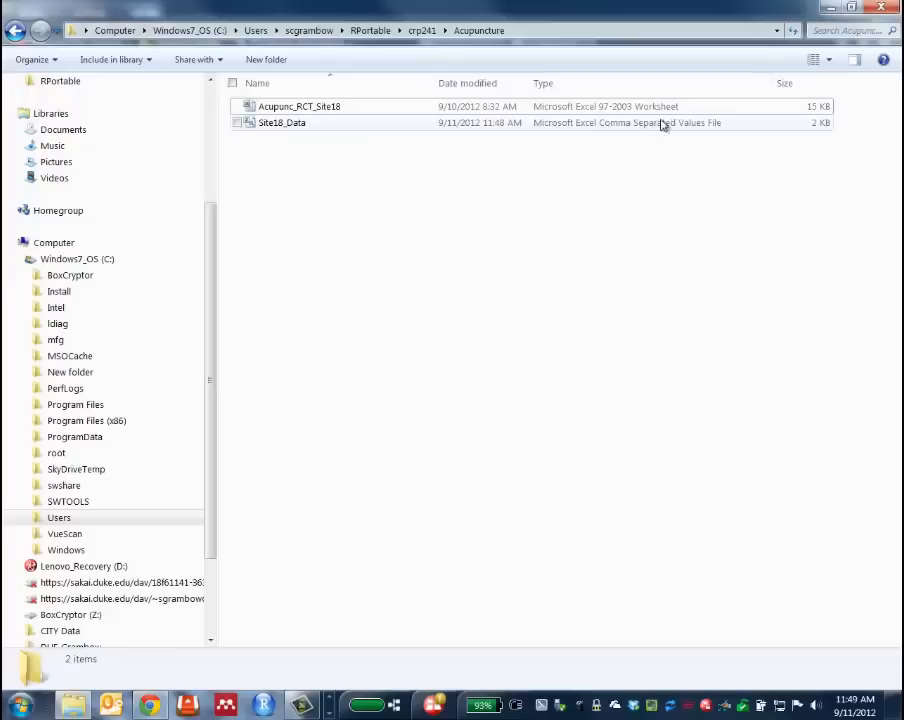
pyautogui.click(312, 127)
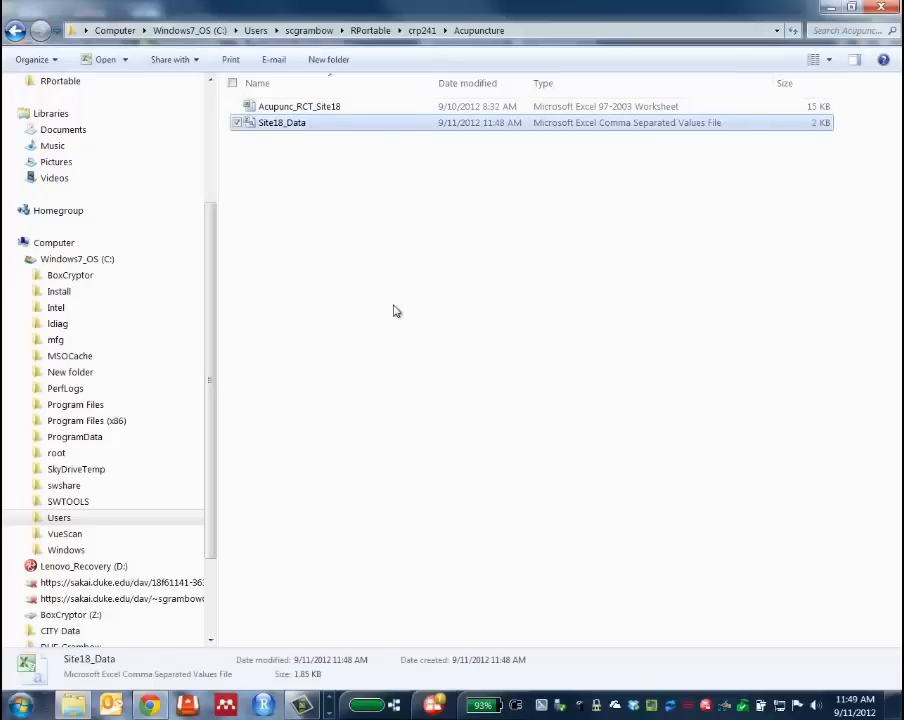
# Switch to RStudio and review its General options, including the default working directory, workspace saving and CRAN mirror.
pyautogui.click(263, 706)
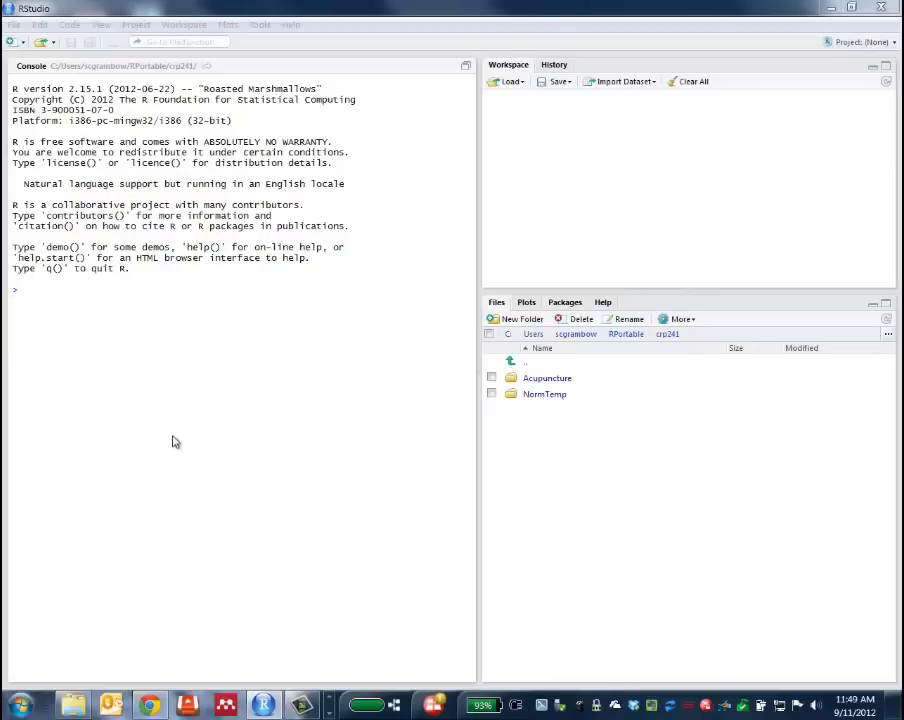
pyautogui.click(259, 25)
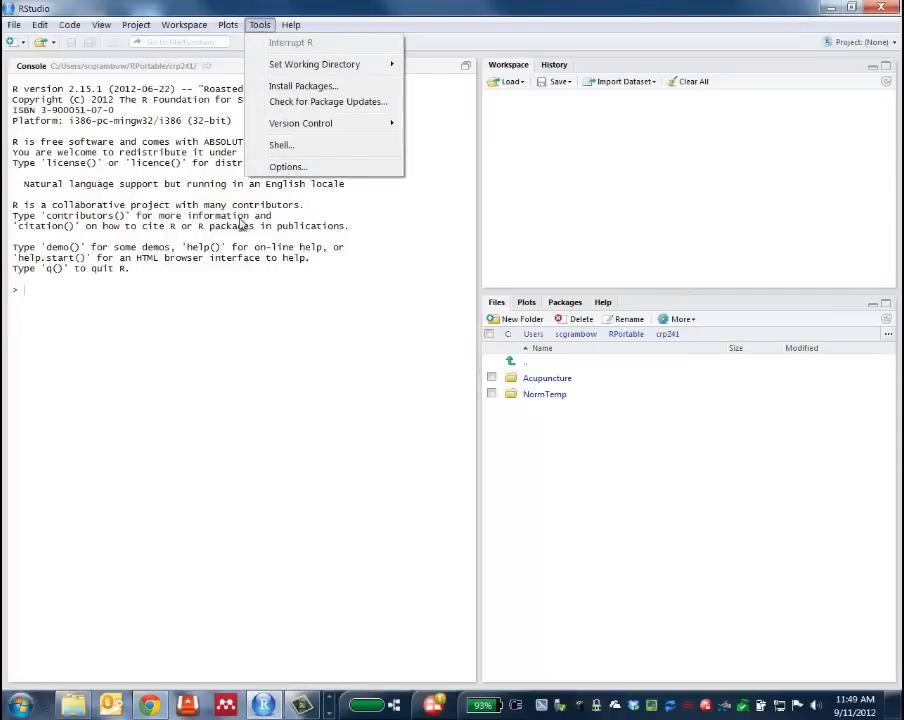
pyautogui.click(240, 226)
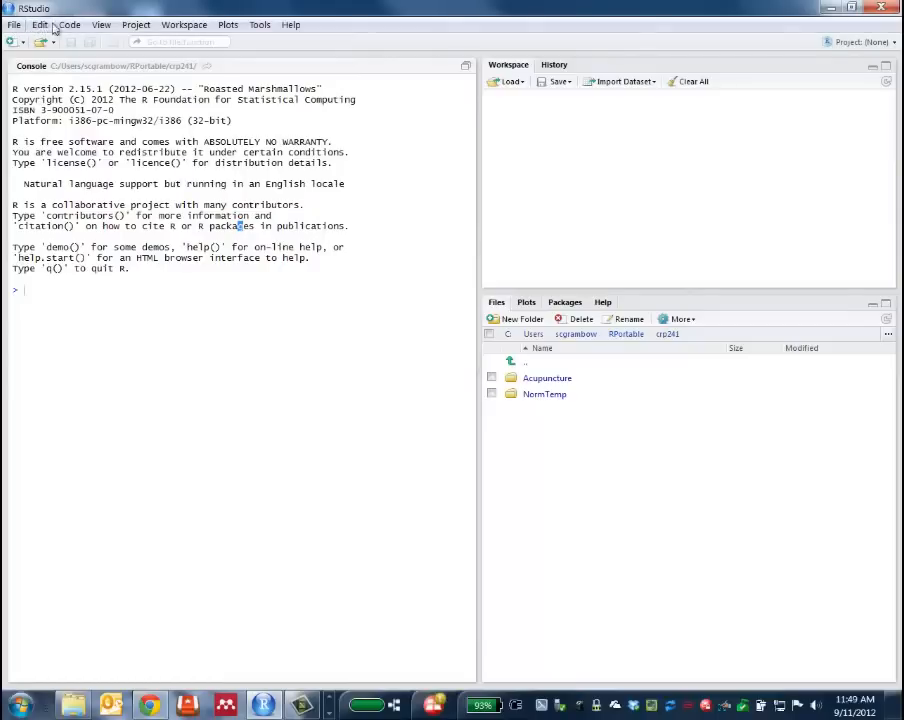
pyautogui.click(257, 27)
pyautogui.click(291, 168)
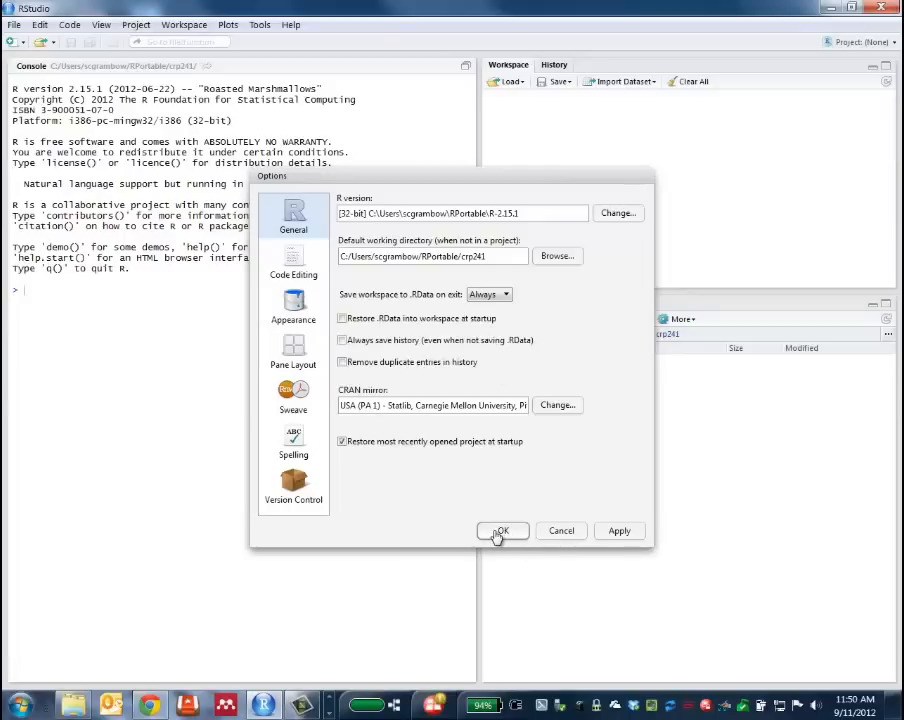
# Set the pane layout so the Console takes the upper-right quadrant, apply it, and enlarge the Source and Console panes.
pyautogui.click(295, 351)
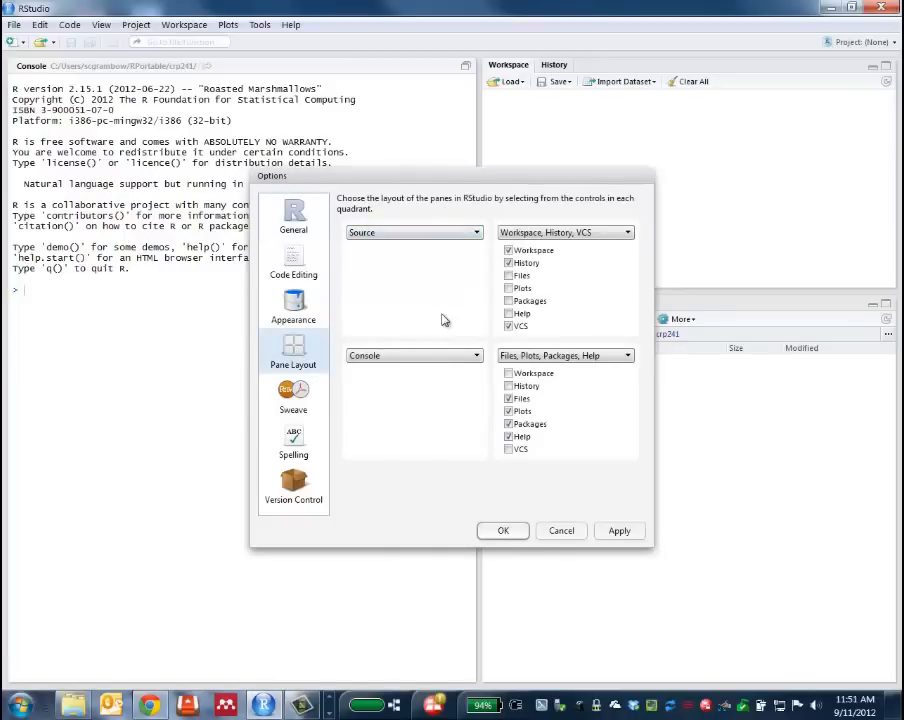
pyautogui.click(517, 234)
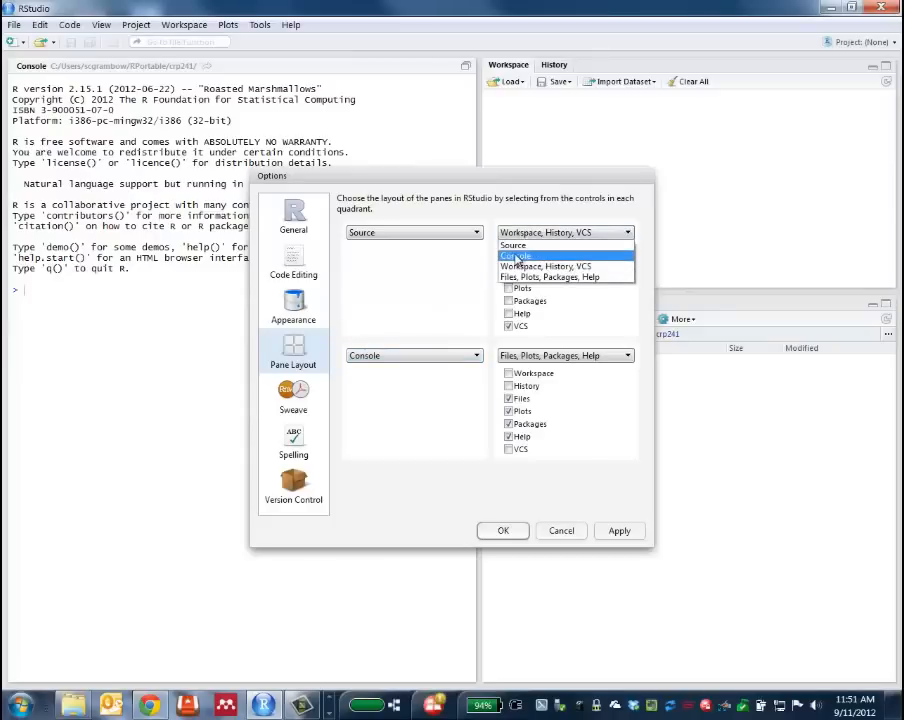
pyautogui.click(515, 256)
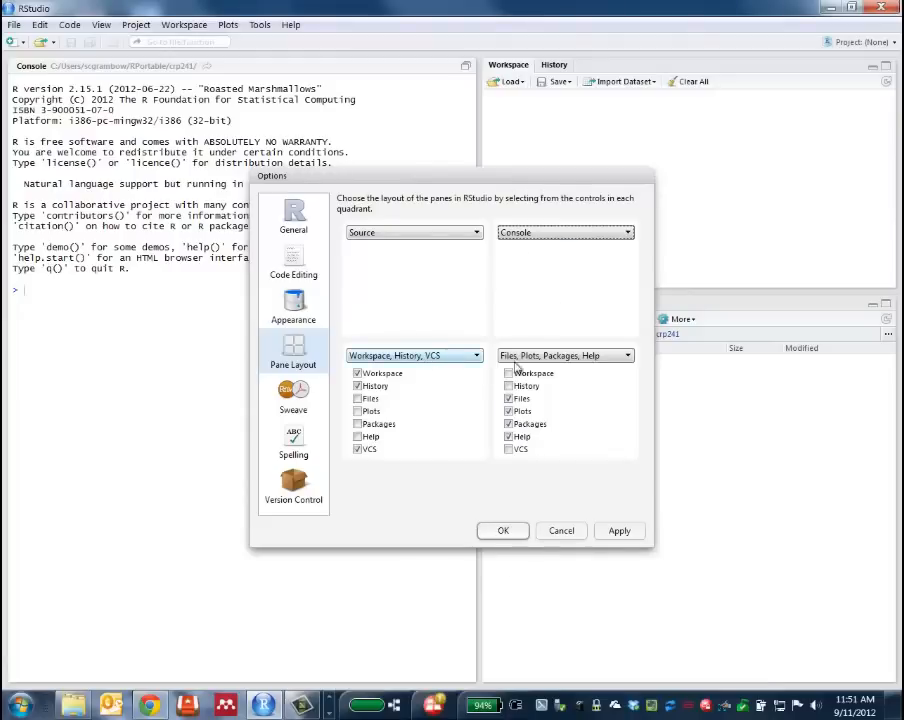
pyautogui.click(499, 535)
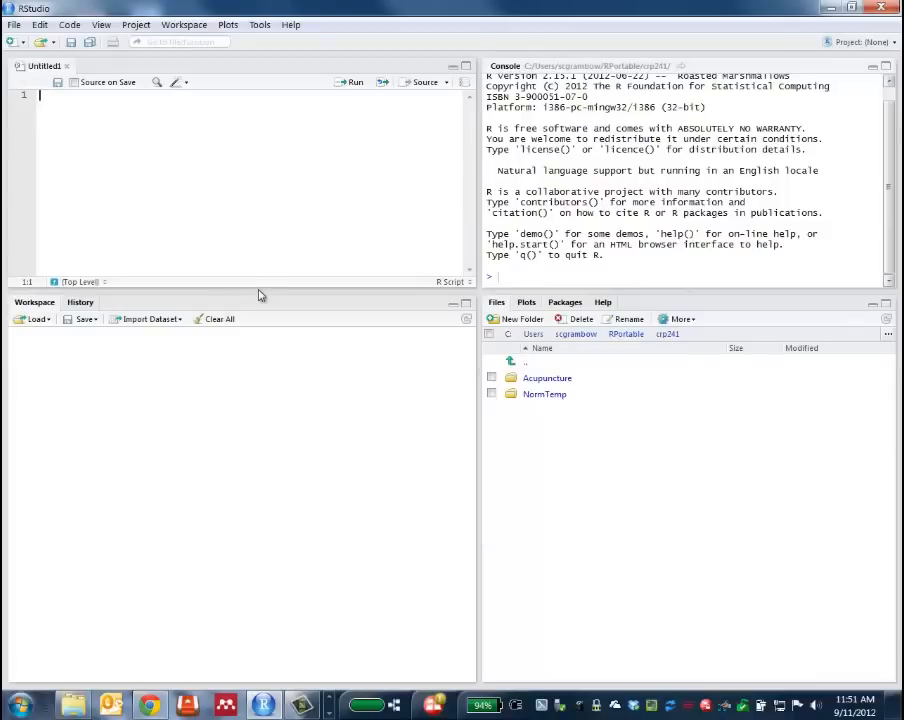
pyautogui.moveTo(256, 301); pyautogui.dragTo(266, 548)
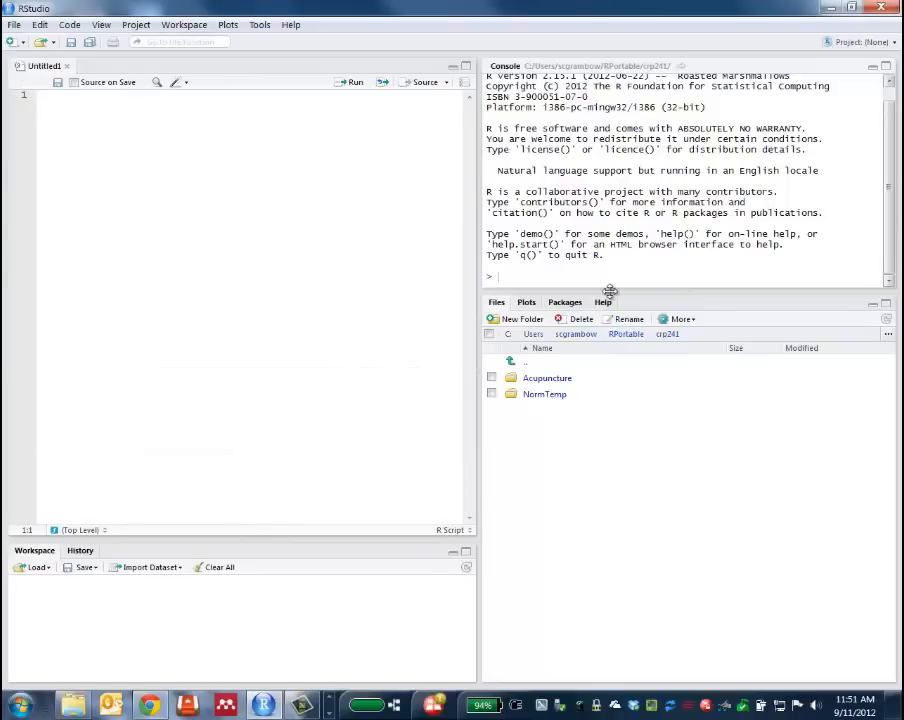
pyautogui.moveTo(602, 293); pyautogui.dragTo(592, 547)
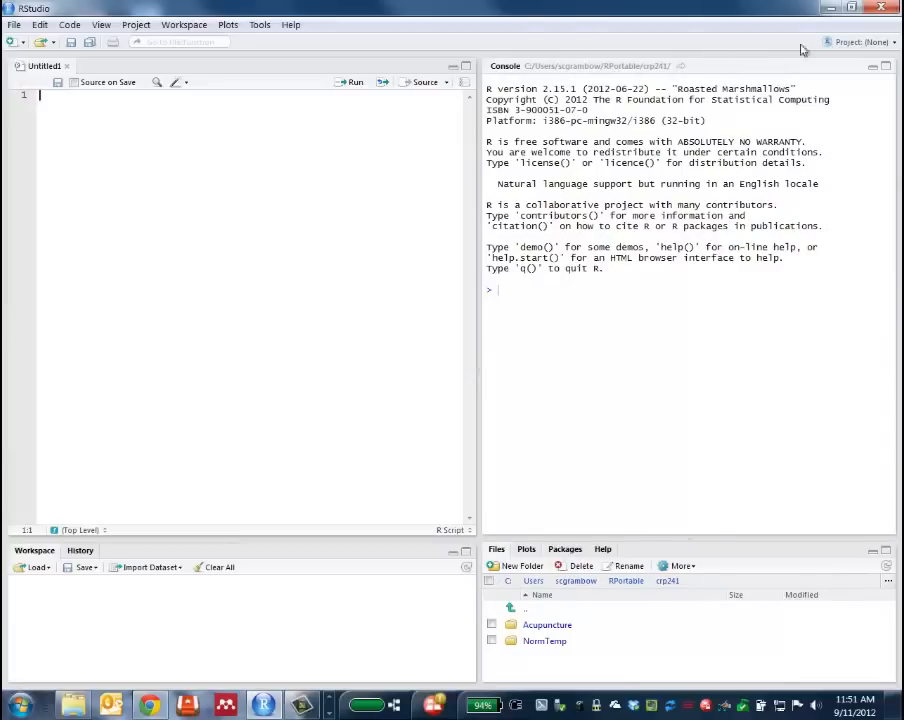
# Start a new project based on an existing directory.
pyautogui.click(855, 45)
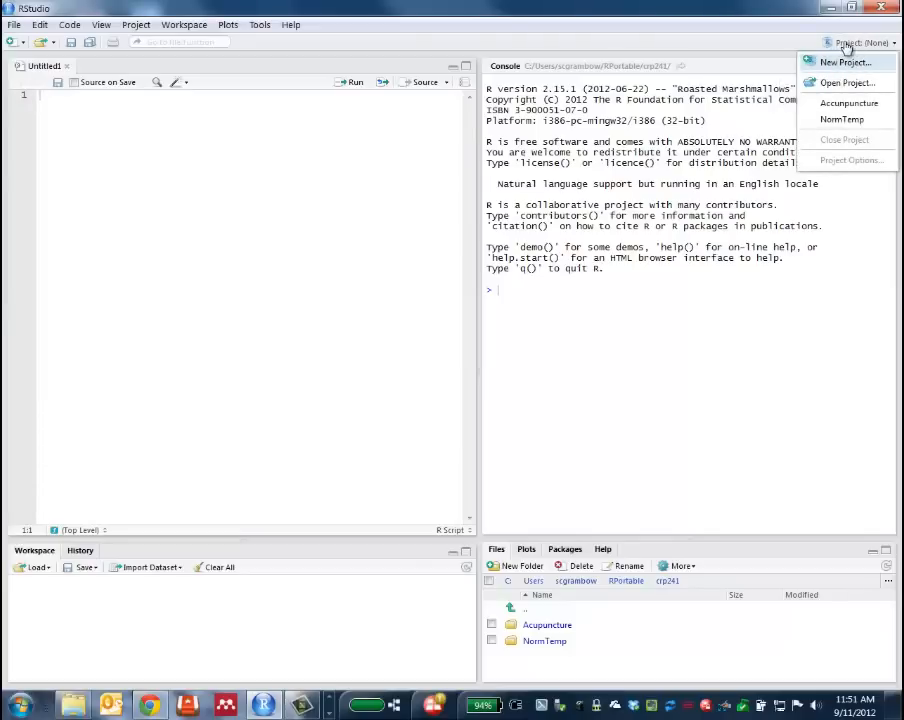
pyautogui.click(137, 25)
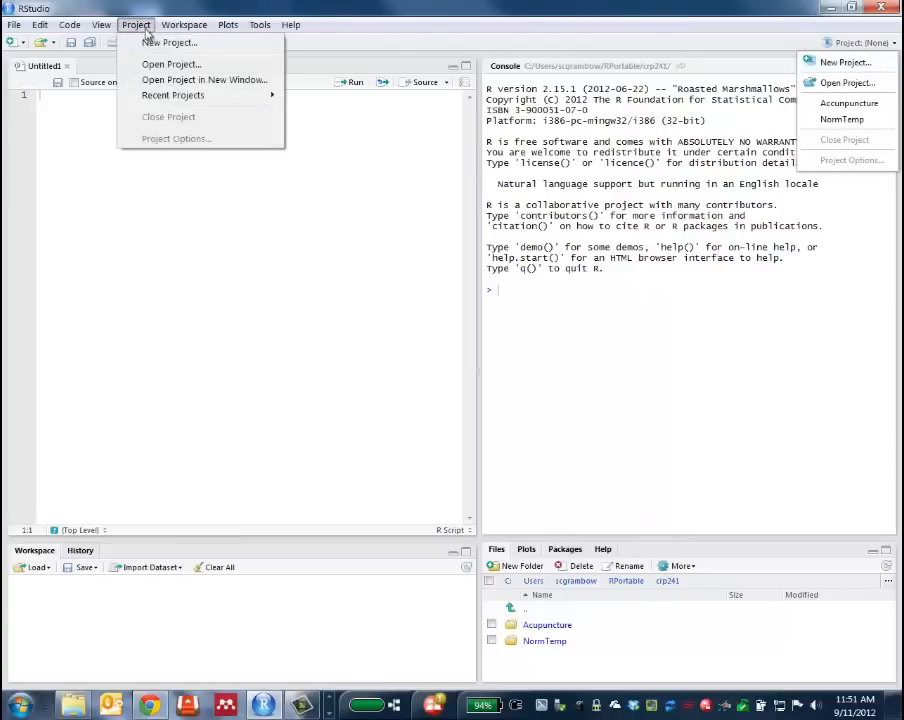
pyautogui.click(843, 64)
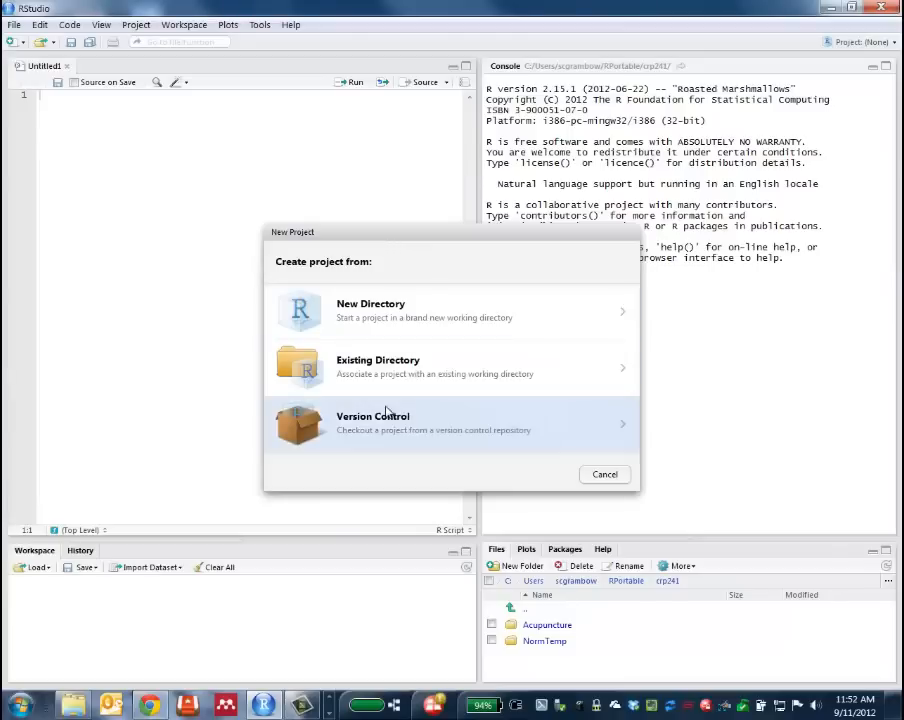
pyautogui.click(423, 373)
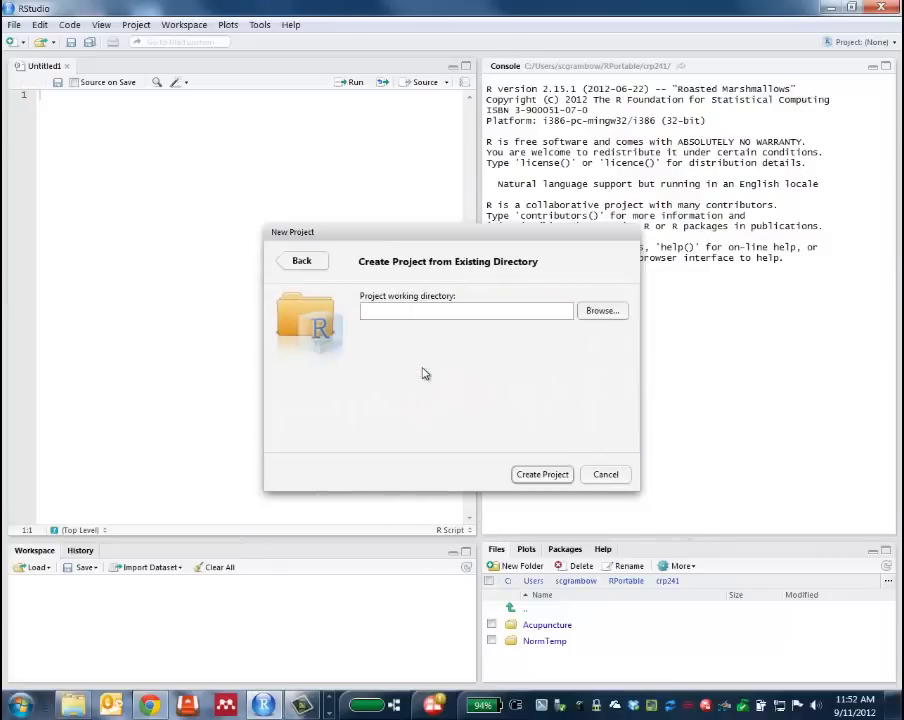
# Choose the Acupuncture folder inside RPortable/crp241 as the project working directory and create the project.
pyautogui.click(598, 312)
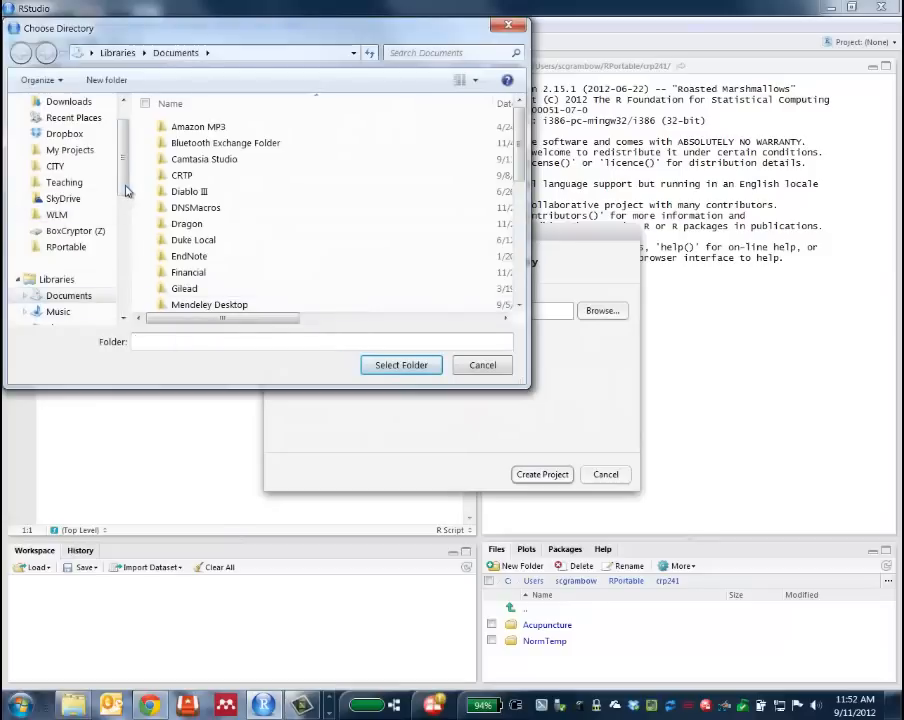
pyautogui.moveTo(124, 187); pyautogui.dragTo(130, 277)
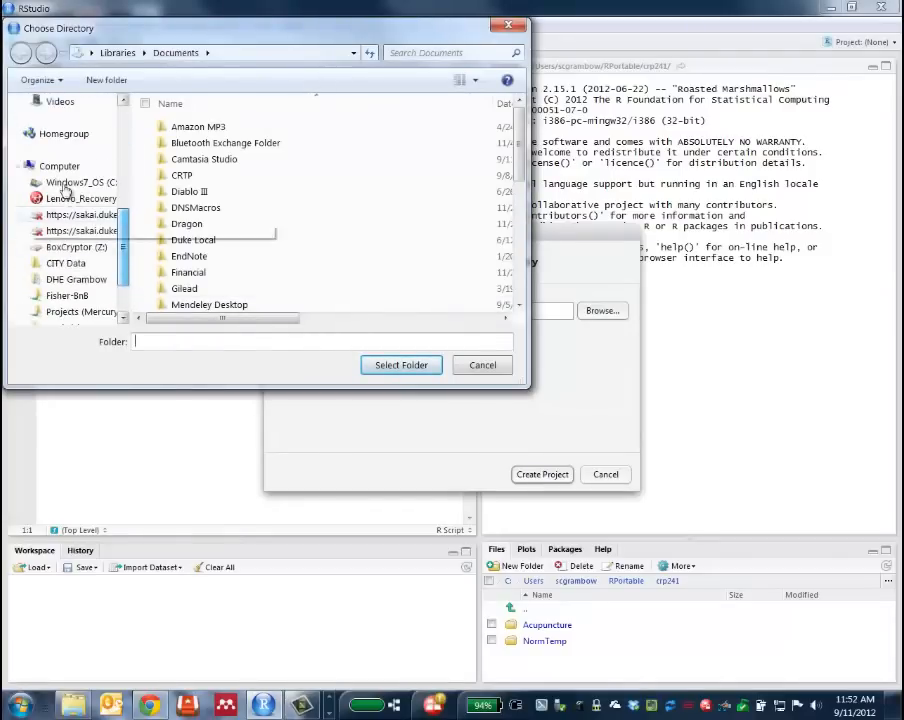
pyautogui.click(62, 184)
pyautogui.click(200, 298)
pyautogui.scroll(-2, 200, 298)
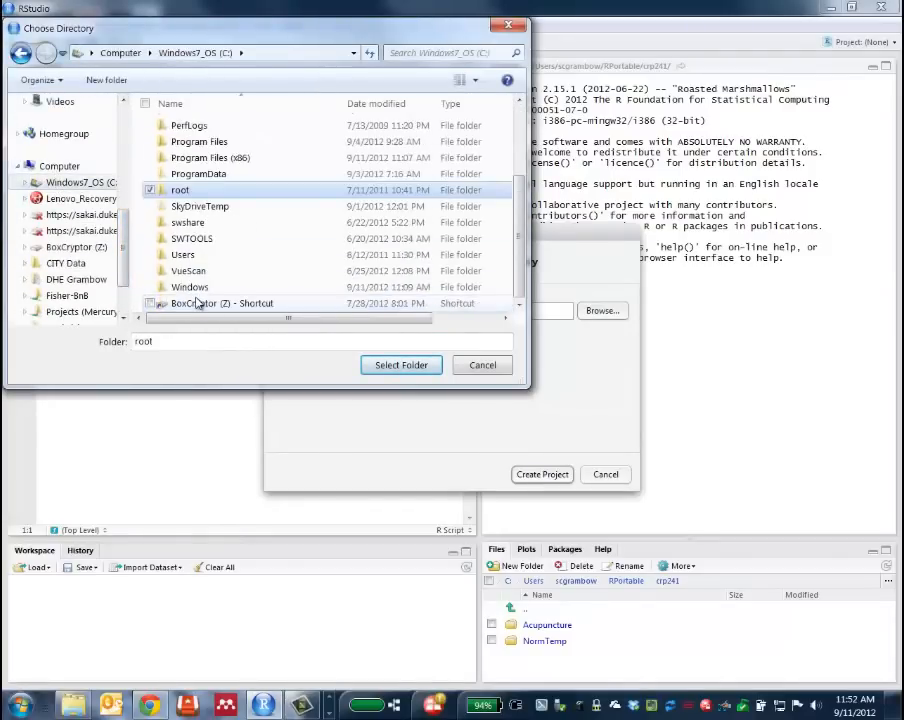
pyautogui.doubleClick(186, 256)
pyautogui.click(180, 174)
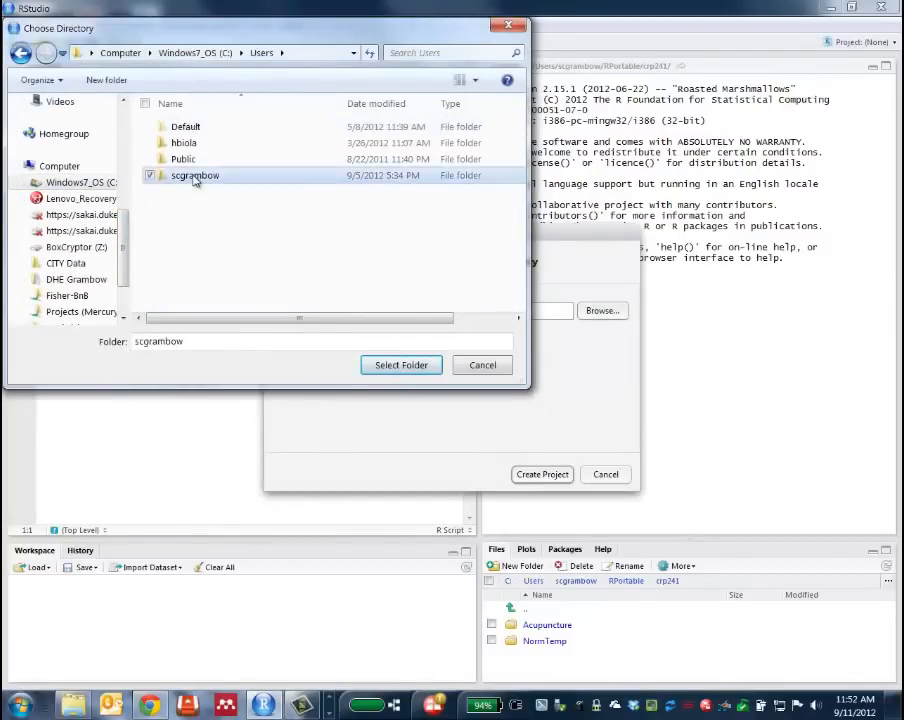
pyautogui.doubleClick(182, 175)
pyautogui.scroll(-4, 196, 268)
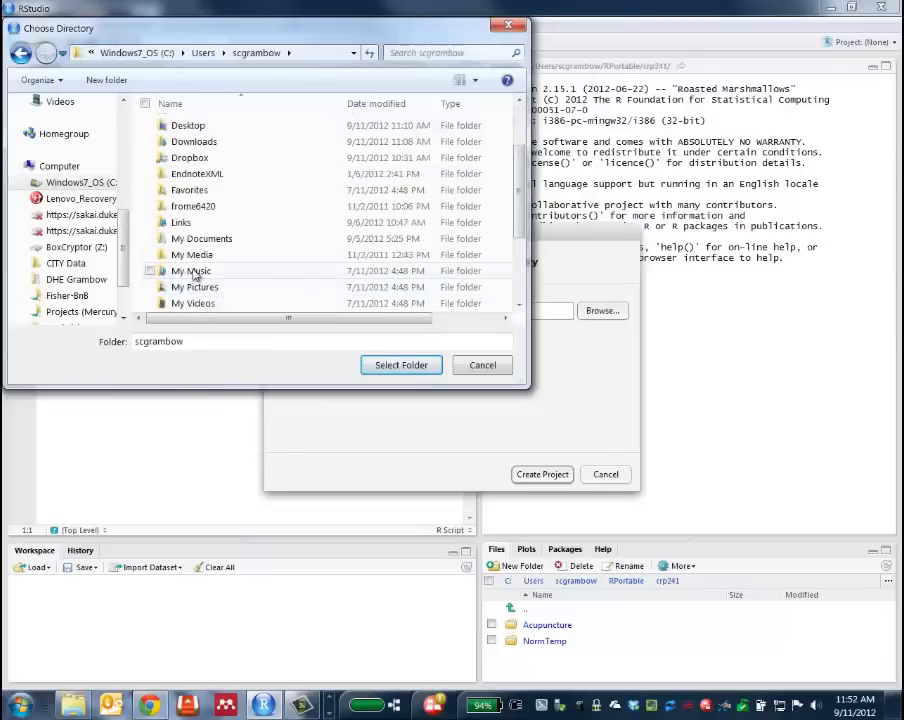
pyautogui.doubleClick(195, 222)
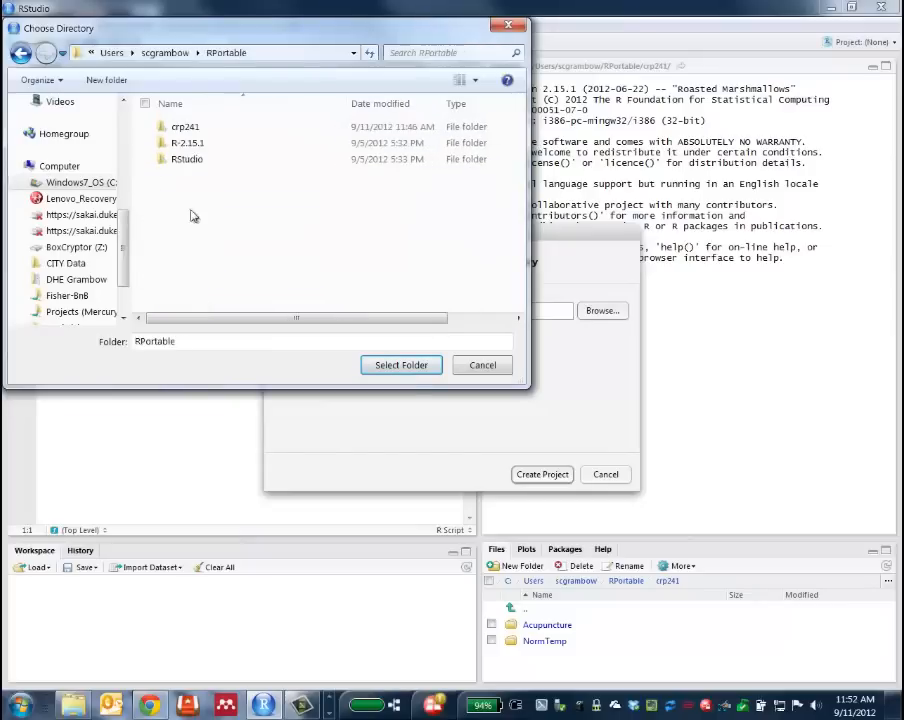
pyautogui.doubleClick(192, 127)
pyautogui.click(198, 126)
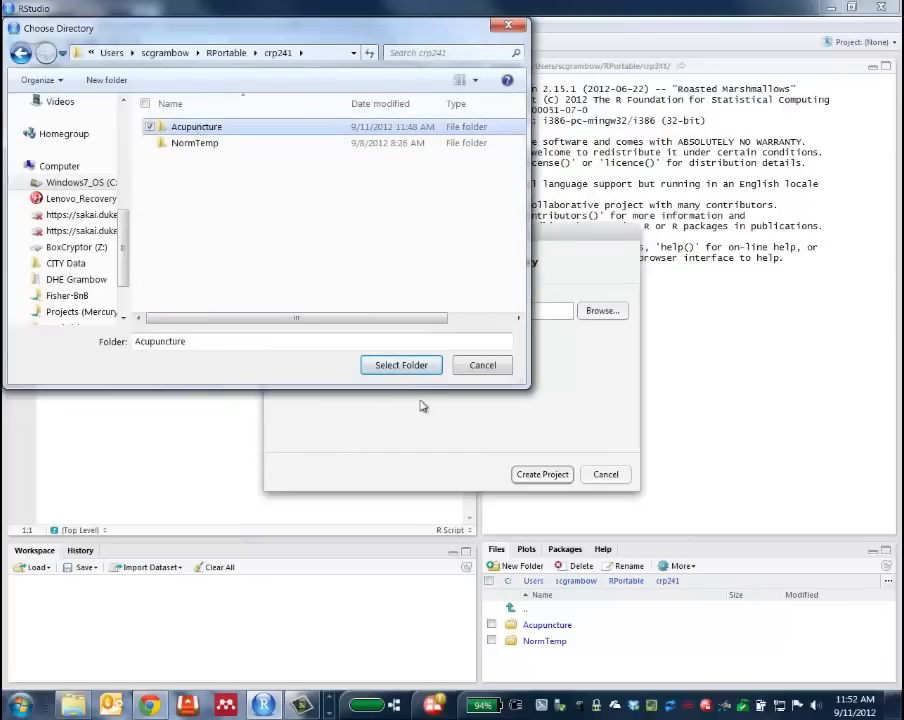
pyautogui.click(388, 363)
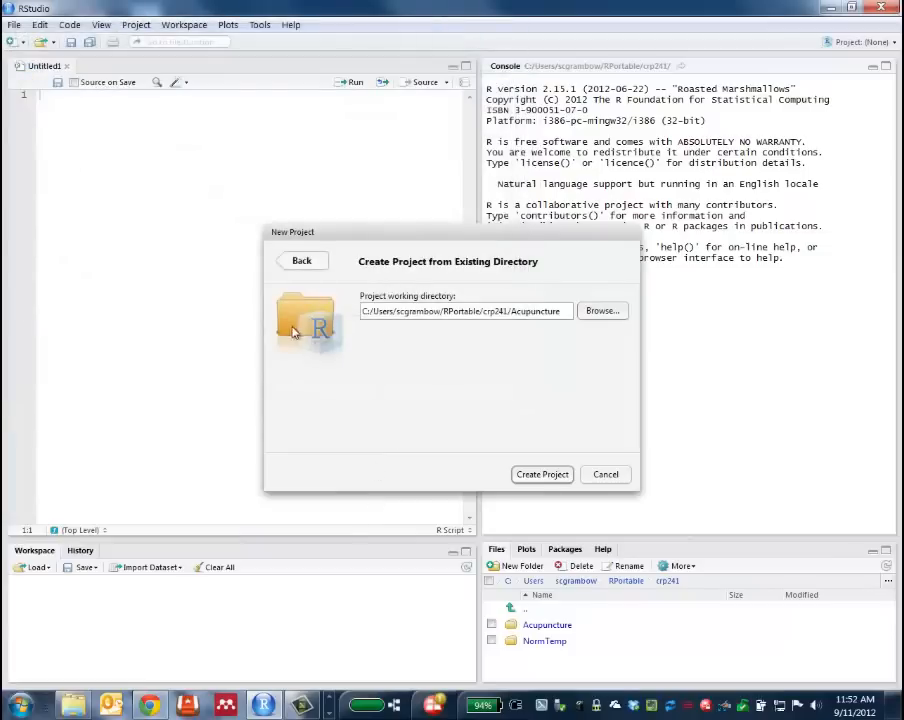
pyautogui.click(538, 478)
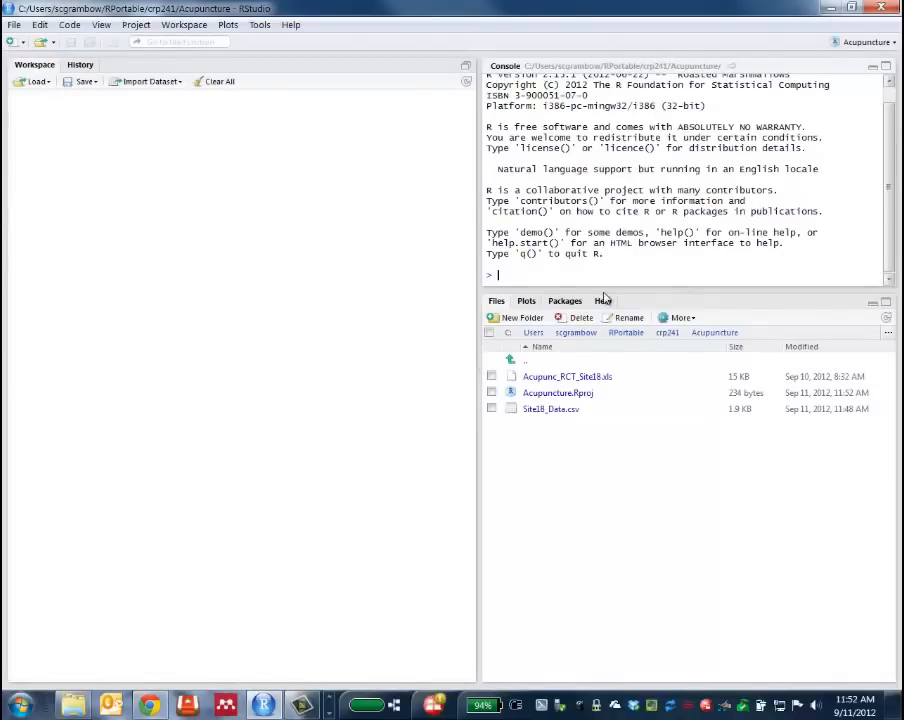
# Enlarge the Console pane, create a new R script, and enlarge its Source pane to about the same height.
pyautogui.moveTo(600, 292); pyautogui.dragTo(612, 437)
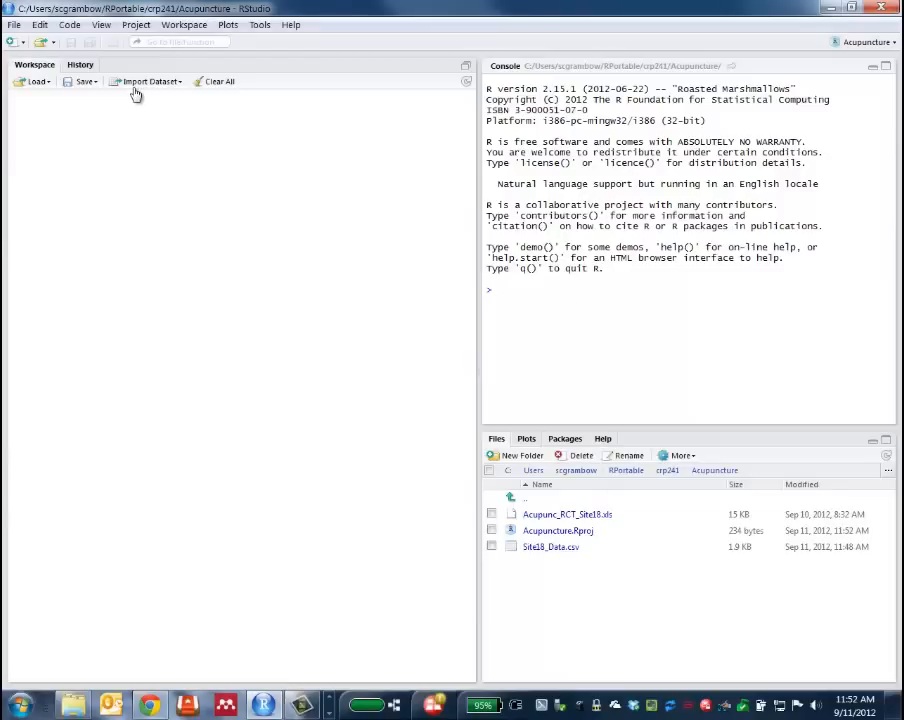
pyautogui.click(13, 25)
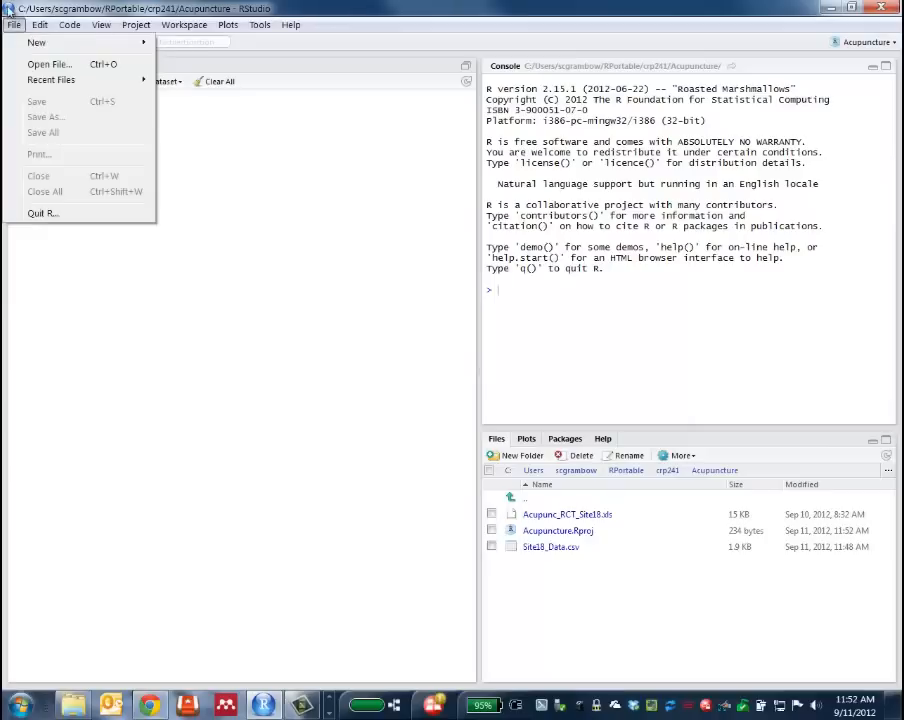
pyautogui.moveTo(51, 47)
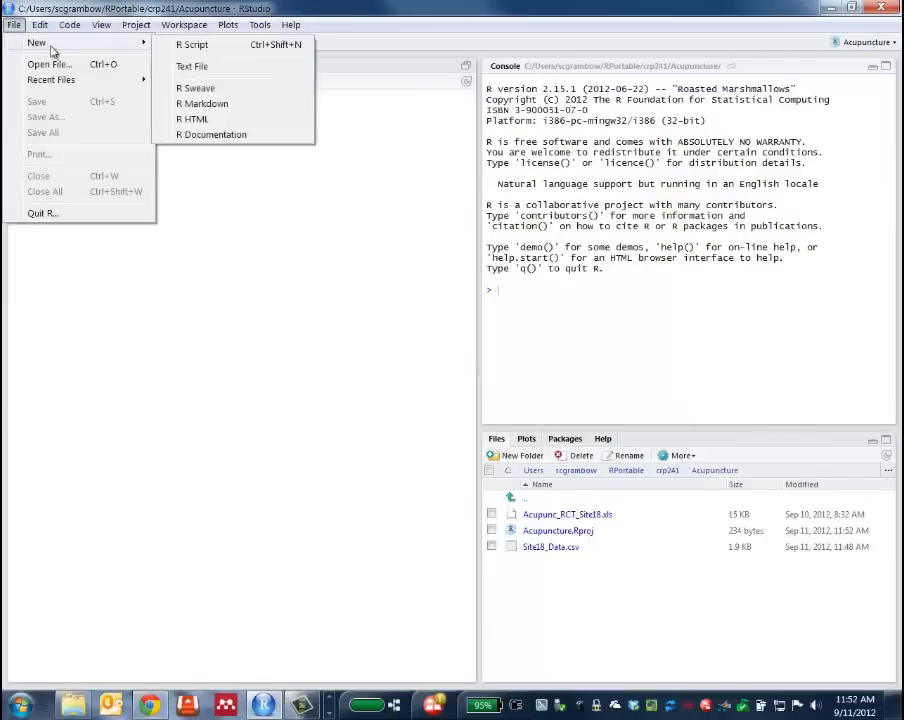
pyautogui.click(195, 46)
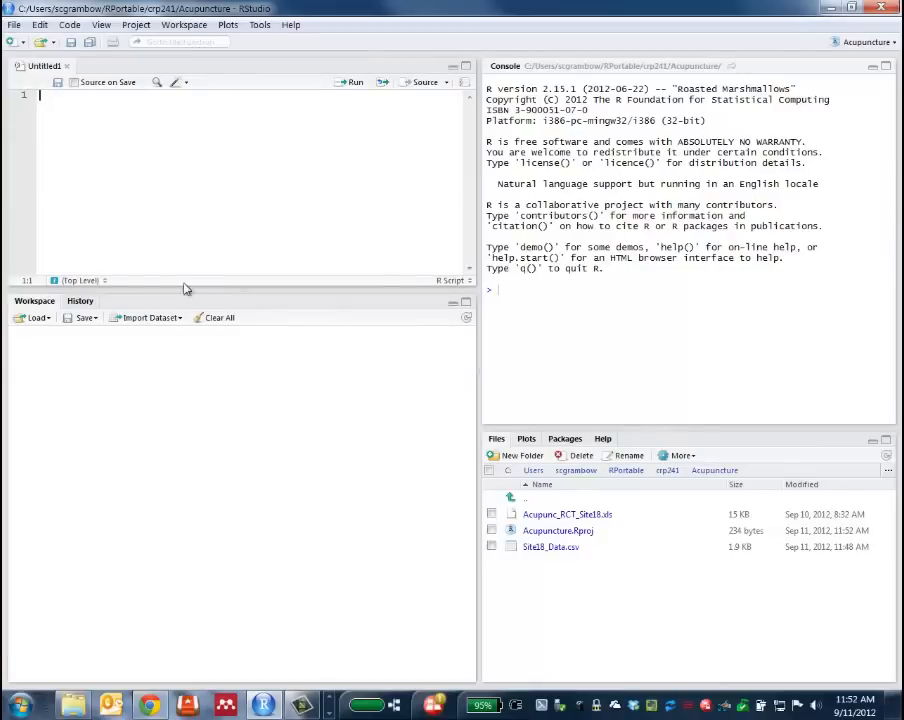
pyautogui.moveTo(182, 288); pyautogui.dragTo(193, 435)
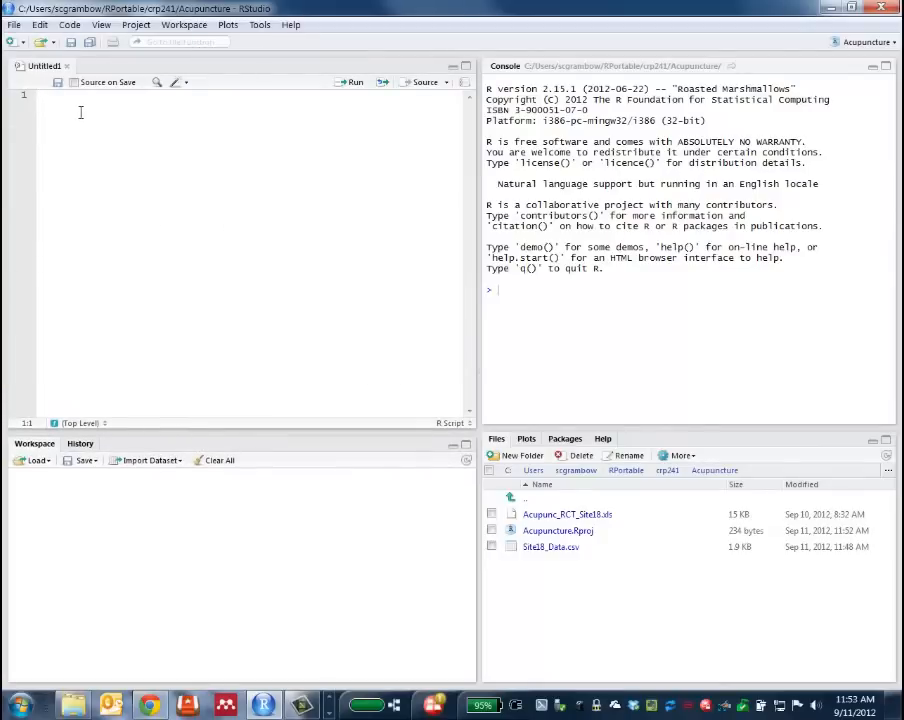
# Save the new untitled script in the Acupuncture folder as acupuncture_script.
pyautogui.click(54, 44)
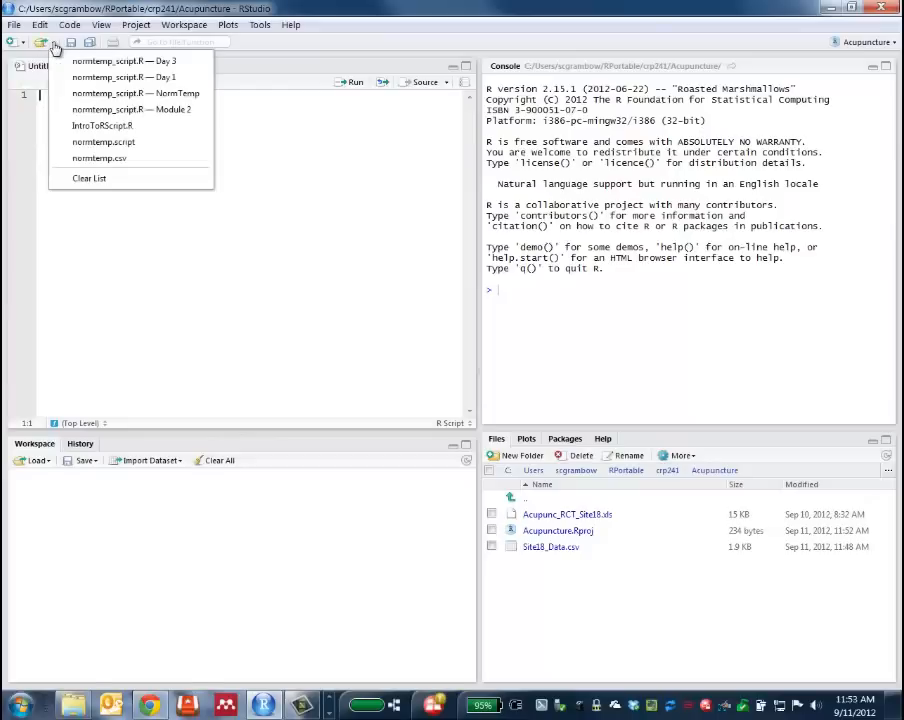
pyautogui.click(53, 44)
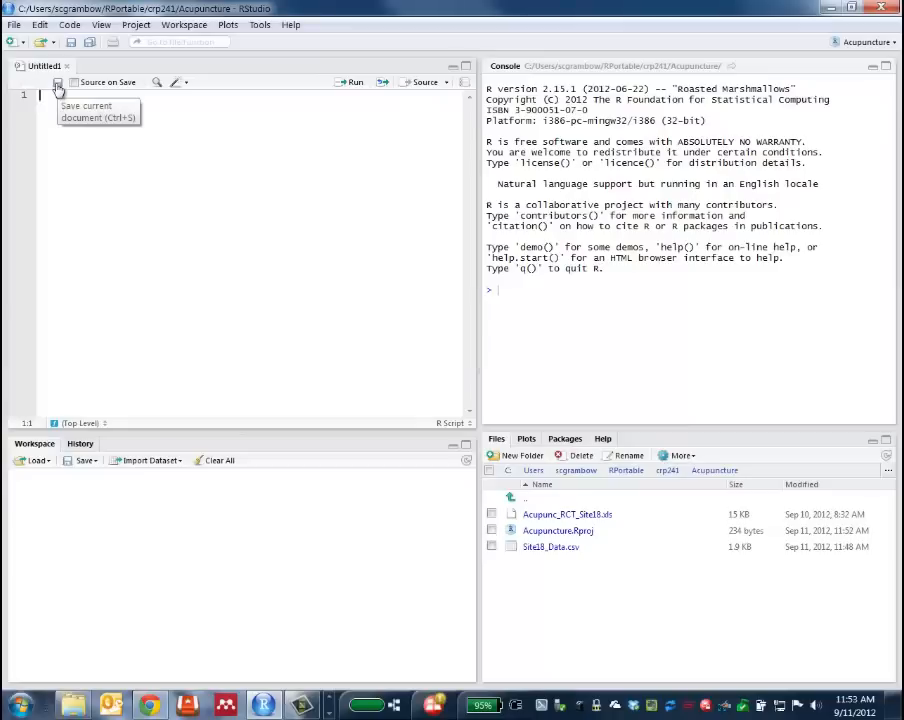
pyautogui.click(57, 86)
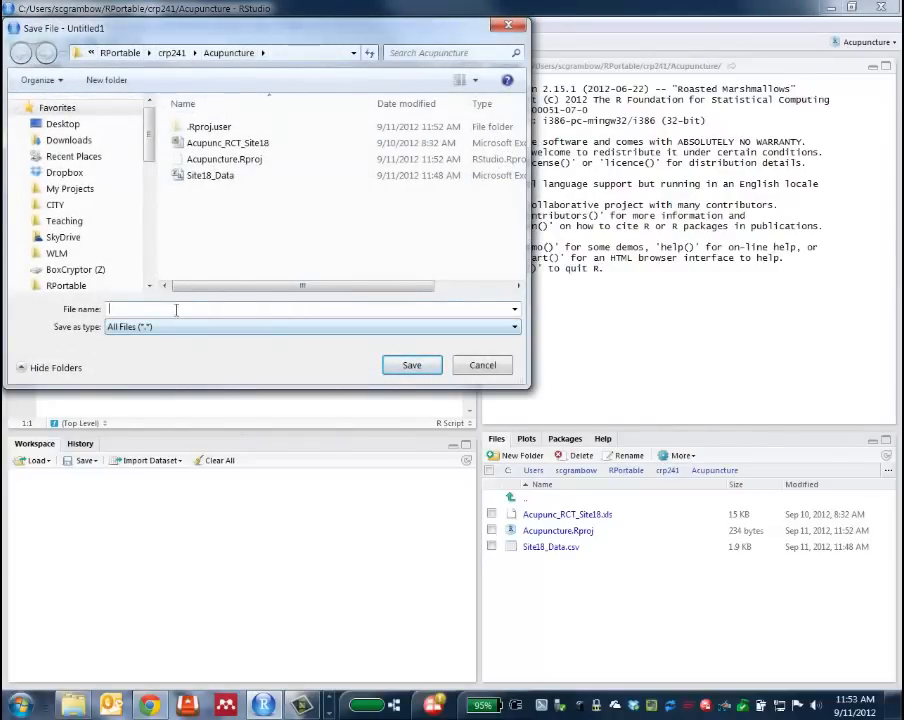
pyautogui.write('a')
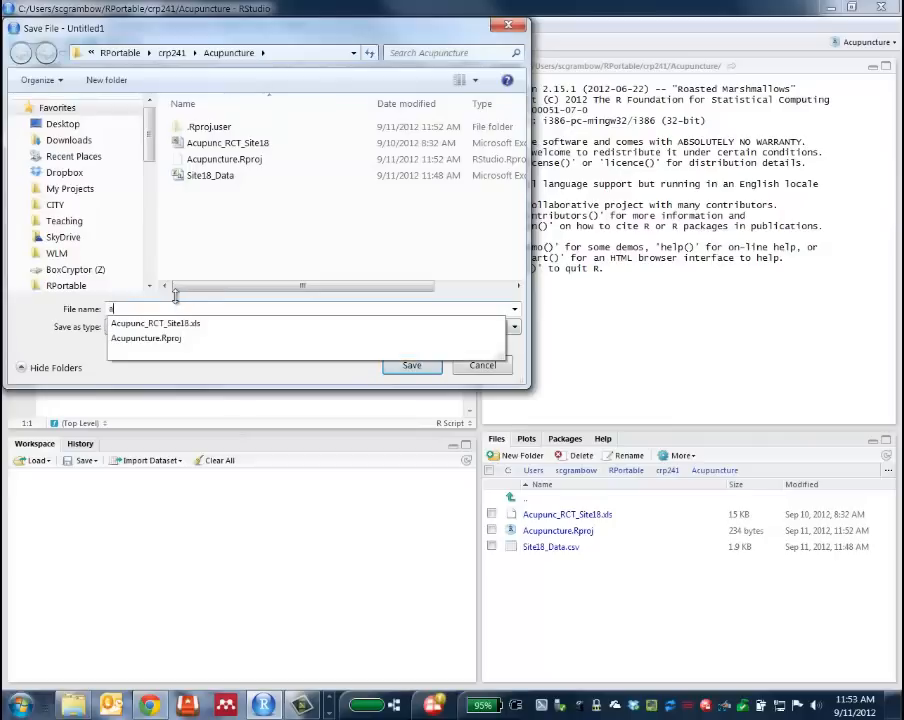
pyautogui.write('cupunct')
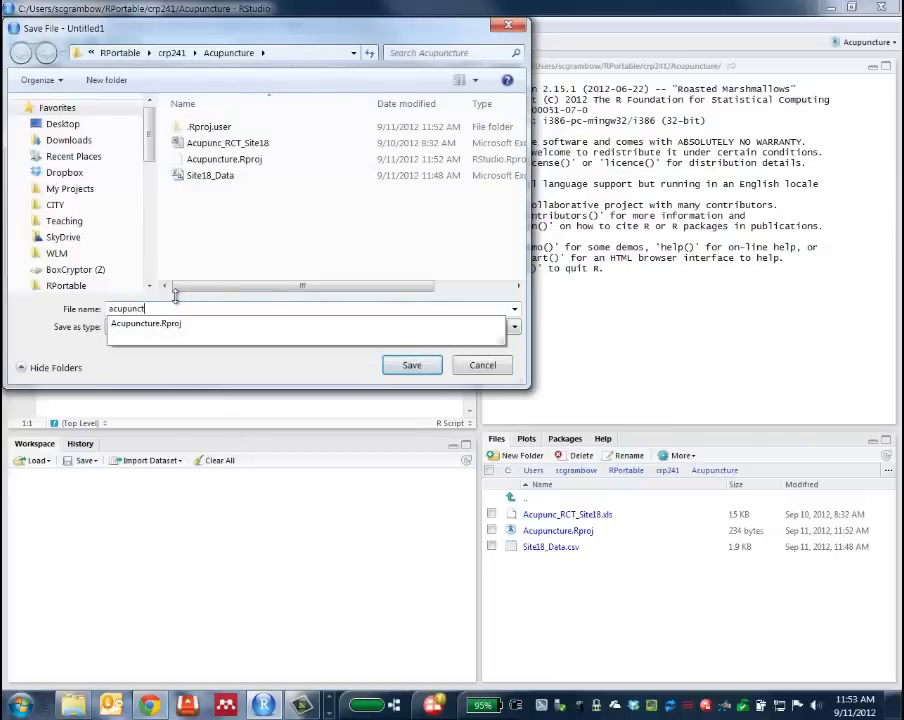
pyautogui.write('ure_script')
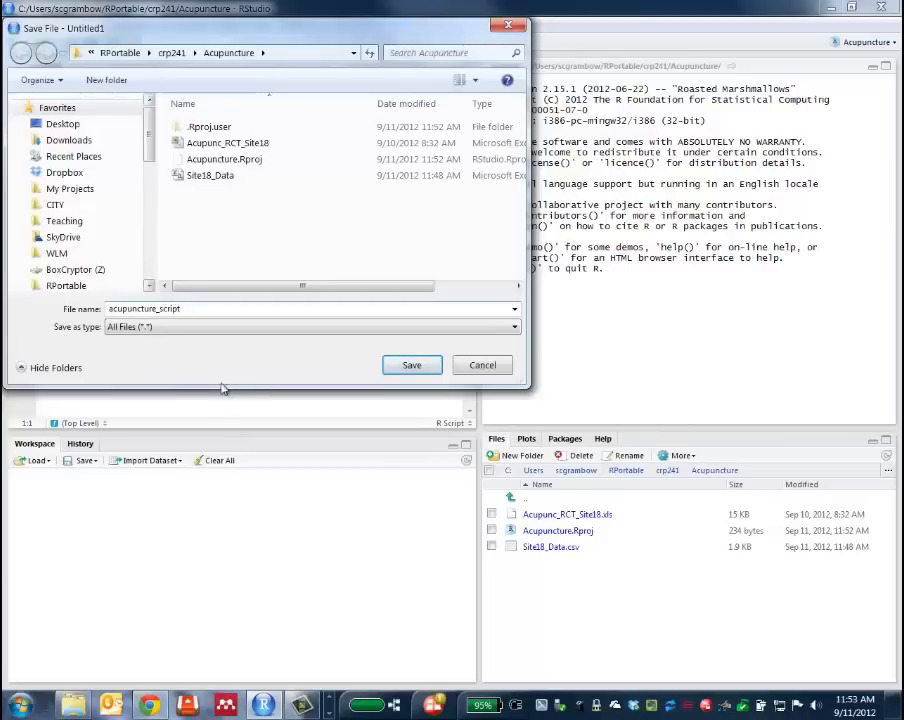
pyautogui.click(408, 363)
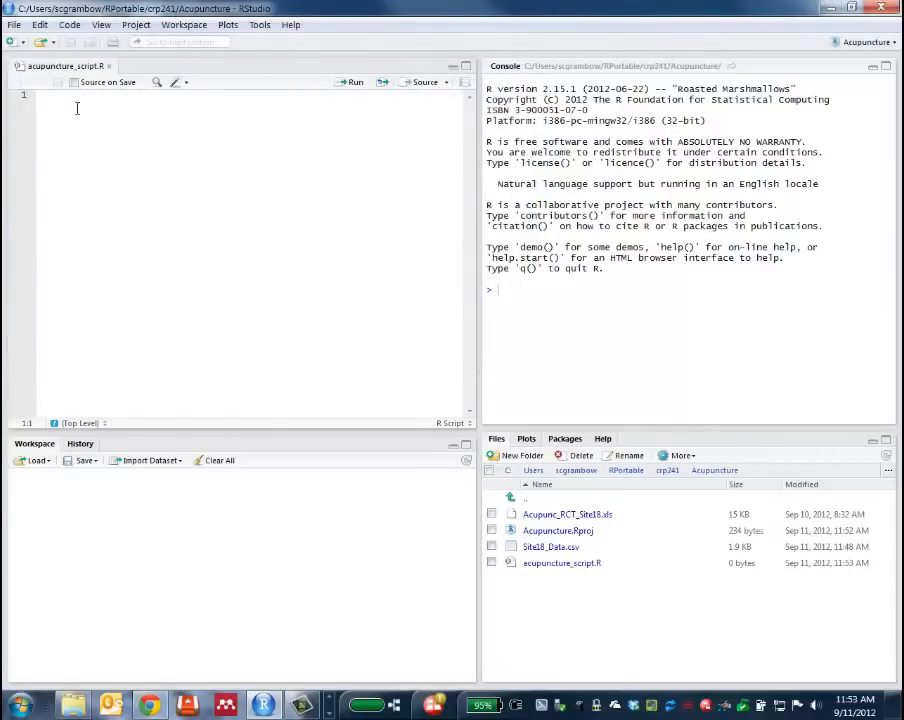
# Import the Site18_Data text file as a comma-separated dataset with its first row as headings, and look across its columns.
pyautogui.click(145, 461)
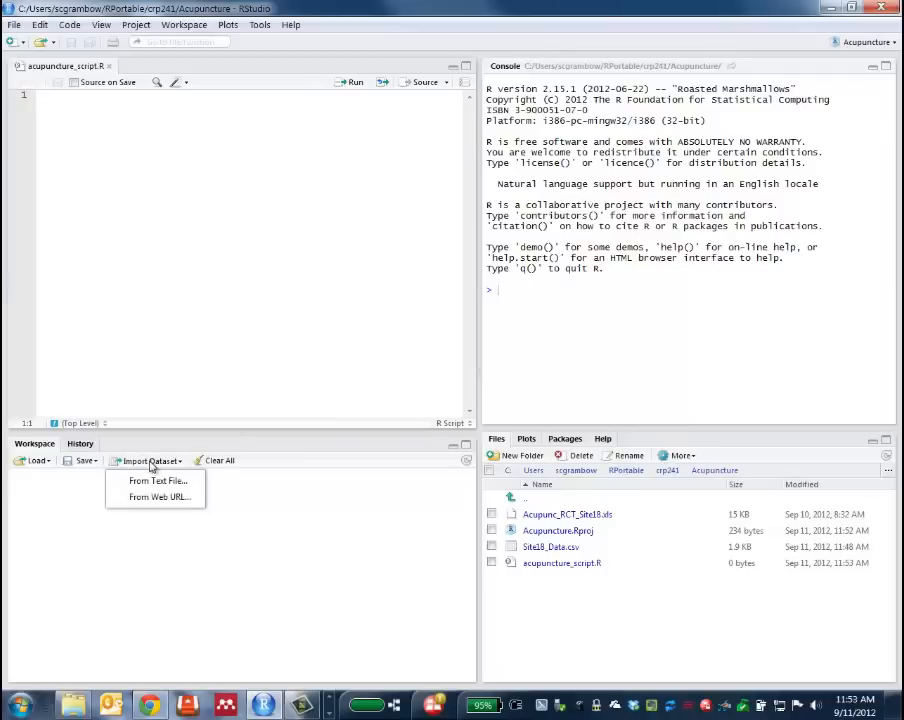
pyautogui.click(152, 484)
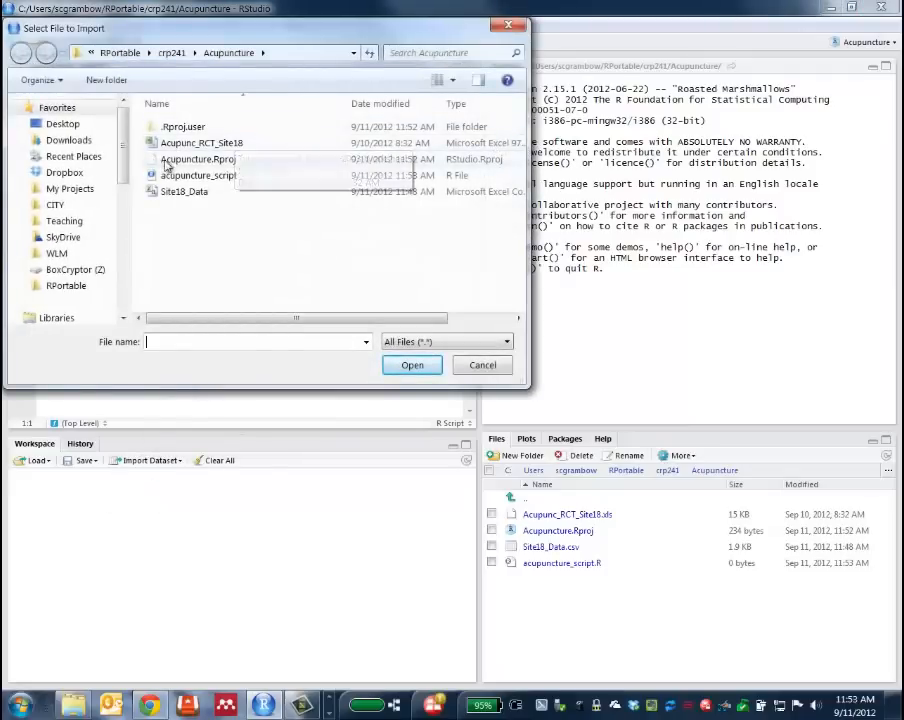
pyautogui.click(186, 193)
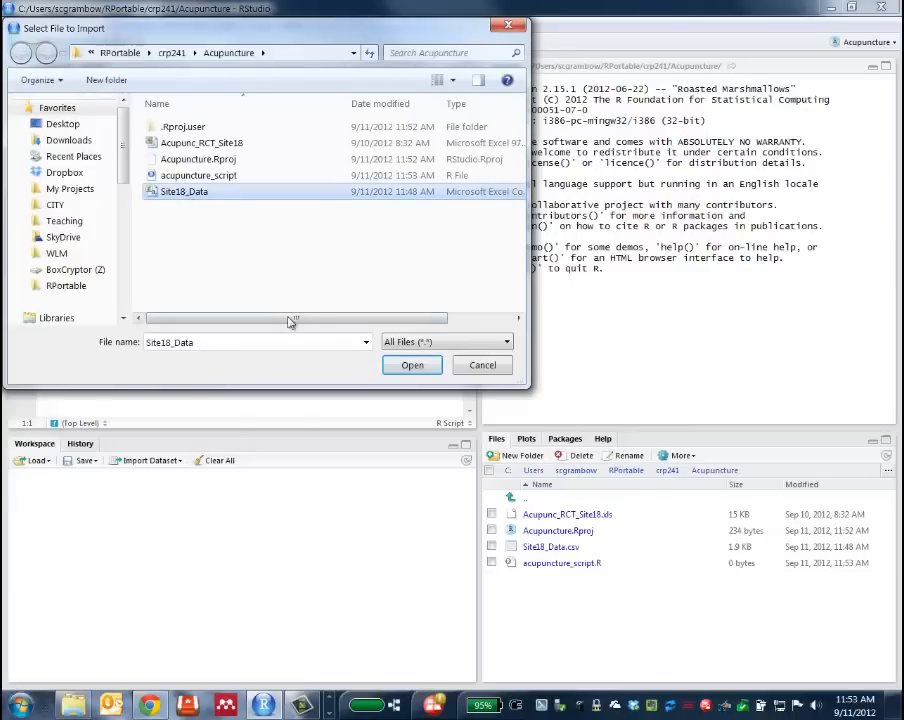
pyautogui.click(394, 366)
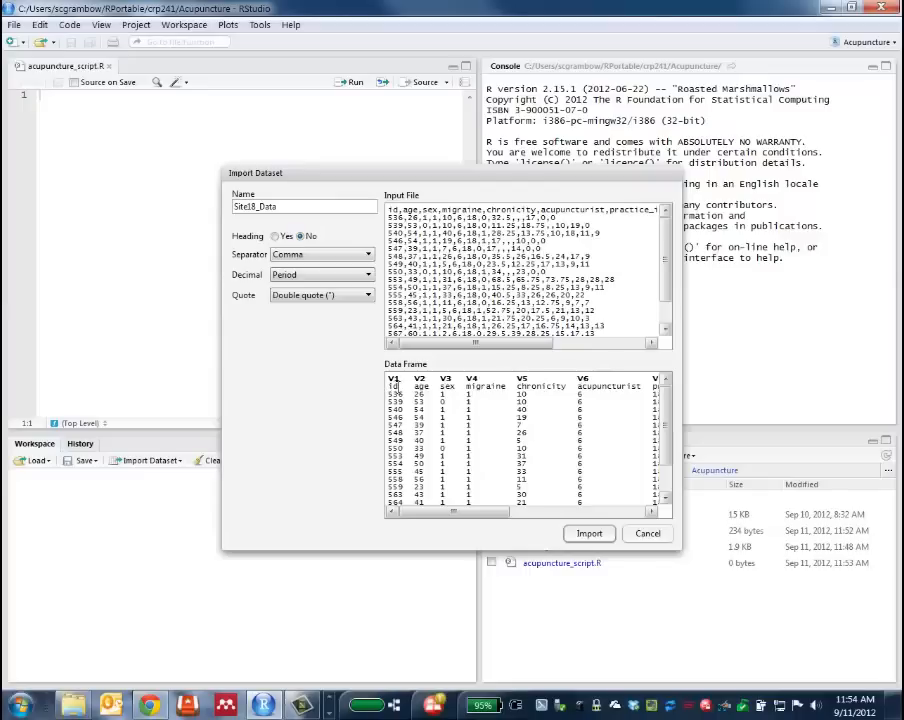
pyautogui.click(276, 236)
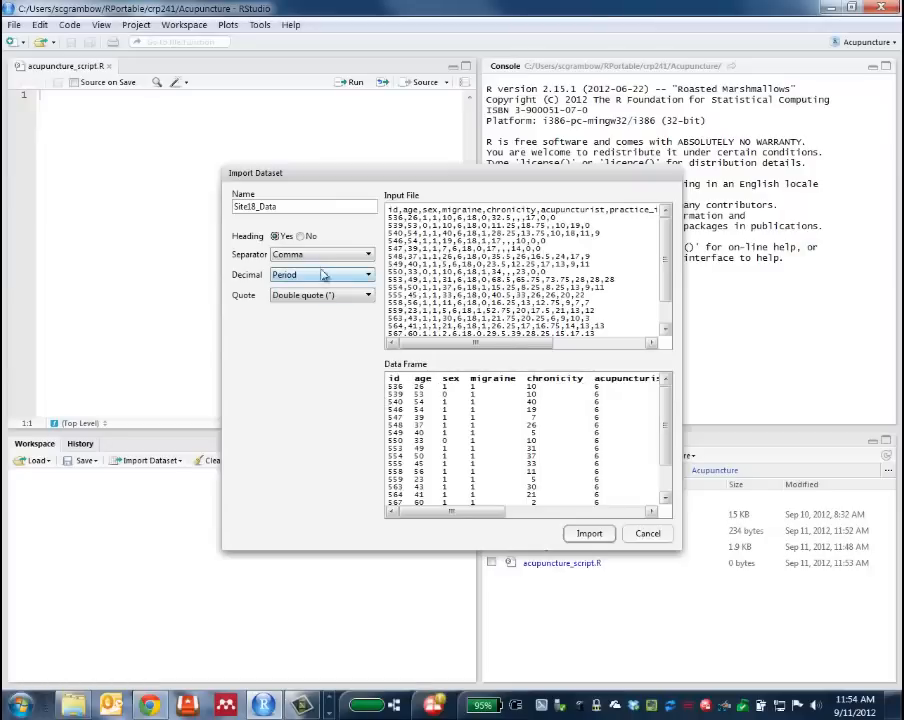
pyautogui.click(583, 536)
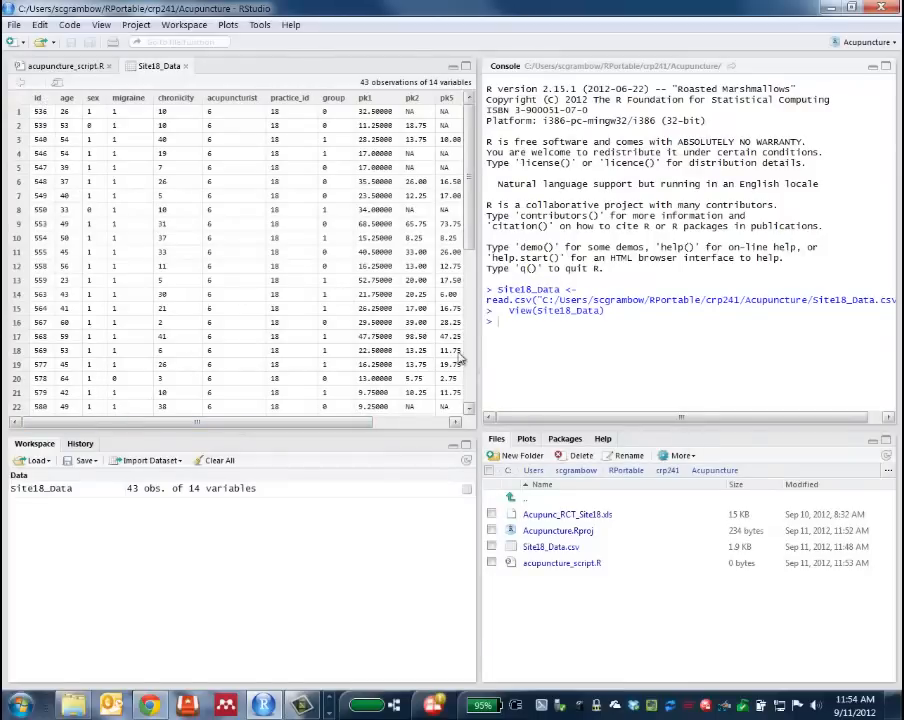
pyautogui.moveTo(182, 421); pyautogui.dragTo(304, 434)
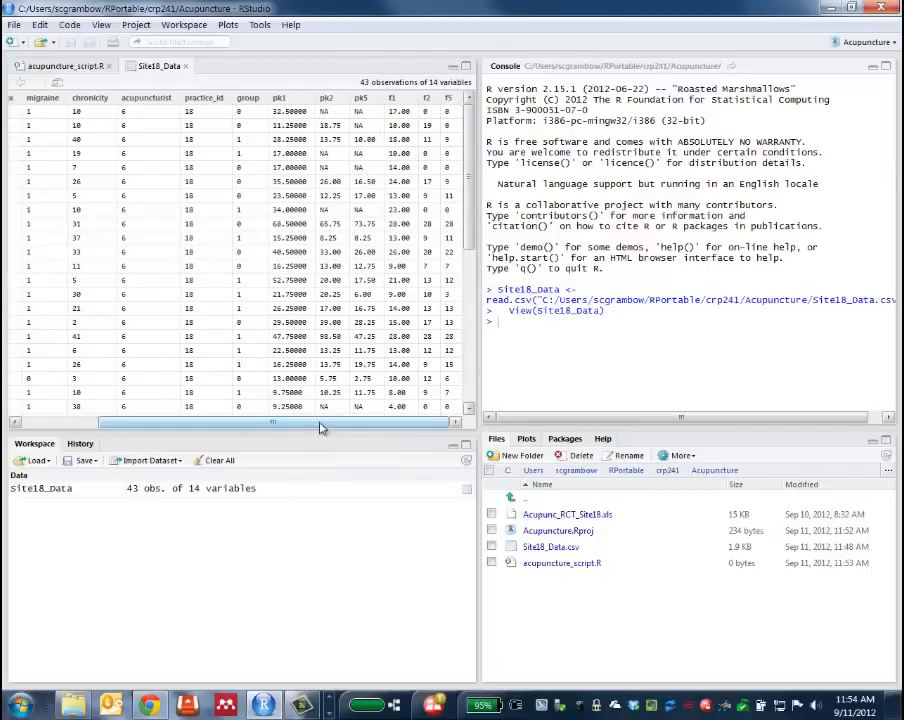
pyautogui.moveTo(321, 422); pyautogui.dragTo(188, 424)
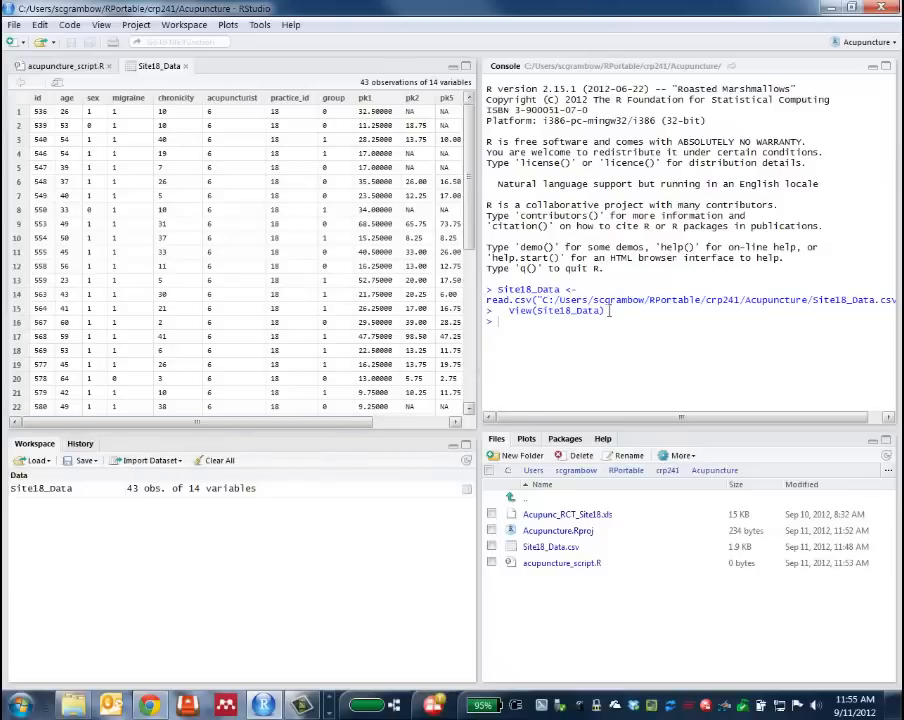
# Copy the console's read.csv and View commands for Site18_Data into acupuncture_script.R.
pyautogui.click(62, 67)
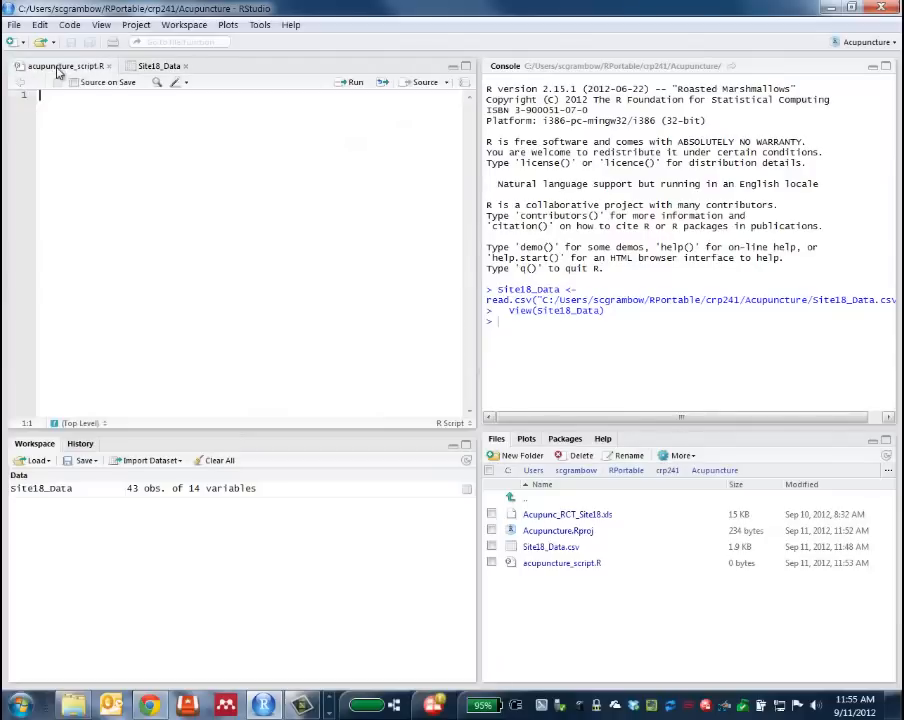
pyautogui.click(161, 67)
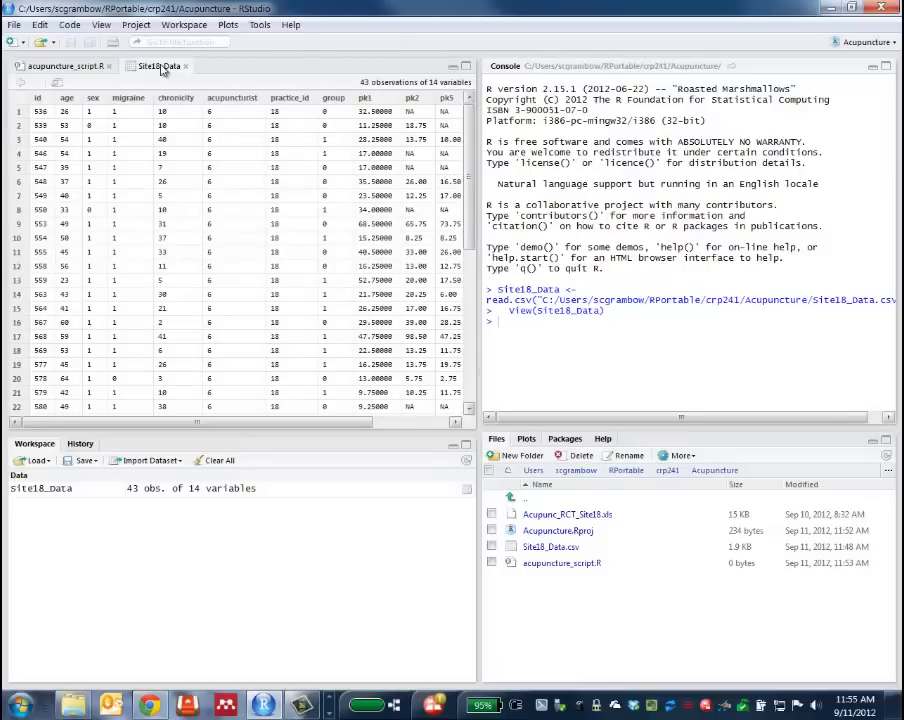
pyautogui.click(58, 68)
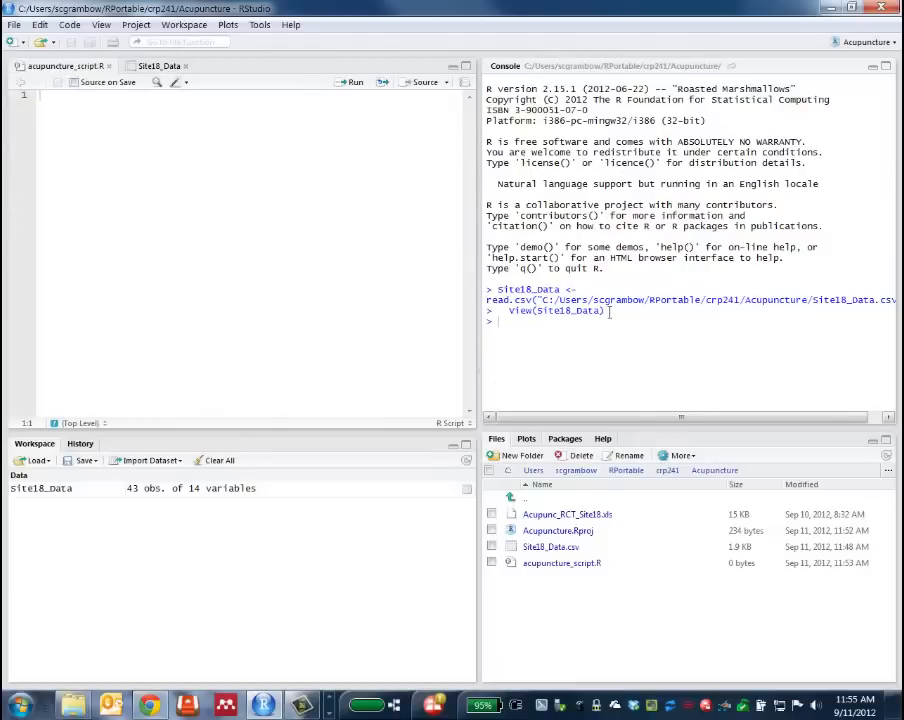
pyautogui.moveTo(609, 311); pyautogui.dragTo(487, 290)
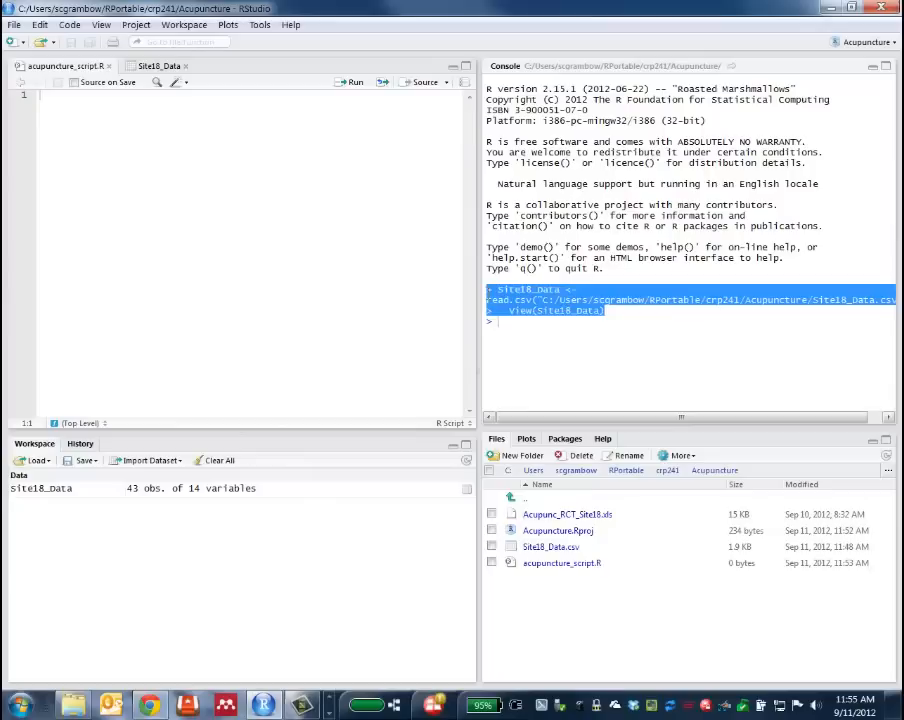
pyautogui.rightClick(498, 290)
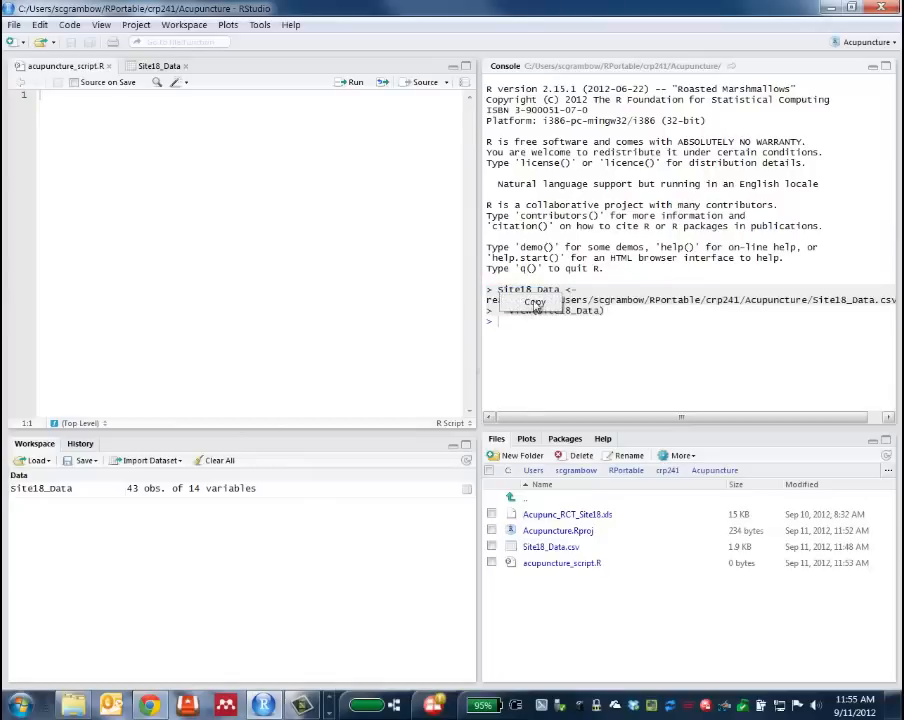
pyautogui.click(535, 303)
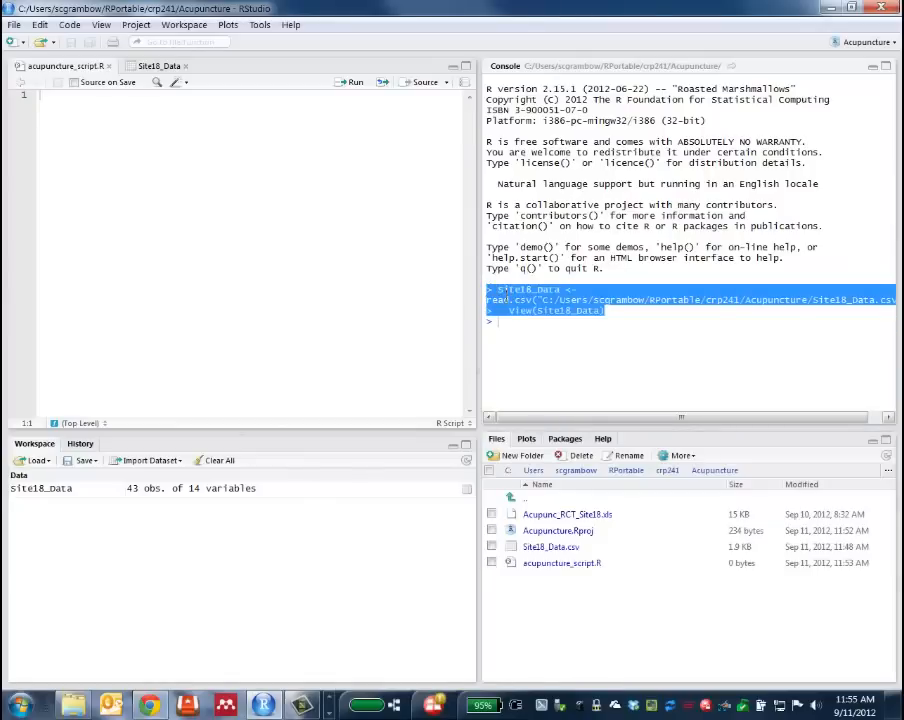
pyautogui.rightClick(507, 299)
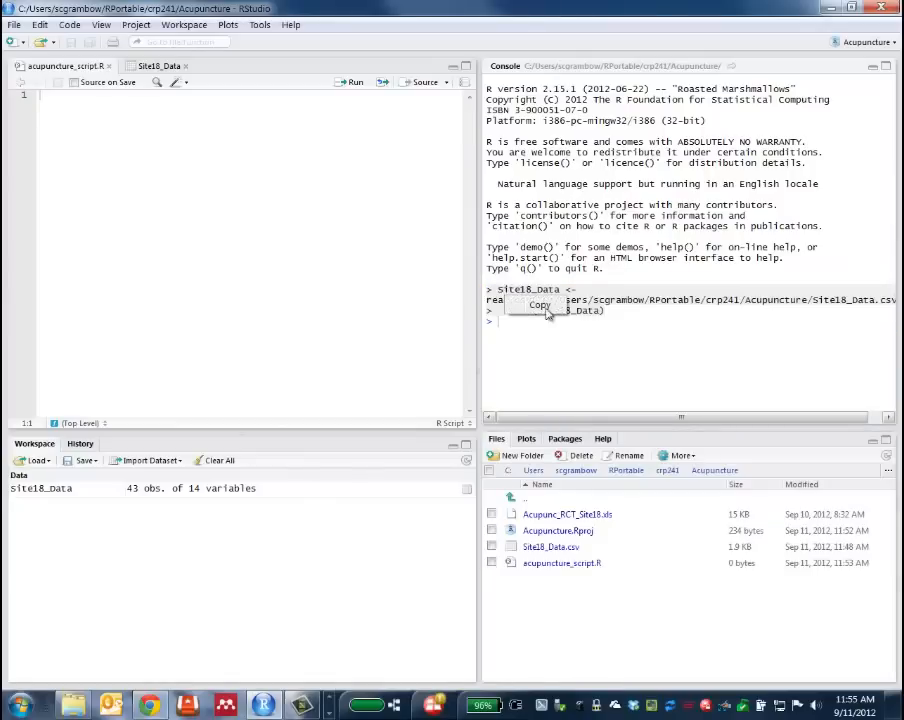
pyautogui.click(538, 306)
pyautogui.click(70, 101)
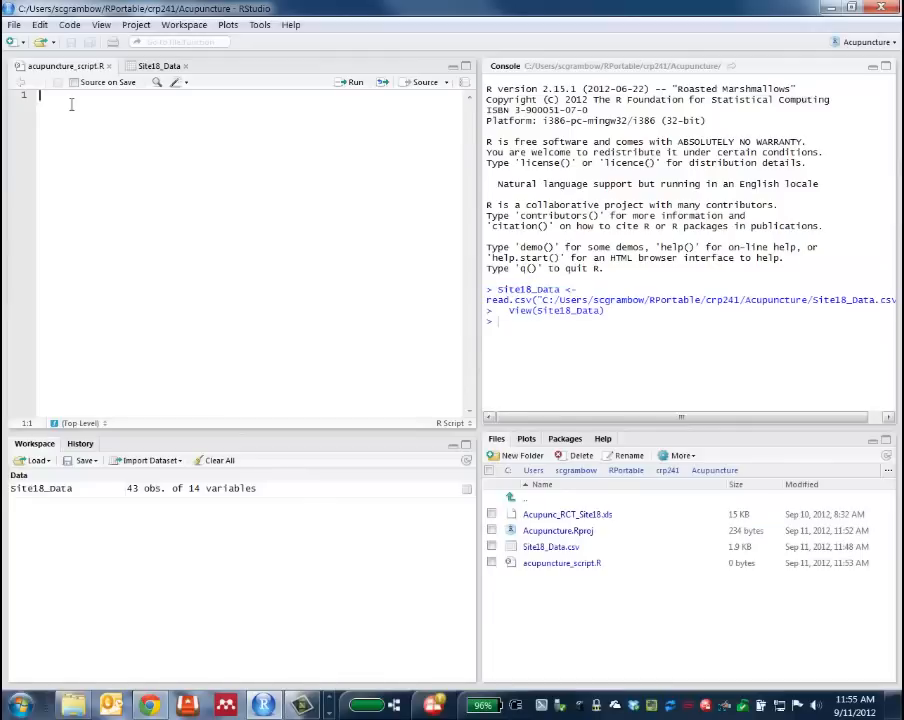
pyautogui.rightClick(70, 102)
pyautogui.click(104, 160)
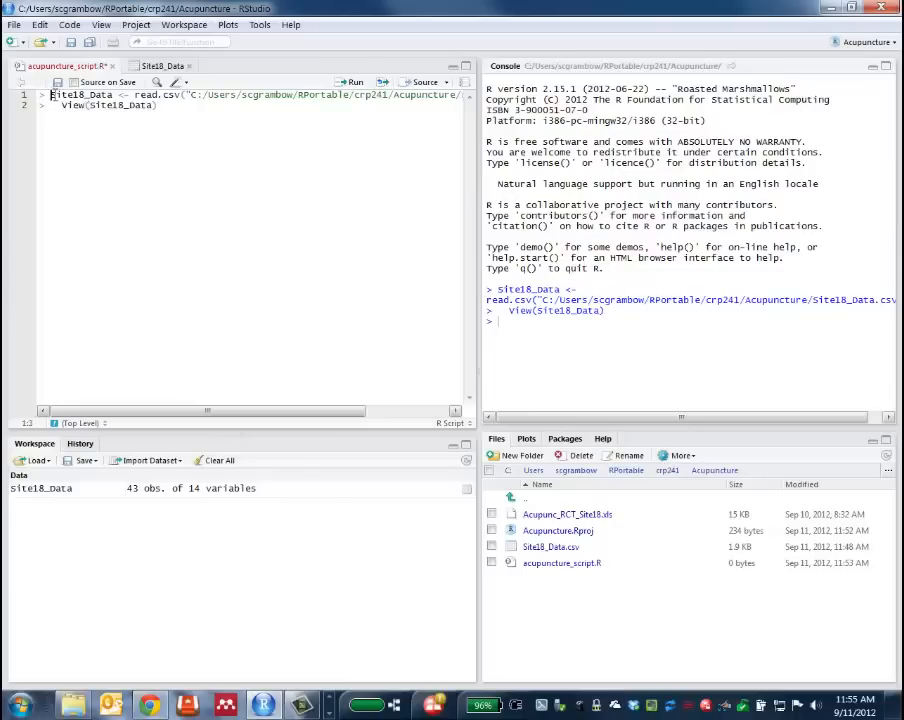
# Remove the console prompt characters and leading spaces from the two pasted script lines.
pyautogui.click(29, 98)
pyautogui.press('Delete')
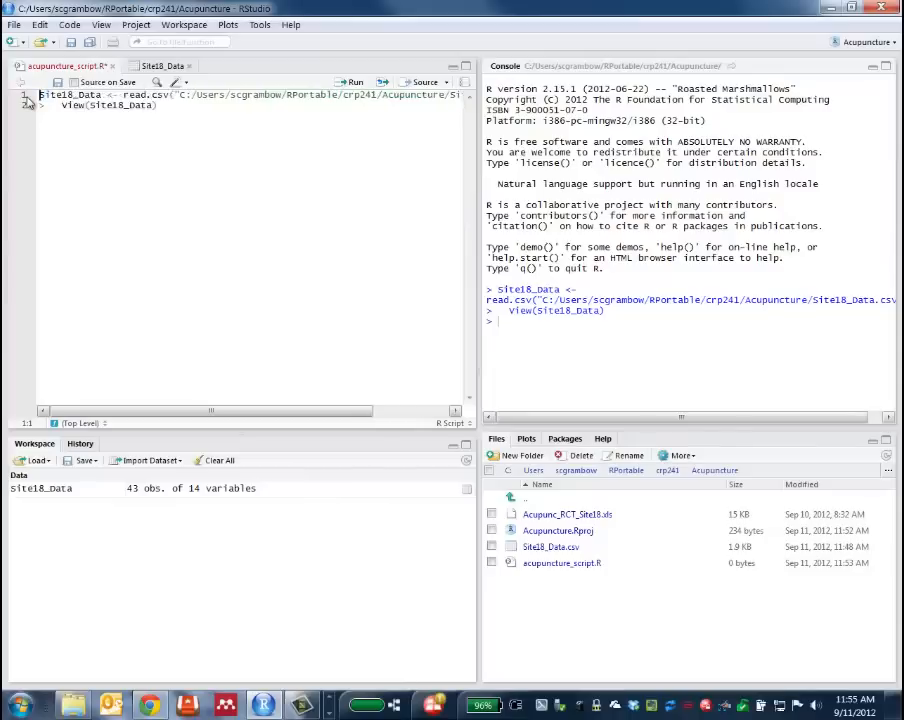
pyautogui.press('Delete')
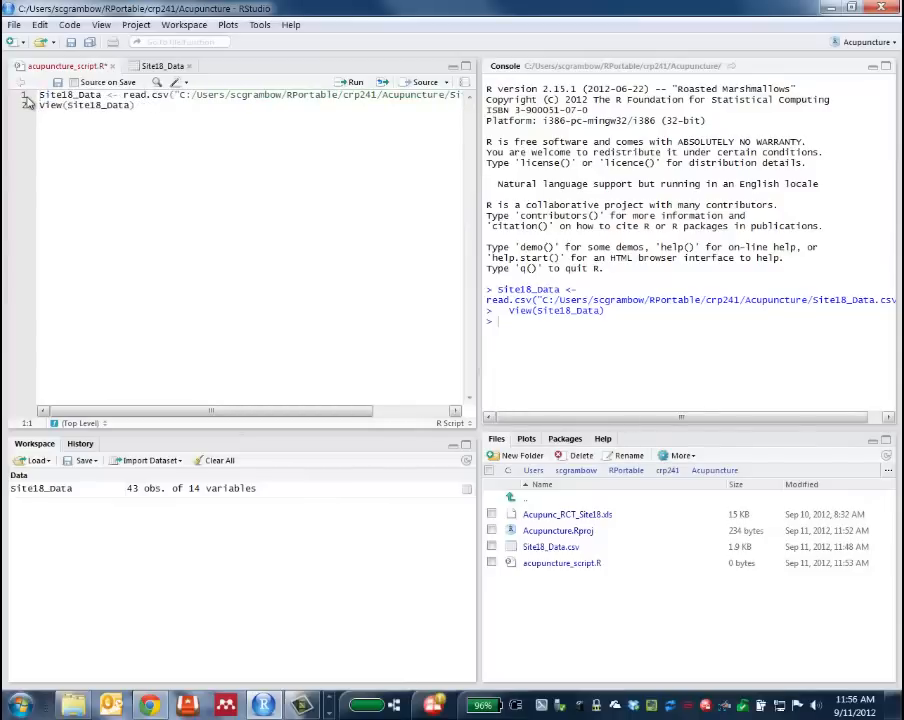
# Add the comment "## Exercise 2 Script File" on a new first line of the script.
pyautogui.press('Return')
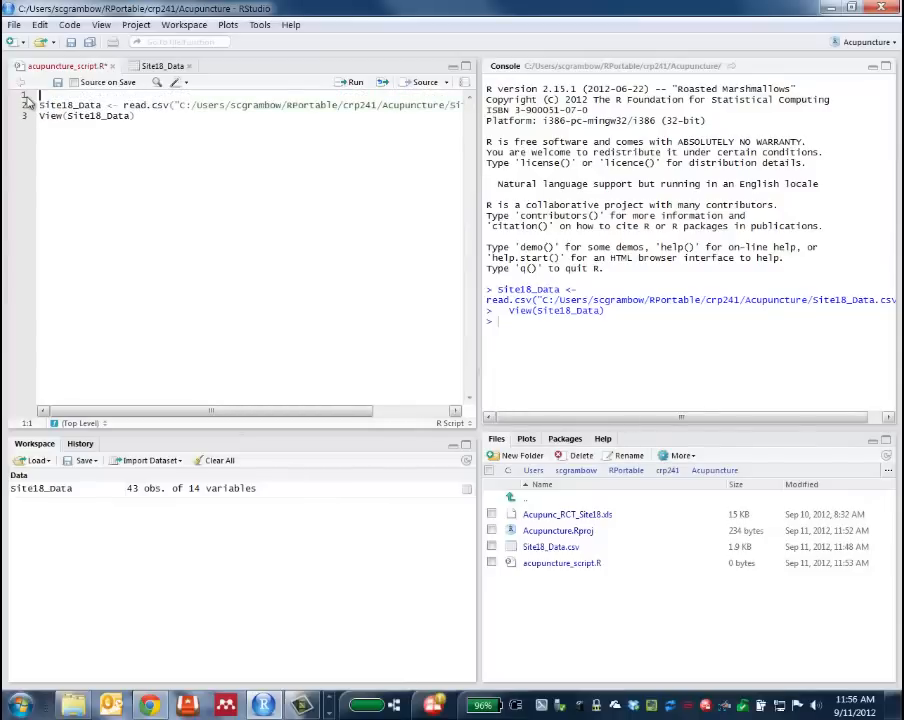
pyautogui.write('## Exercise 2 Scr')
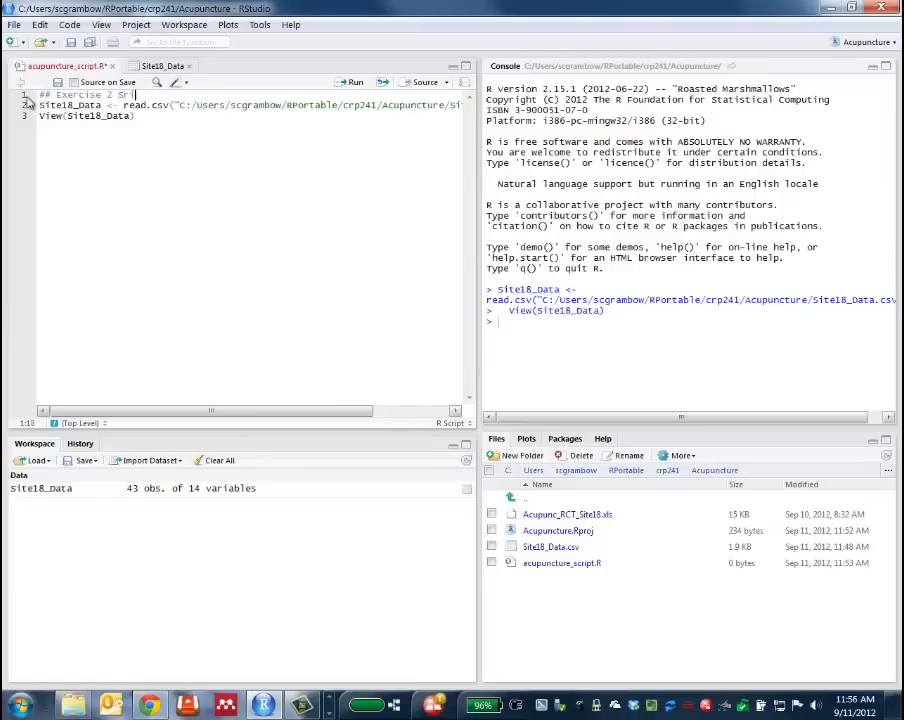
pyautogui.write('ipt')
pyautogui.write('cript')
pyautogui.write('le')
# Add str(Site18_Data) to the script, one blank line below the View command, and run that line.
pyautogui.click(147, 116)
pyautogui.press('Return')
pyautogui.press('Return')
pyautogui.write('str(Site')
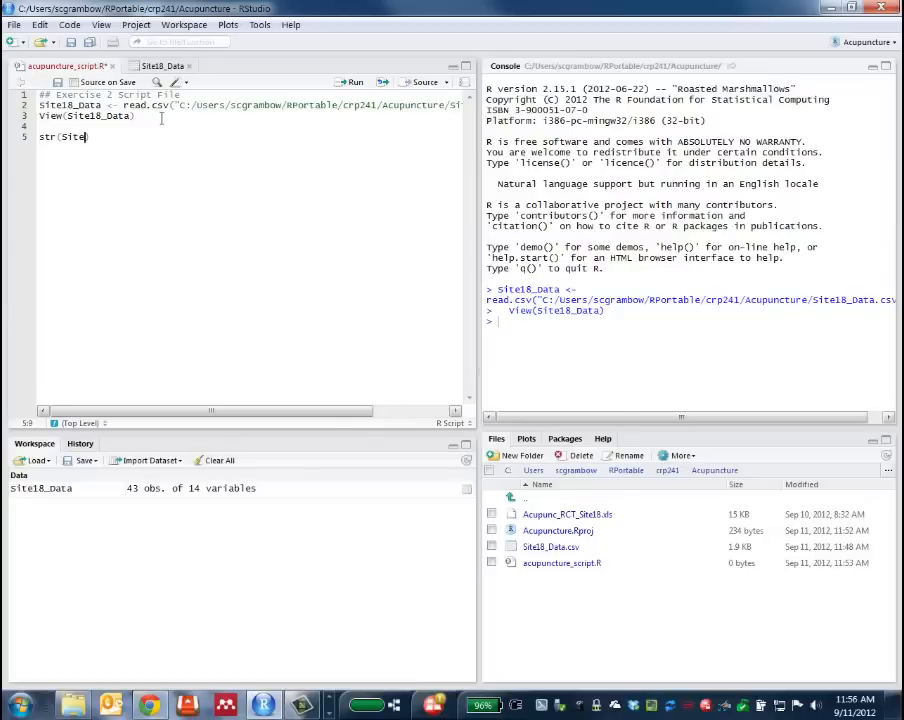
pyautogui.write('18_Data')
pyautogui.moveTo(128, 137); pyautogui.dragTo(35, 138)
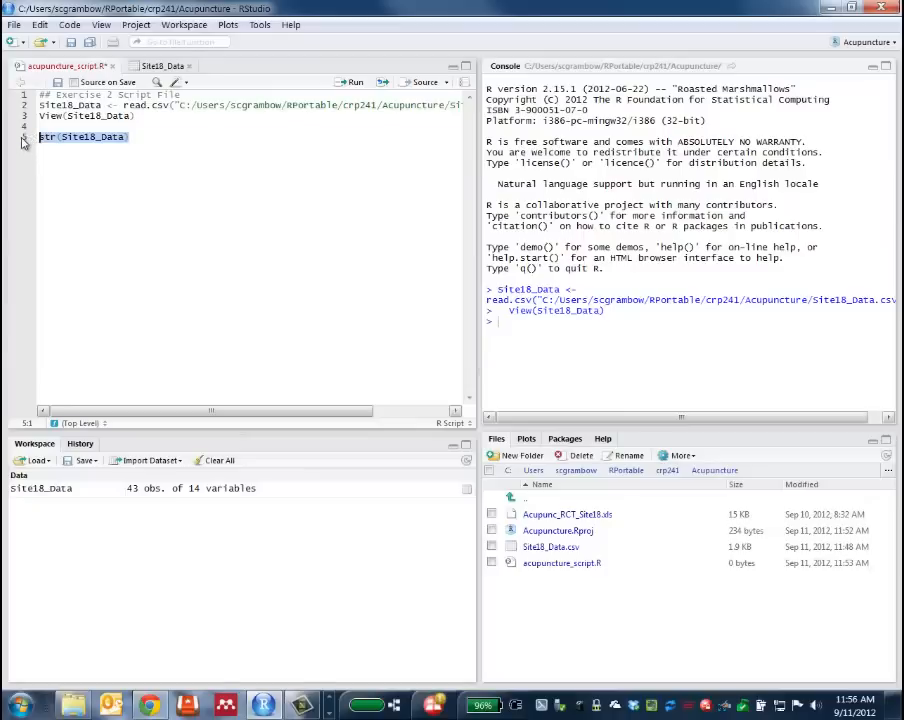
pyautogui.click(353, 84)
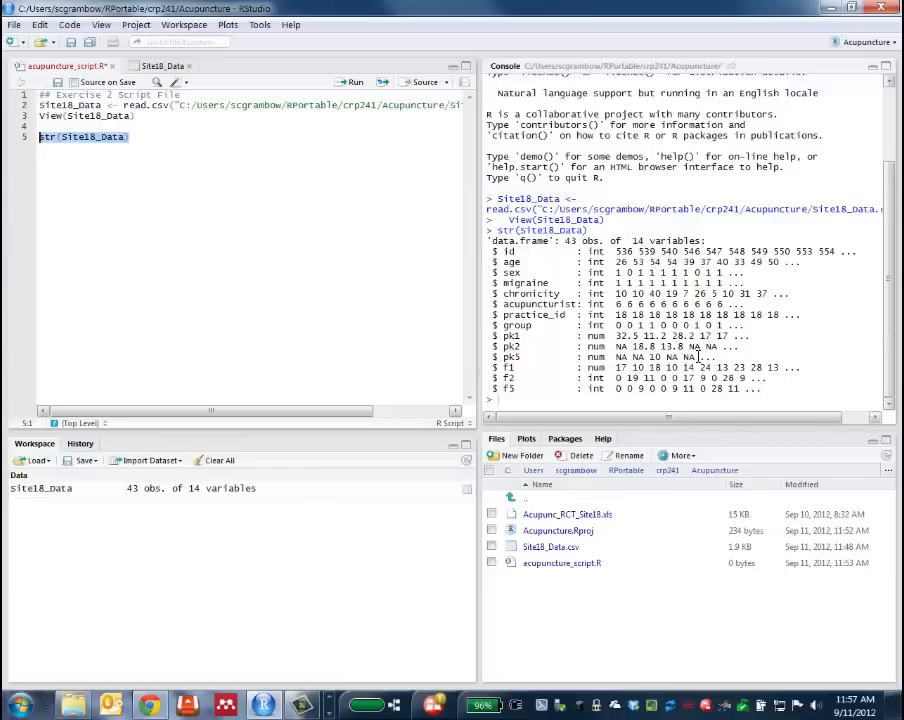
# Add summary(Site18_Data) to the script on a new line below str(Site18_Data).
pyautogui.click(175, 139)
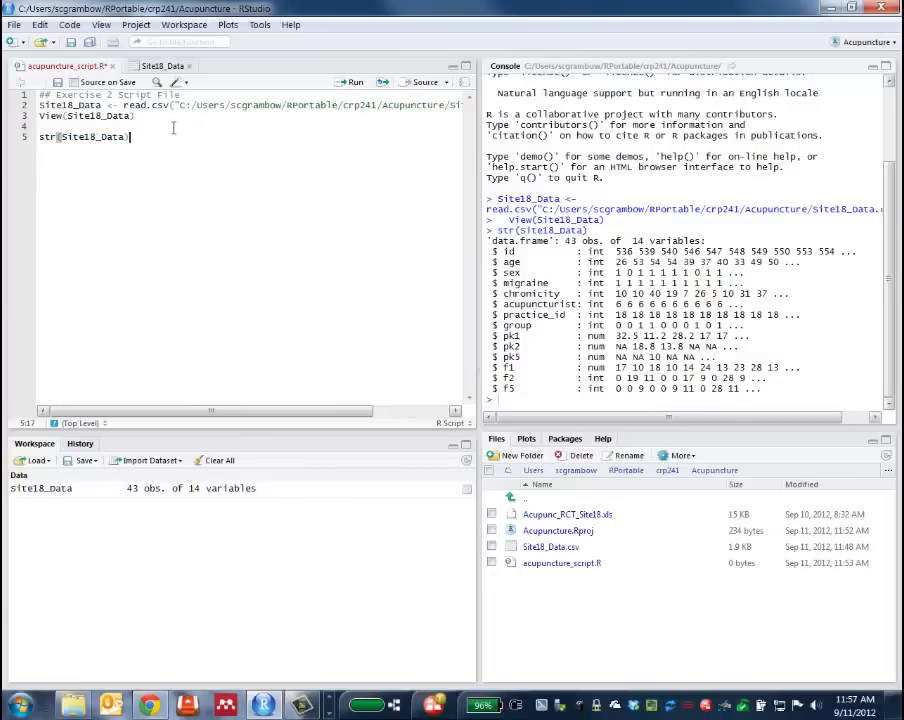
pyautogui.press('Return')
pyautogui.write('summar')
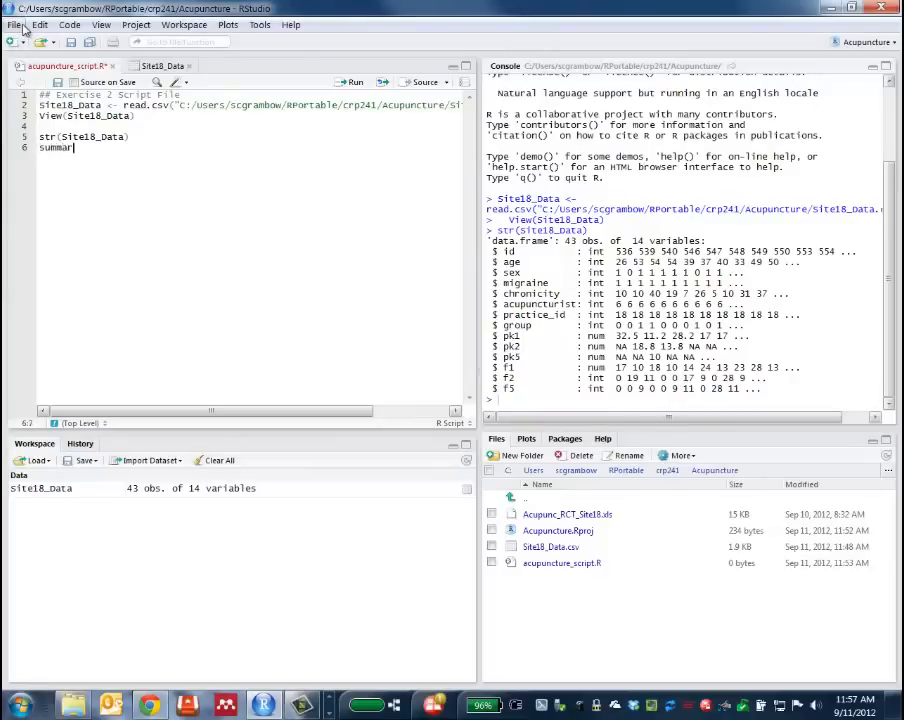
pyautogui.write('y(site18_dat')
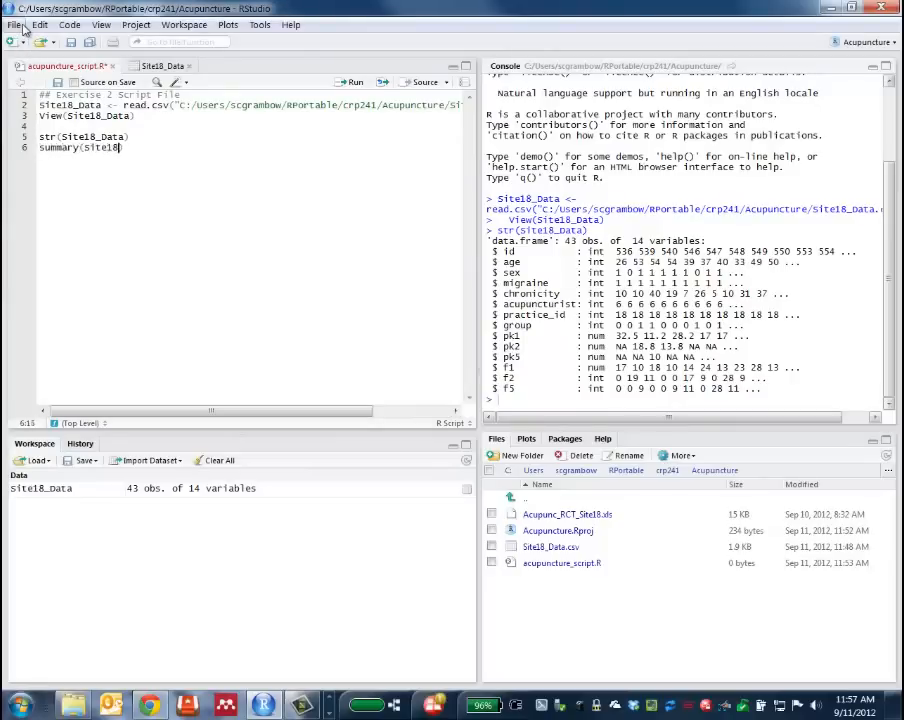
pyautogui.press('BackSpace')
pyautogui.press('BackSpace')
pyautogui.press('BackSpace')
pyautogui.write('Data')
pyautogui.press('End')
# Run the summary(Site18_Data) line and look over the summary statistics in the console.
pyautogui.hotkey('shift', 'Home')
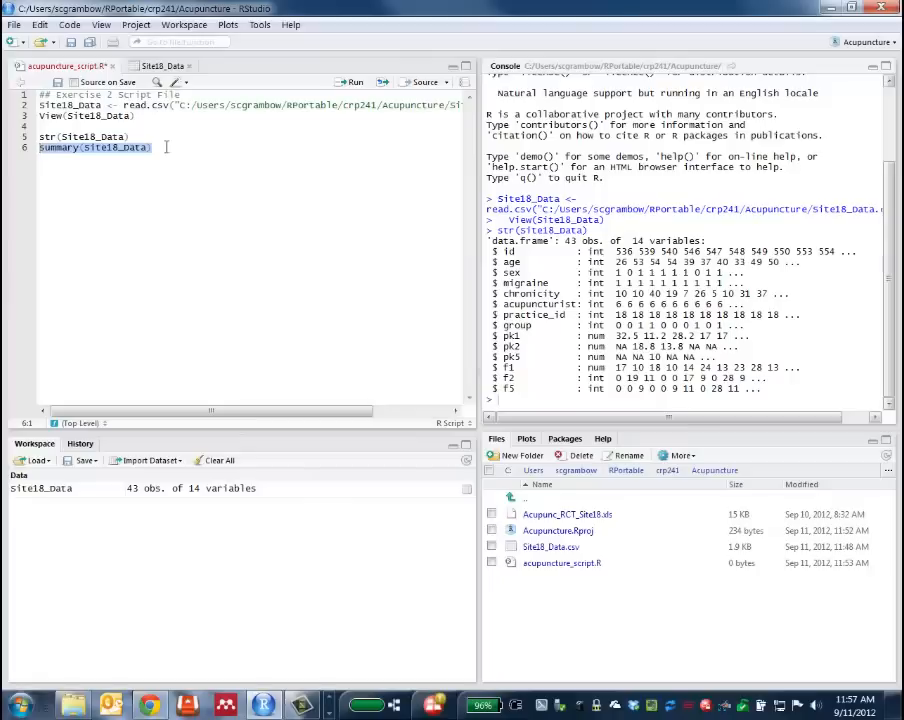
pyautogui.moveTo(194, 148); pyautogui.dragTo(34, 152)
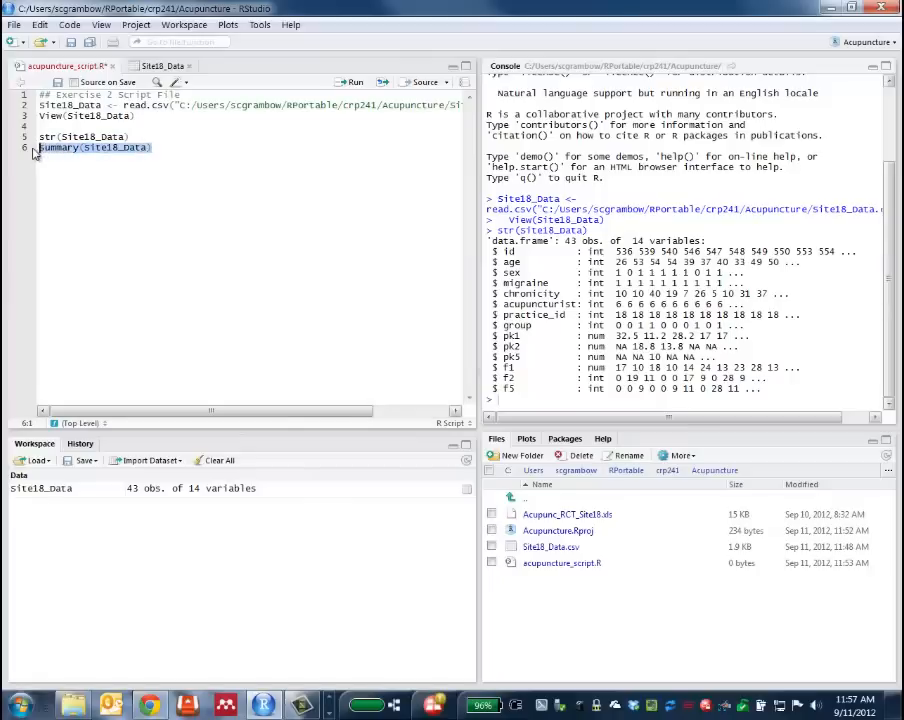
pyautogui.click(351, 84)
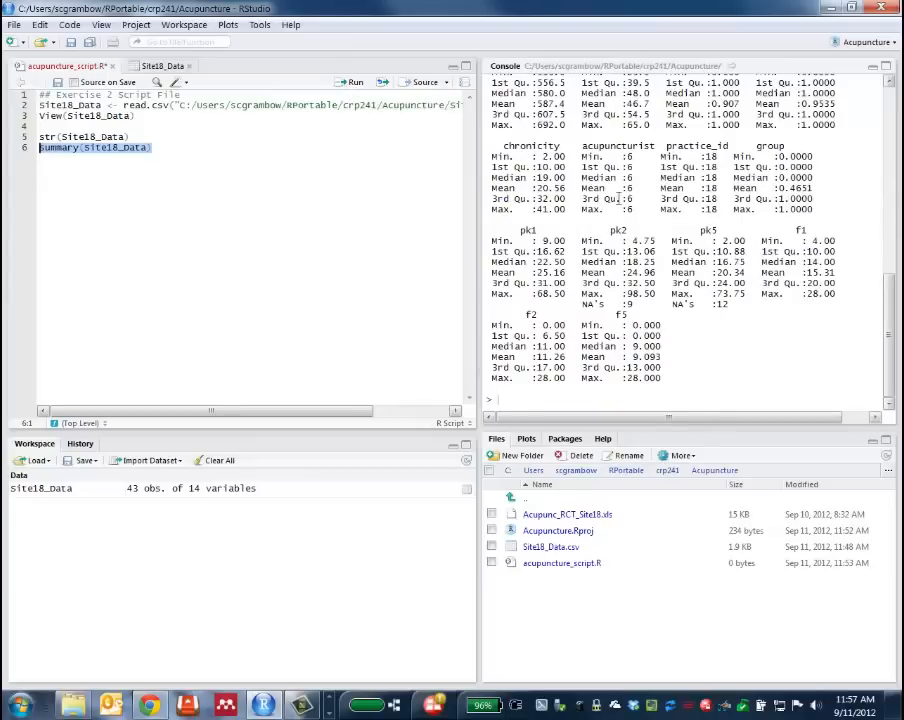
pyautogui.moveTo(891, 295)
pyautogui.mouseDown()
pyautogui.moveTo(891, 260)
pyautogui.moveTo(891, 289)
pyautogui.mouseUp()
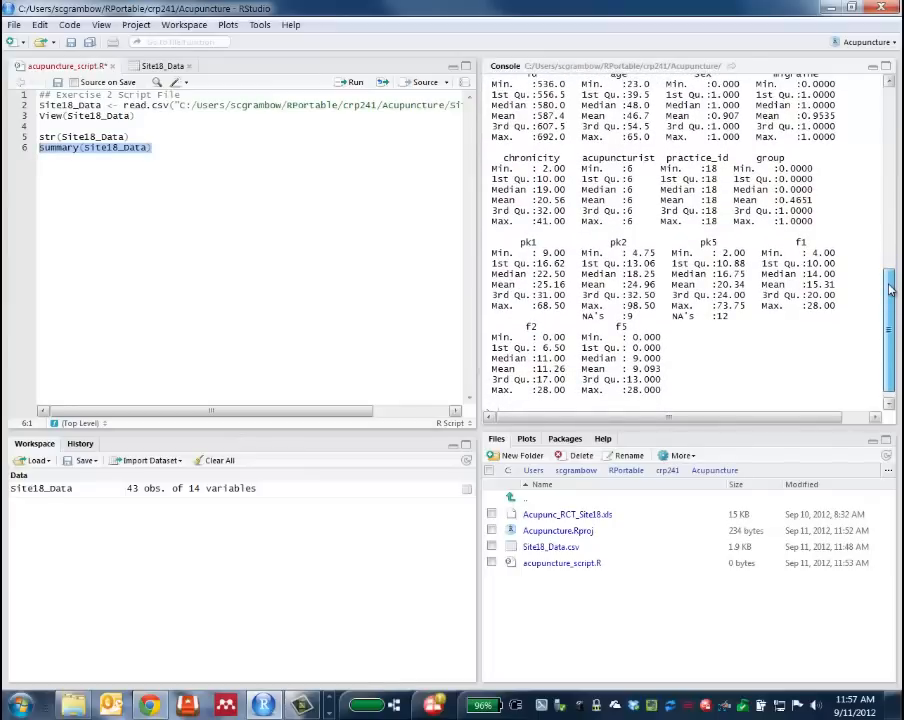
pyautogui.moveTo(891, 289)
pyautogui.mouseDown()
pyautogui.moveTo(891, 279)
pyautogui.moveTo(891, 297)
pyautogui.mouseUp()
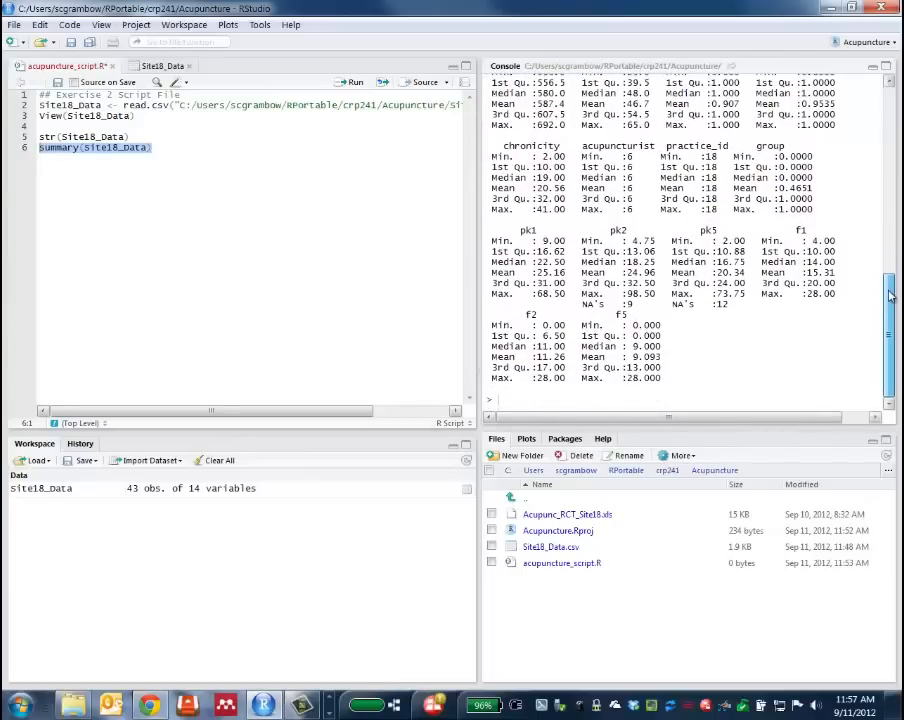
# Add the comment "## Creating a new dichotomous variable called chron_gt30" to the script, one blank line below the summary command.
pyautogui.click(237, 204)
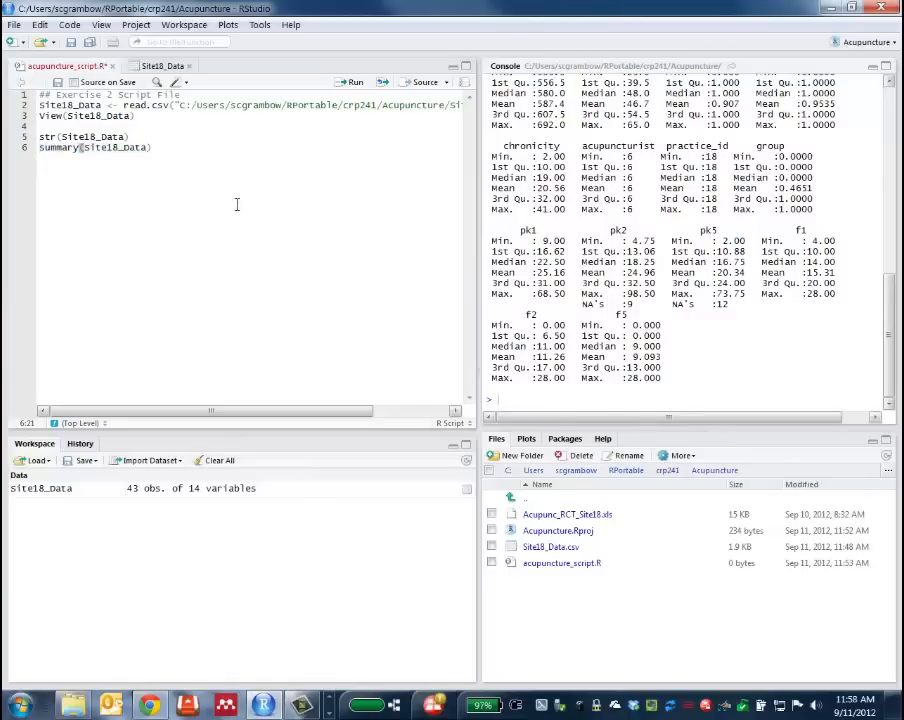
pyautogui.press('Return')
pyautogui.press('Return')
pyautogui.write('## Creating a new dich')
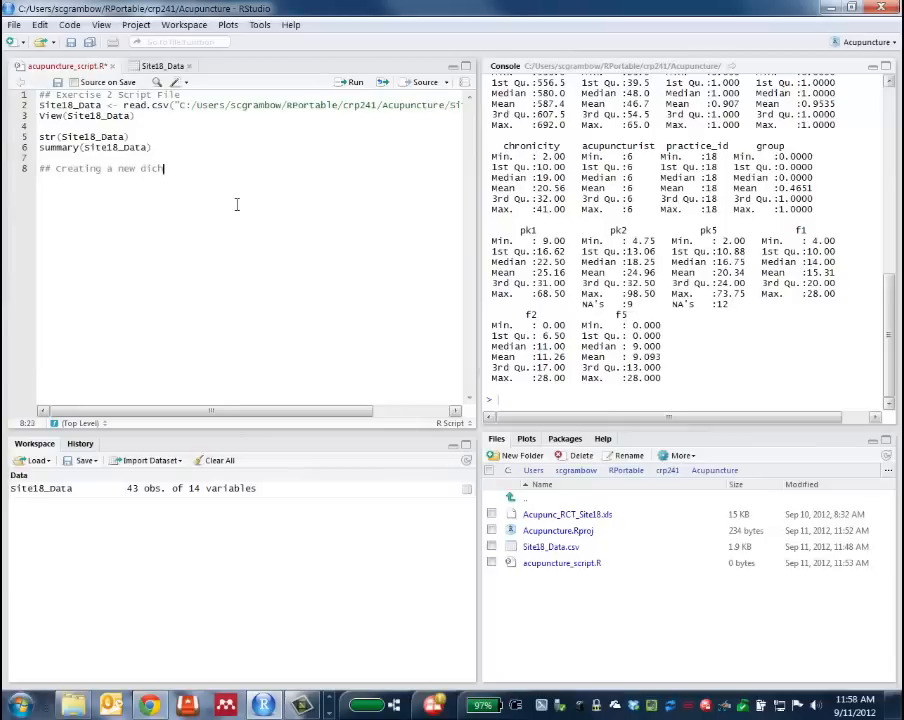
pyautogui.write('otomous variable cal')
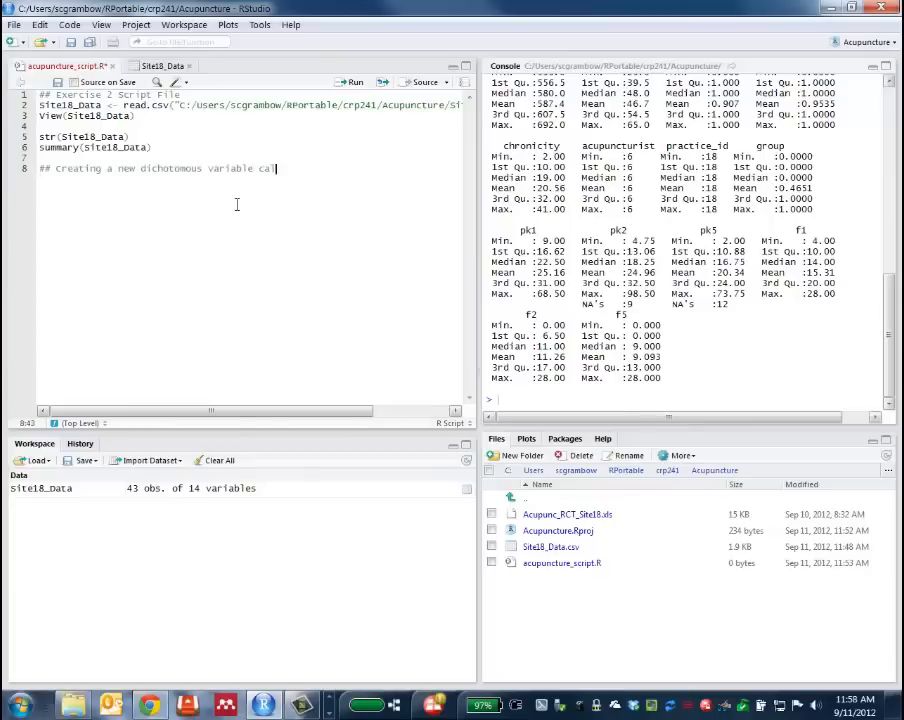
pyautogui.write('led chron_gt30')
pyautogui.press('Return')
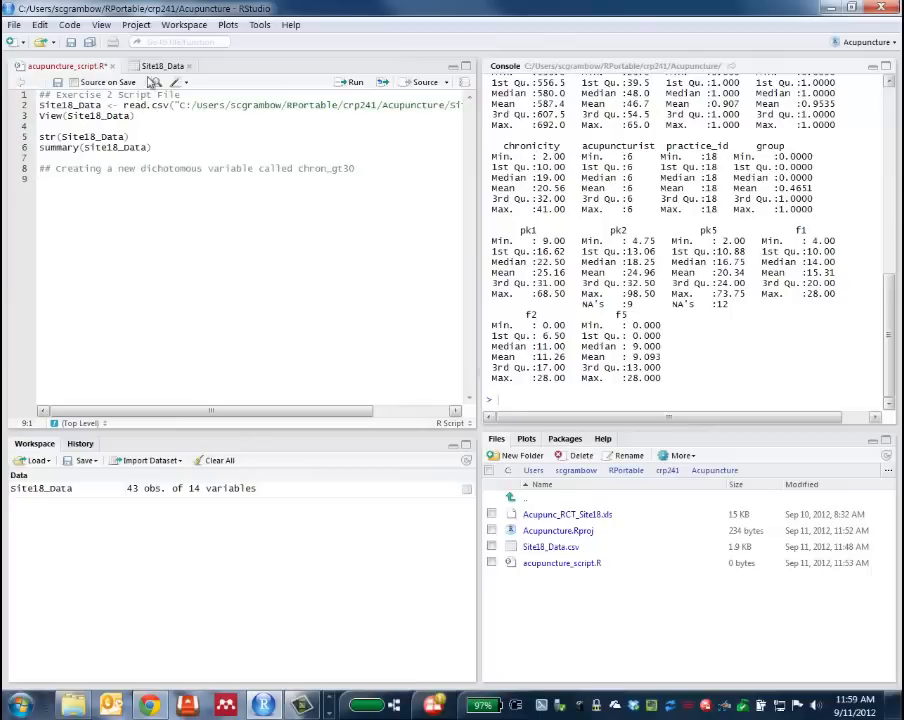
# Check the chronicity column in the Site18_Data table and add tempvar = Site18_Data$chronicity below the chron_gt30 comment in the script.
pyautogui.click(158, 66)
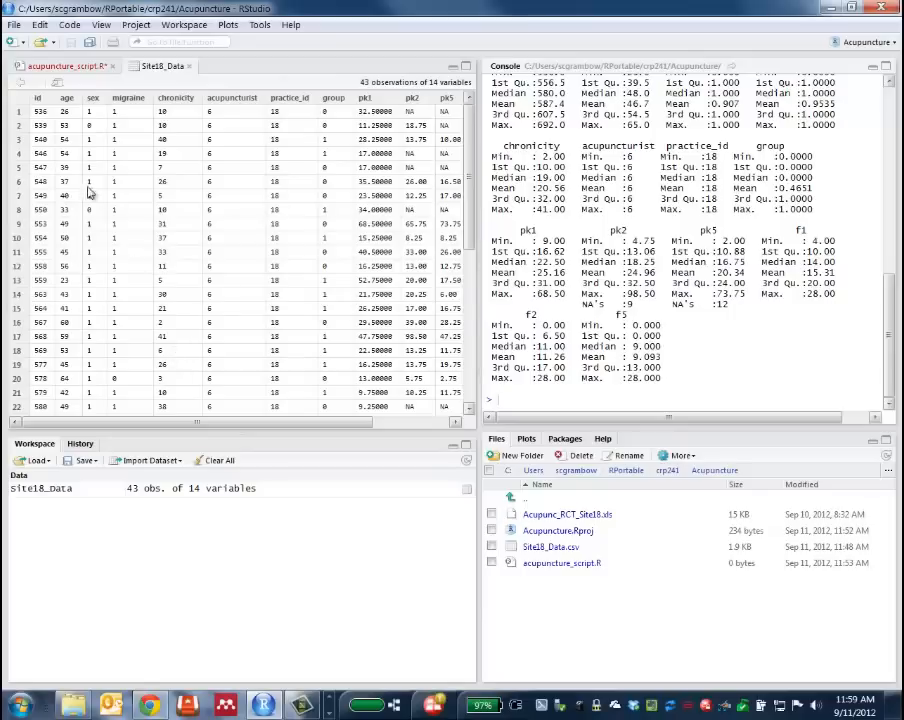
pyautogui.click(66, 65)
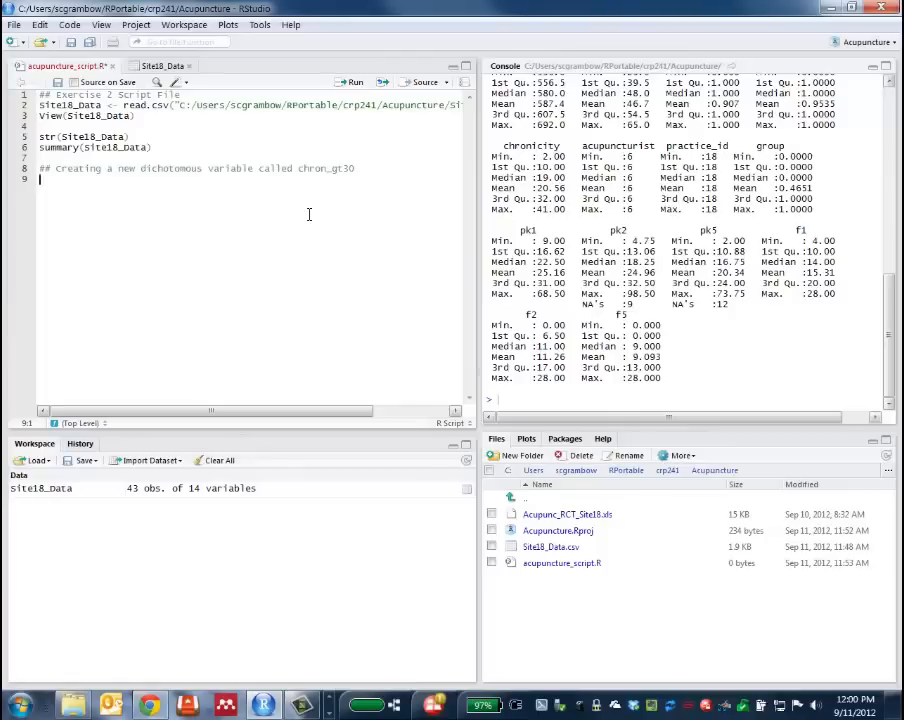
pyautogui.write('tempvar = Site18_Data$')
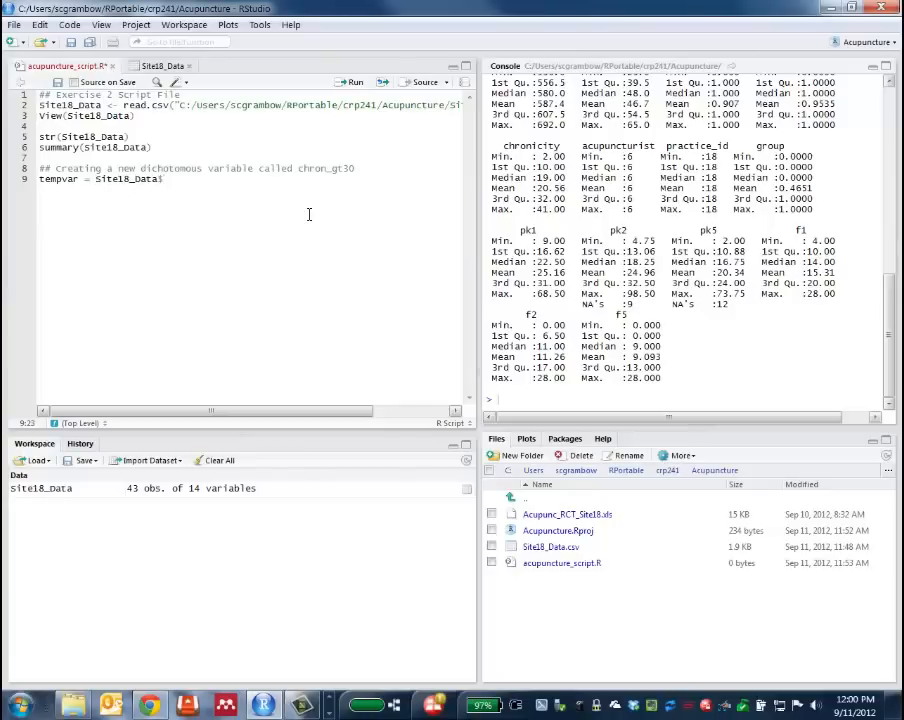
pyautogui.write('chronicity')
pyautogui.press('Return')
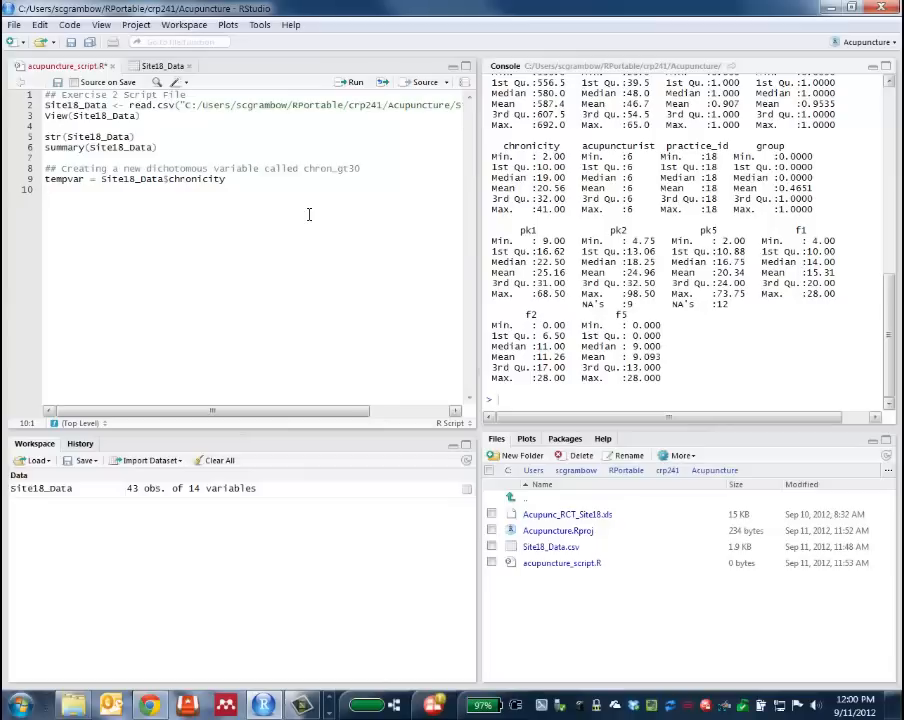
# Add the line tempvar[Site18_Data$chronicity <= 30]= 0 below the tempvar assignment, reusing the variable reference copied from that assignment.
pyautogui.write('tempvar[')
pyautogui.click(101, 178)
pyautogui.moveTo(101, 178); pyautogui.dragTo(229, 178)
pyautogui.hotkey('ctrl', 'c')
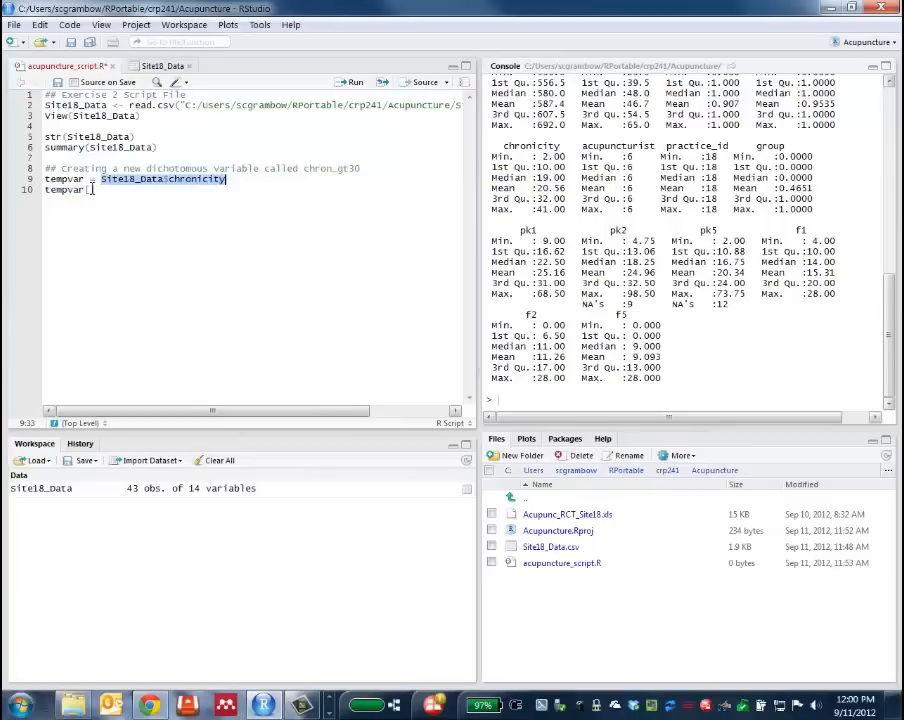
pyautogui.click(90, 190)
pyautogui.hotkey('ctrl', 'v')
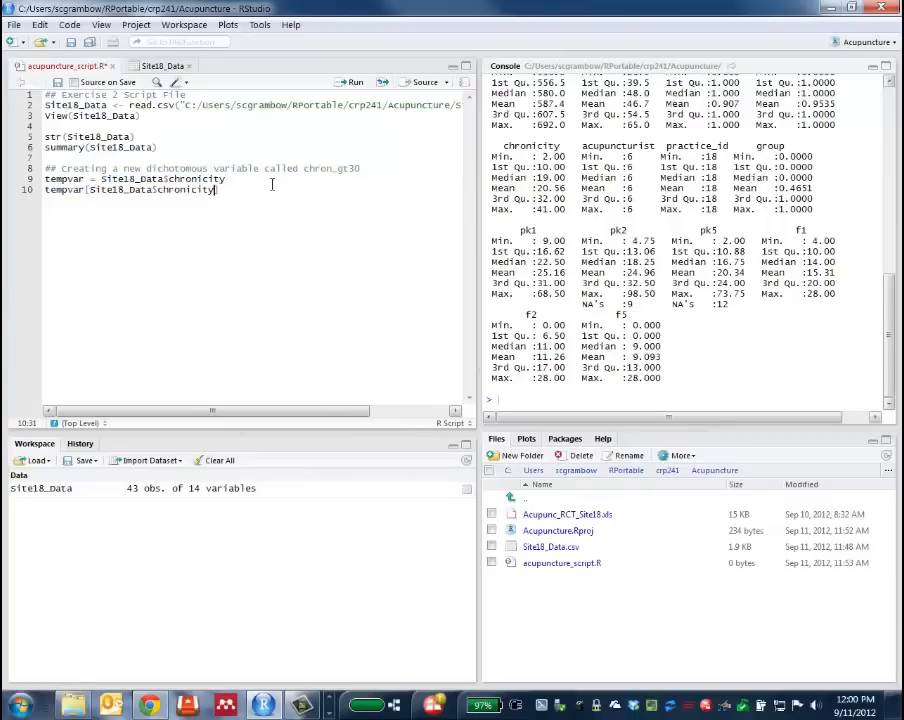
pyautogui.write('<= 30')
pyautogui.press('BackSpace')
pyautogui.write(']= 0')
# Duplicate the <= 30 line below itself and change the copy to tempvar[Site18_Data$chronicity > 30]= 1.
pyautogui.hotkey('shift', 'Home')
pyautogui.hotkey('ctrl', 'c')
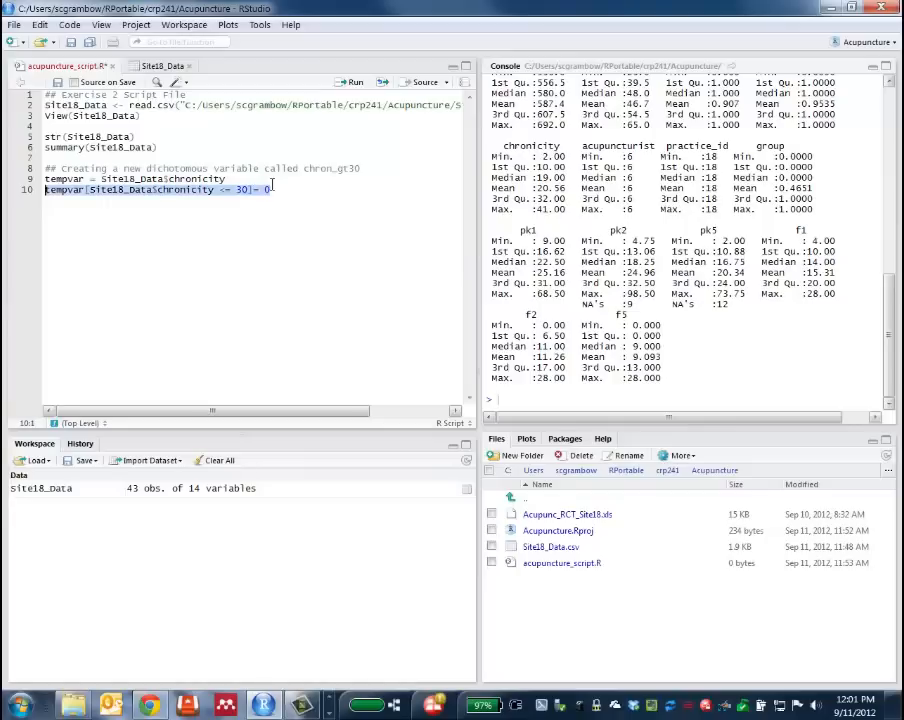
pyautogui.press('End')
pyautogui.press('Return')
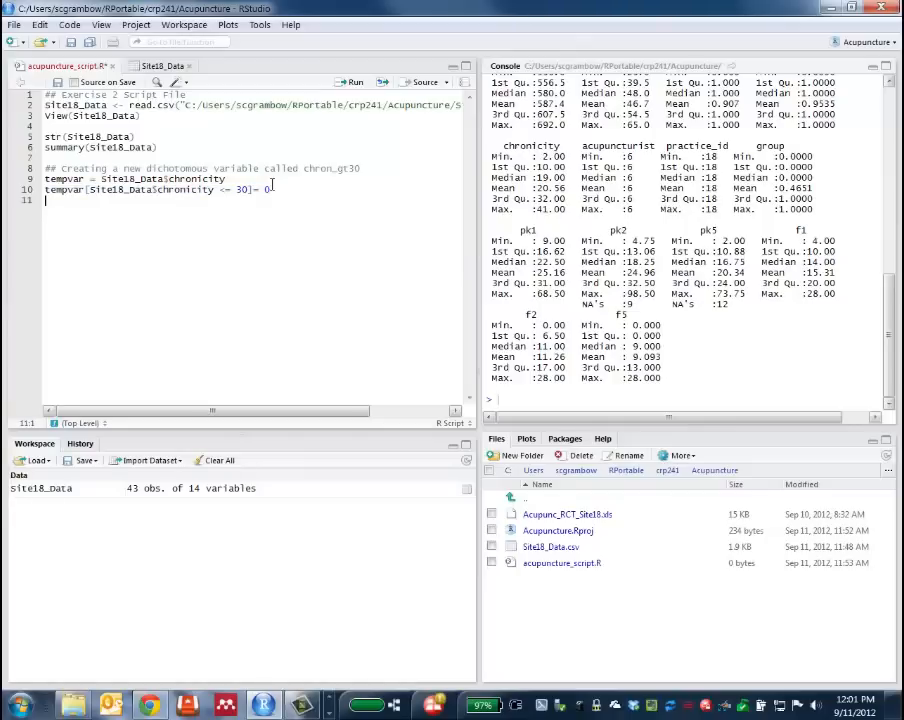
pyautogui.hotkey('ctrl', 'v')
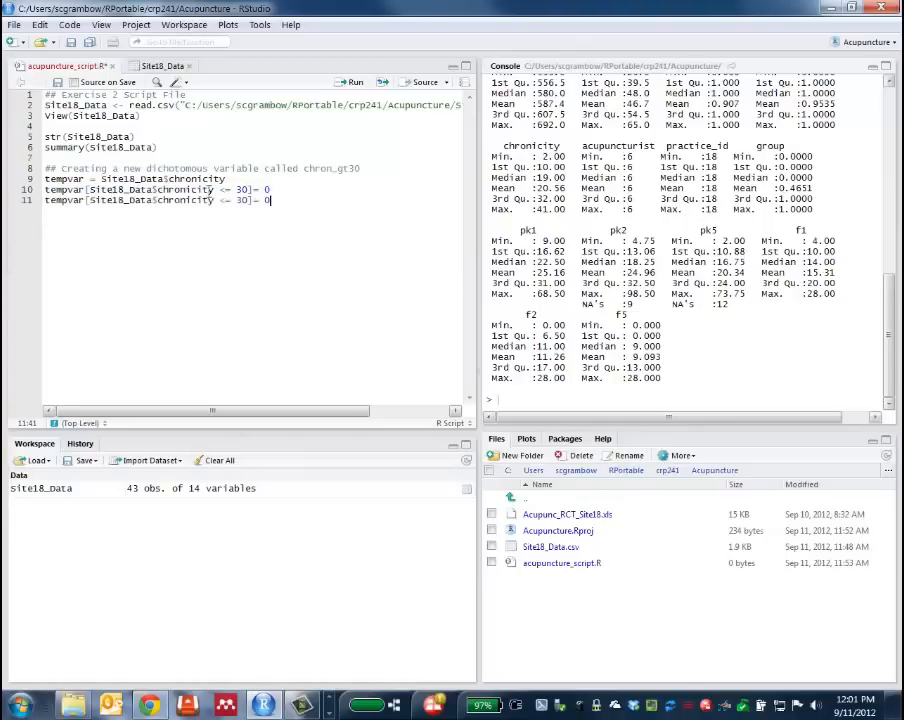
pyautogui.press('Left')
pyautogui.press('Left')
pyautogui.press('Left')
pyautogui.press('Left')
pyautogui.press('Left')
pyautogui.press('Left')
pyautogui.press('Left')
pyautogui.press('BackSpace')
pyautogui.press('BackSpace')
pyautogui.write('>')
pyautogui.click(275, 201)
# Add a line containing only tempvar to print the vector, and run the four tempvar lines.
pyautogui.press('Return')
pyautogui.write('tempvar')
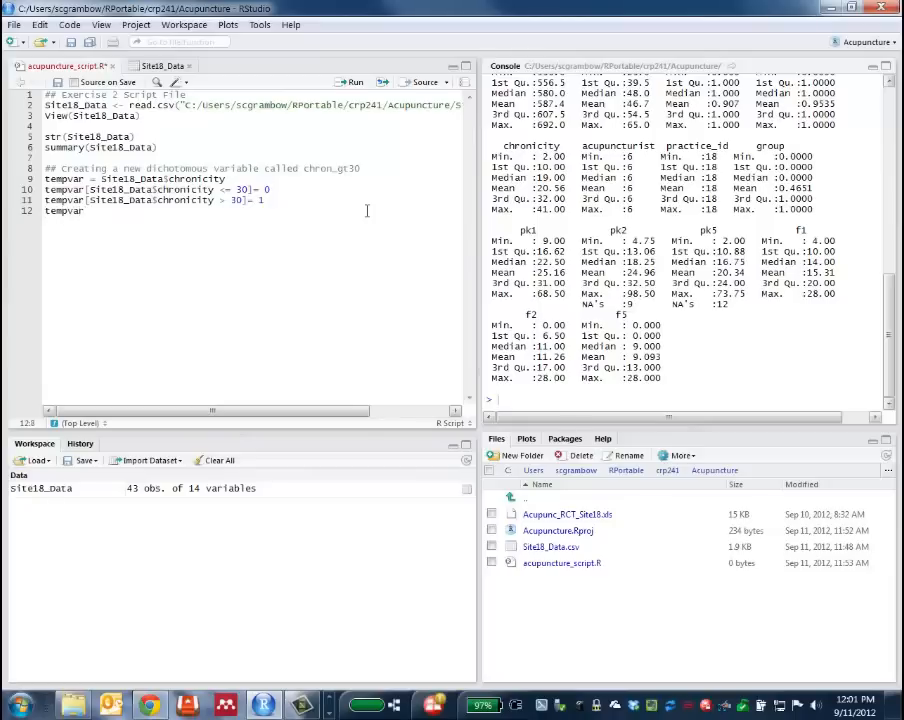
pyautogui.press('Return')
pyautogui.moveTo(266, 200); pyautogui.dragTo(36, 181)
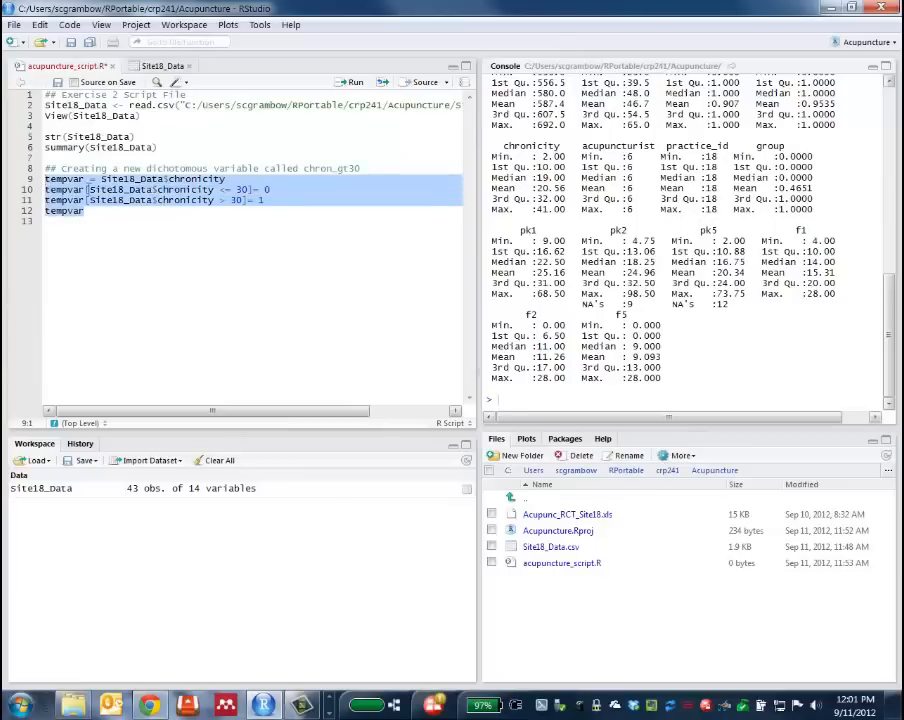
pyautogui.click(350, 84)
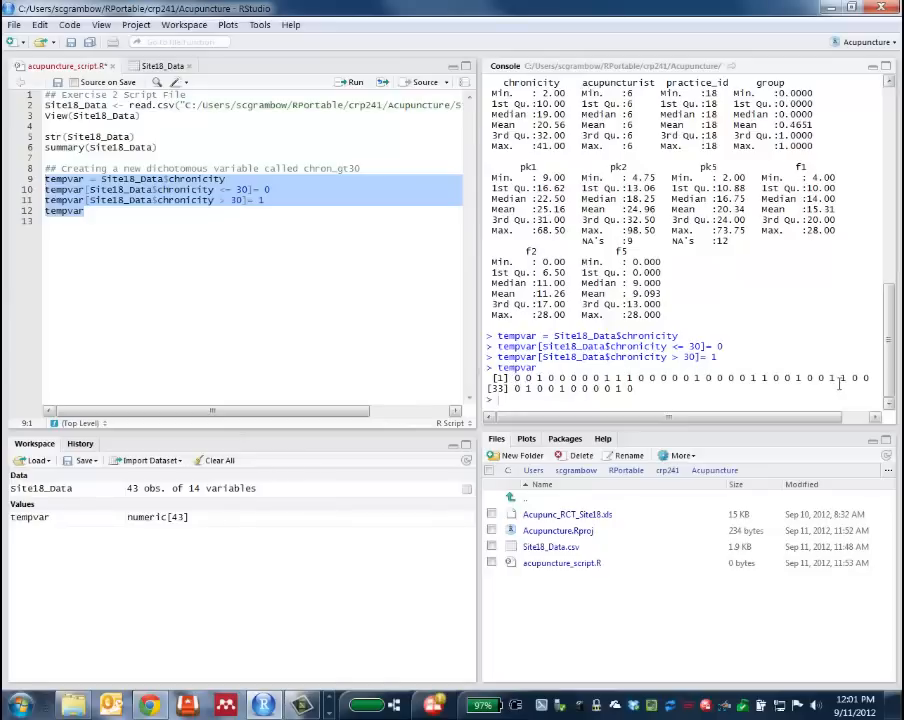
# Add Site18_Data$chron_gt30 = tempvar to the script below the line that prints tempvar.
pyautogui.click(108, 217)
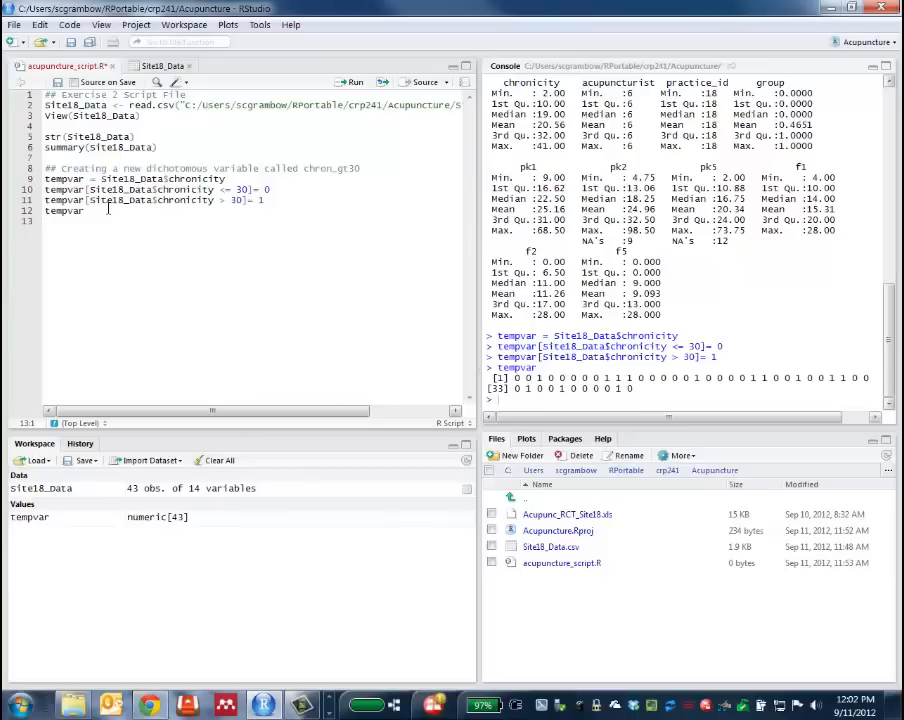
pyautogui.write('Site18_Data')
pyautogui.press('BackSpace')
pyautogui.write('$chron_gt30 = t')
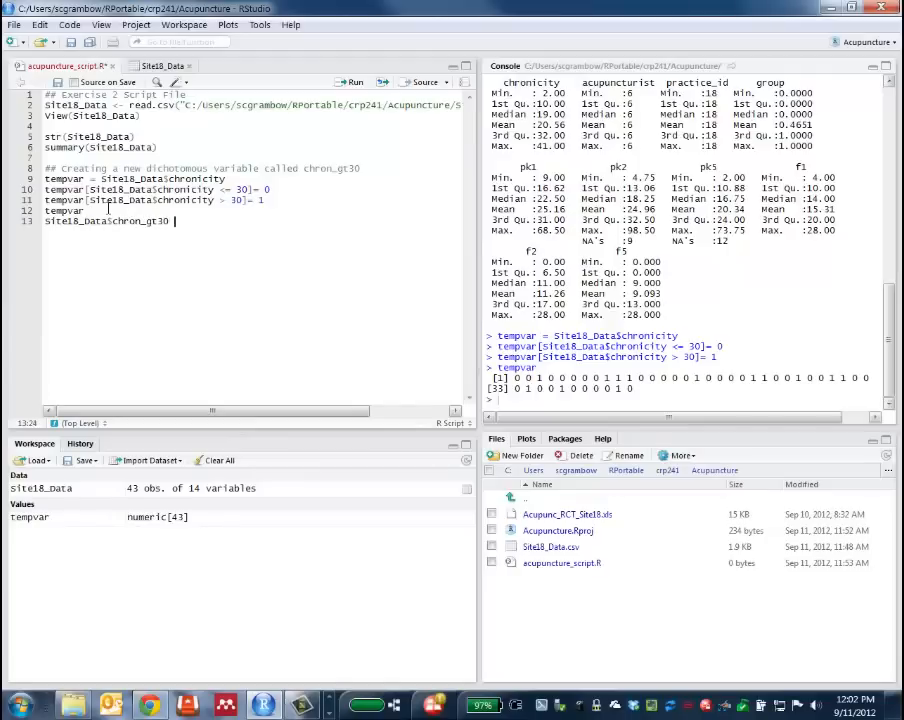
pyautogui.write('empvar')
pyautogui.press('Return')
# Add View(Site18_Data) as the last line of the script.
pyautogui.write('View(')
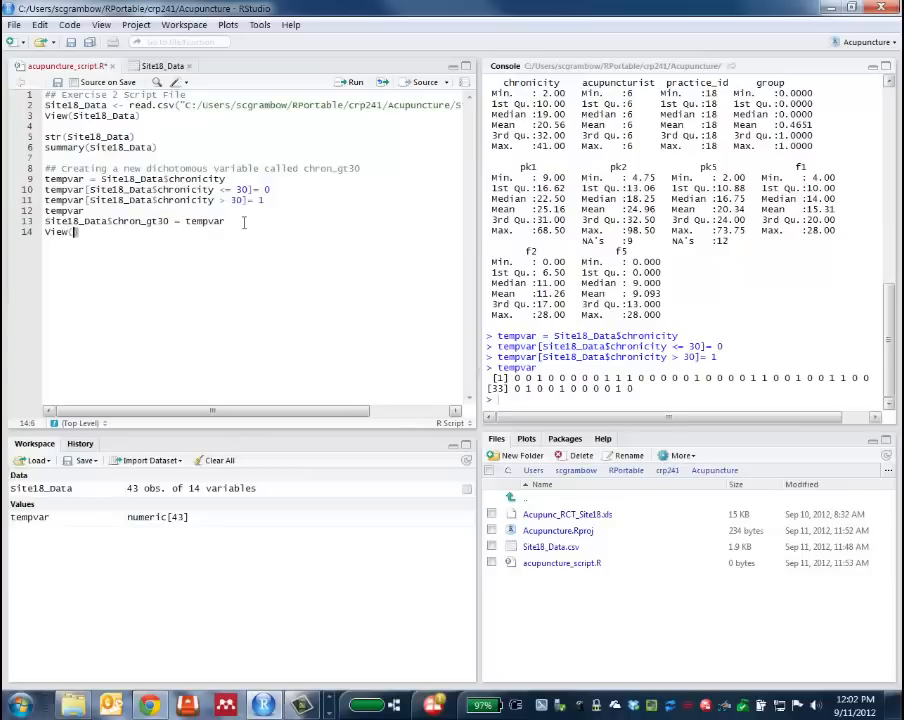
pyautogui.write('Site18_data')
pyautogui.press('BackSpace')
pyautogui.press('BackSpace')
pyautogui.press('BackSpace')
pyautogui.press('BackSpace')
pyautogui.write('Data')
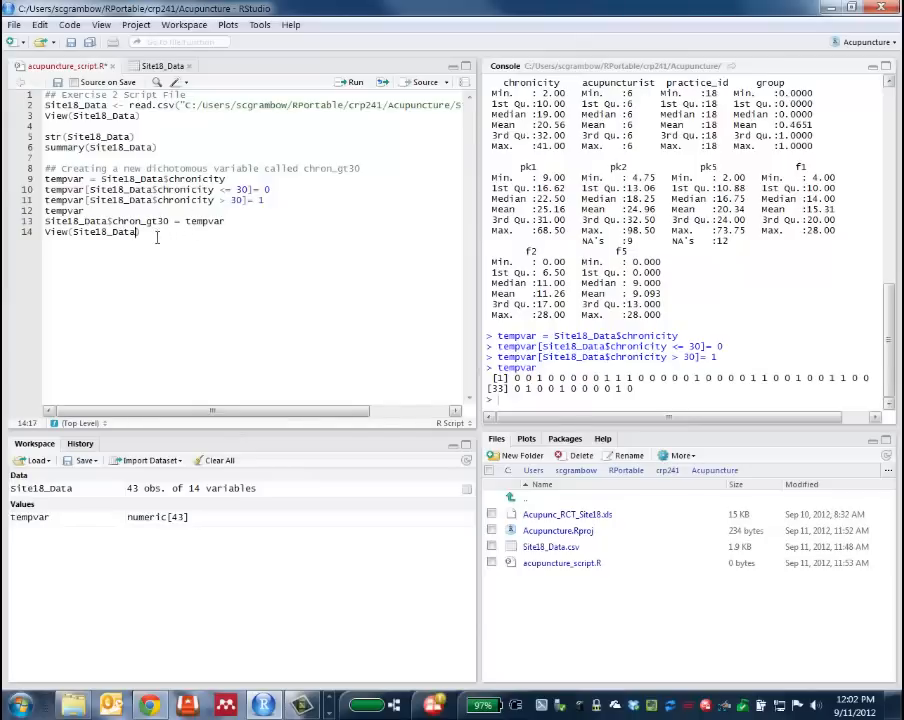
# Run the chron_gt30 assignment and the final View line, and compare the chron_gt30 column with chronicity in the data table.
pyautogui.moveTo(140, 231); pyautogui.dragTo(45, 221)
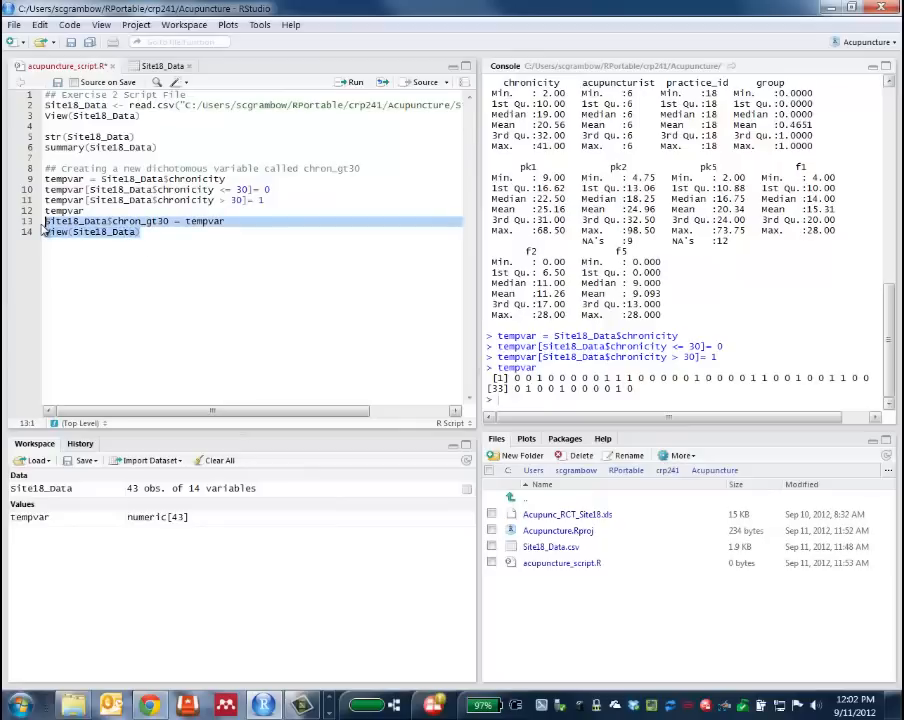
pyautogui.click(349, 85)
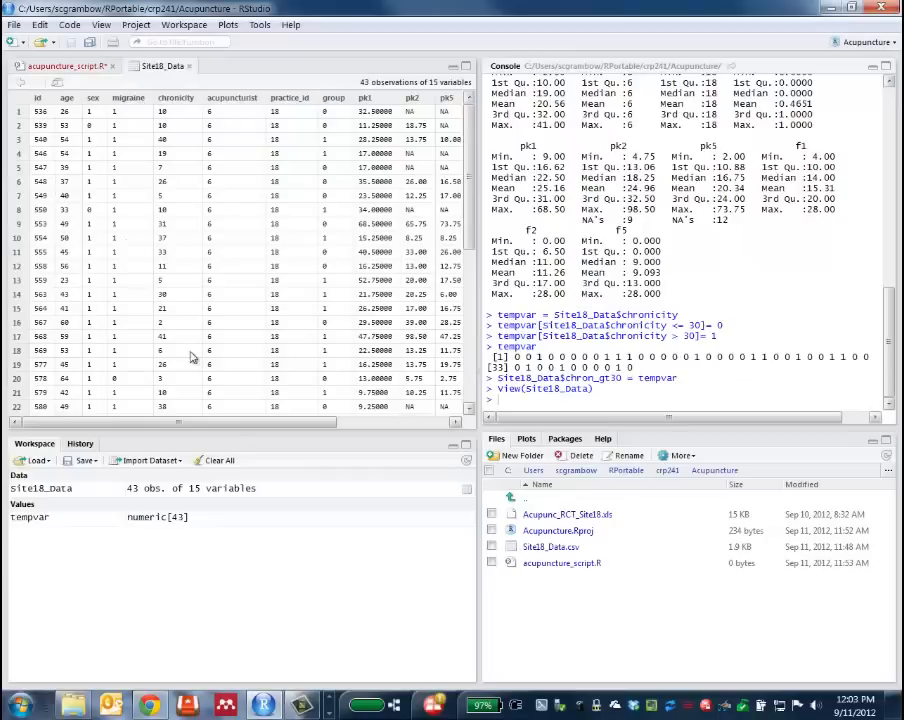
pyautogui.moveTo(146, 422); pyautogui.dragTo(280, 421)
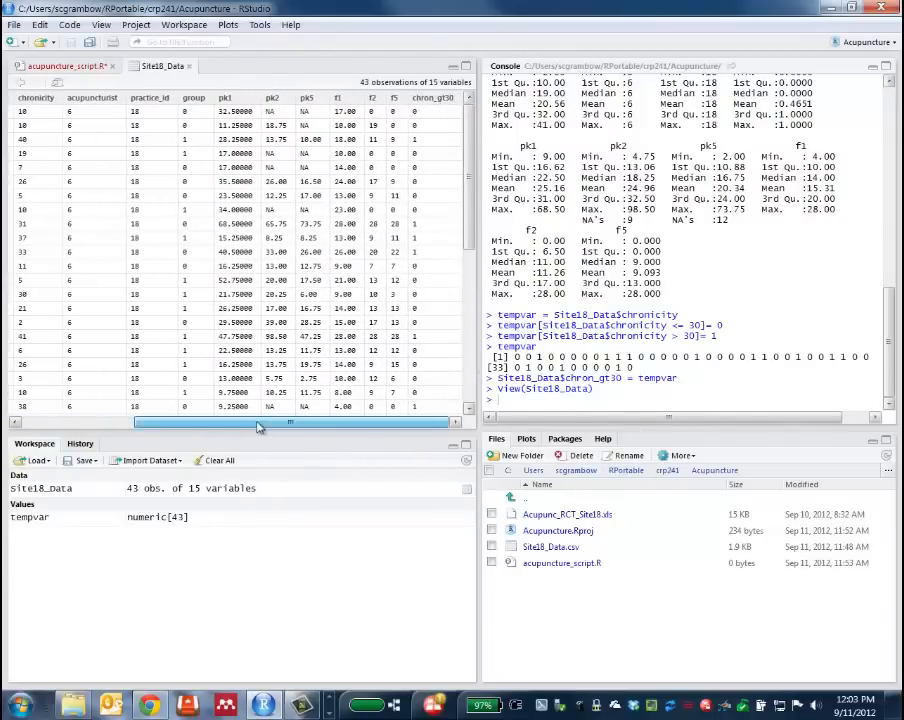
pyautogui.moveTo(258, 427)
pyautogui.mouseDown()
pyautogui.moveTo(247, 427)
pyautogui.moveTo(264, 425)
pyautogui.mouseUp()
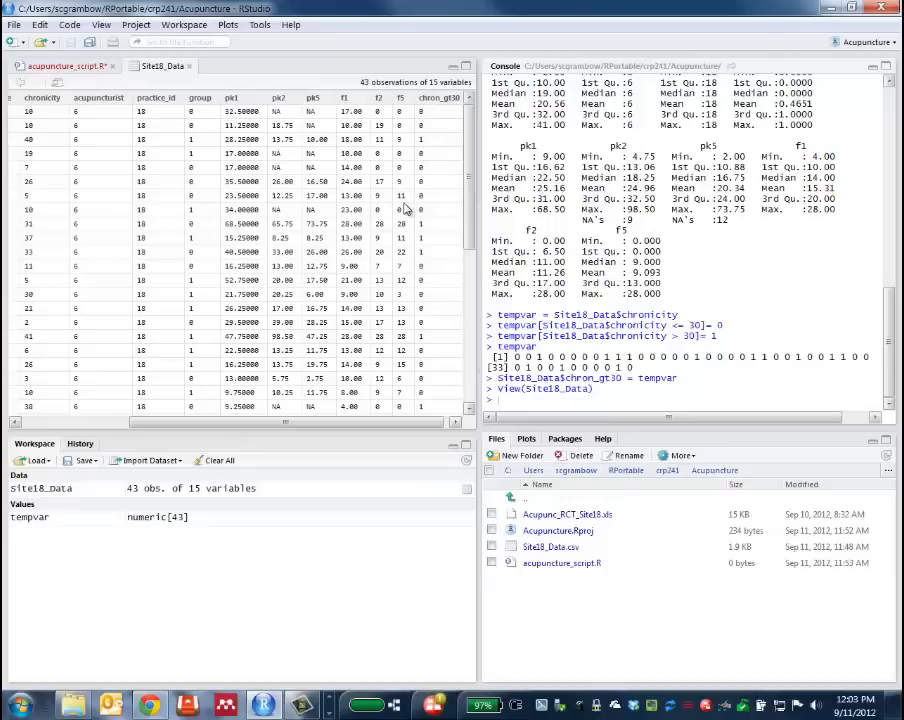
pyautogui.click(57, 424)
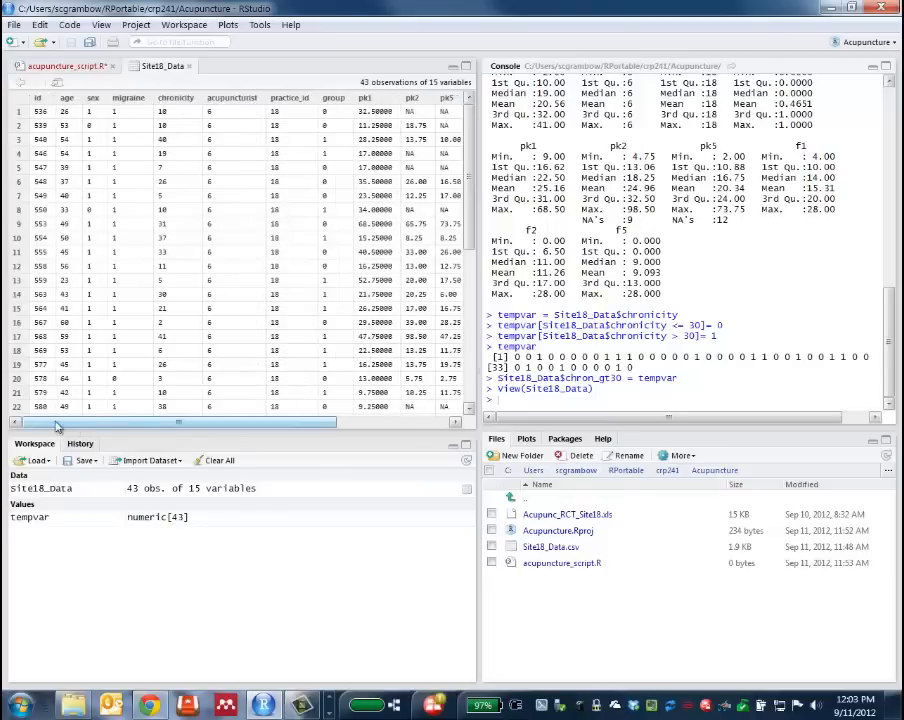
# Return to acupuncture_script.R and save it.
pyautogui.click(65, 67)
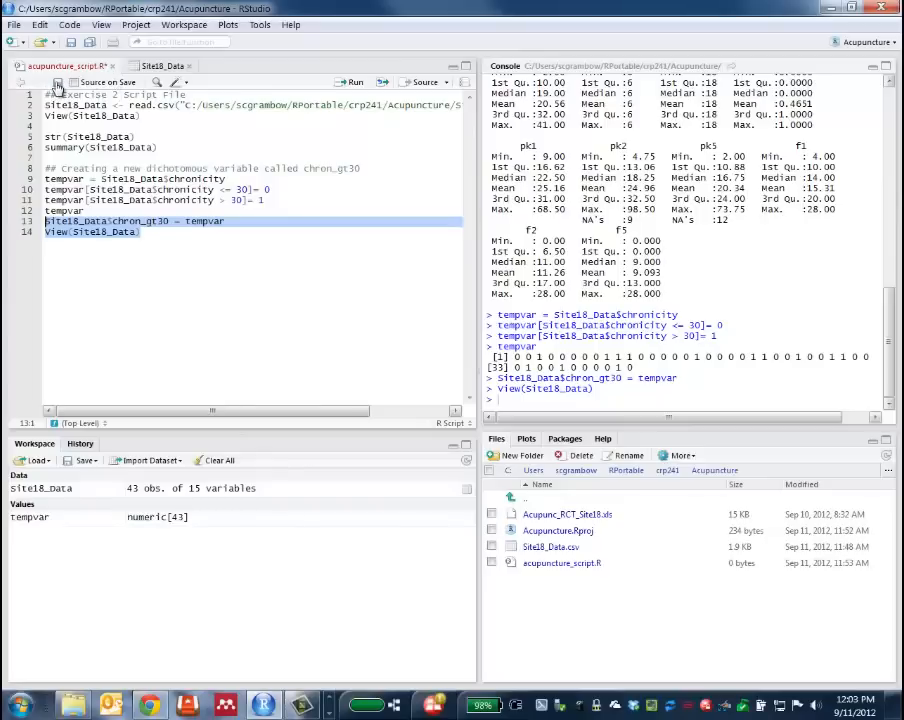
pyautogui.click(57, 86)
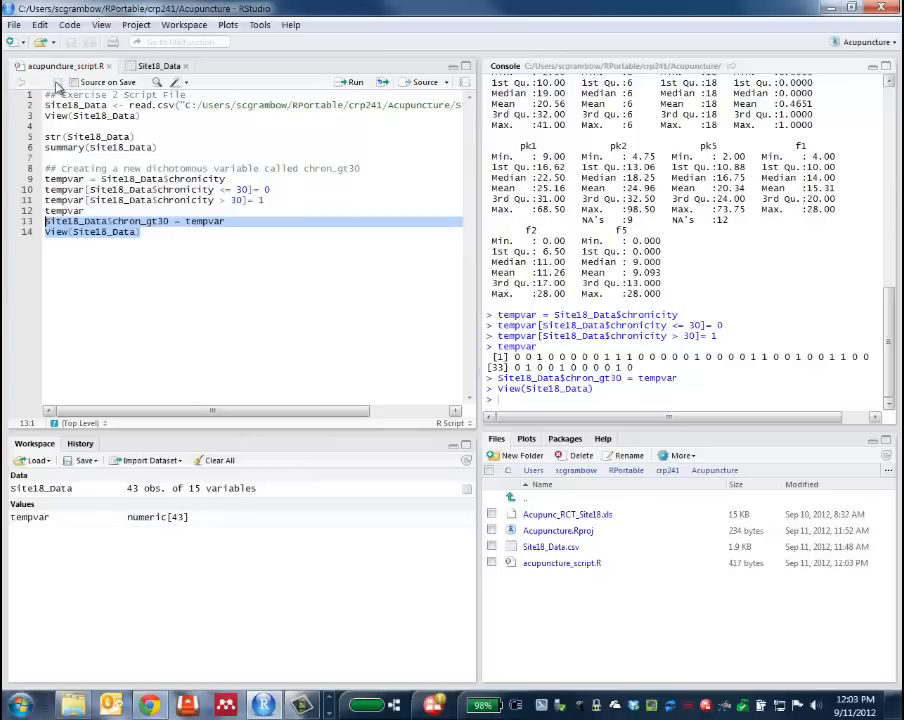
# Add the comment "## Add variable as Factor" at the end of the script, separated from the code above by a blank line.
pyautogui.click(163, 237)
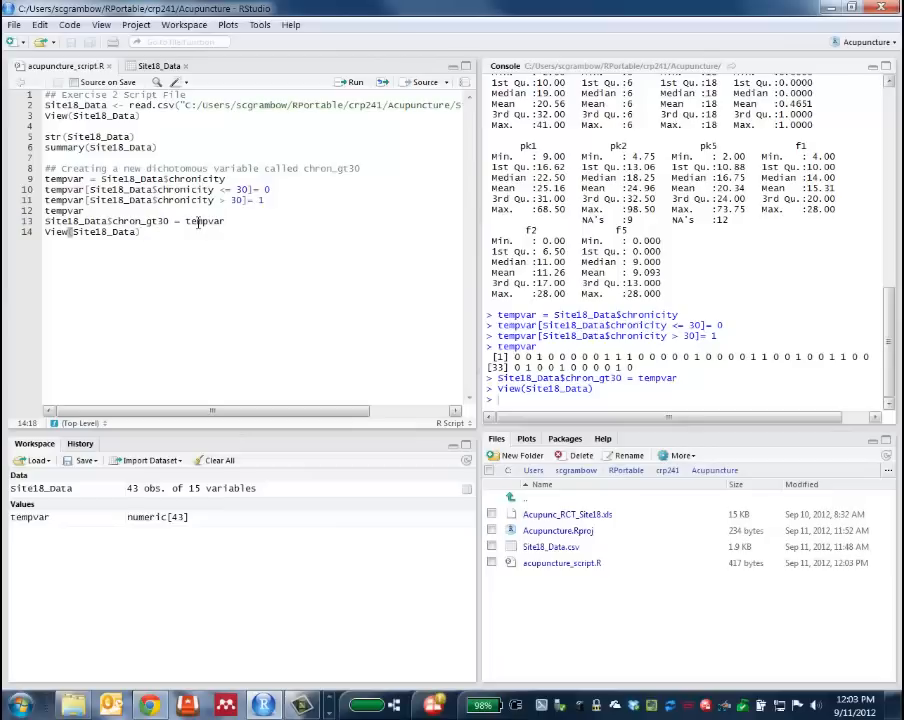
pyautogui.press('Return')
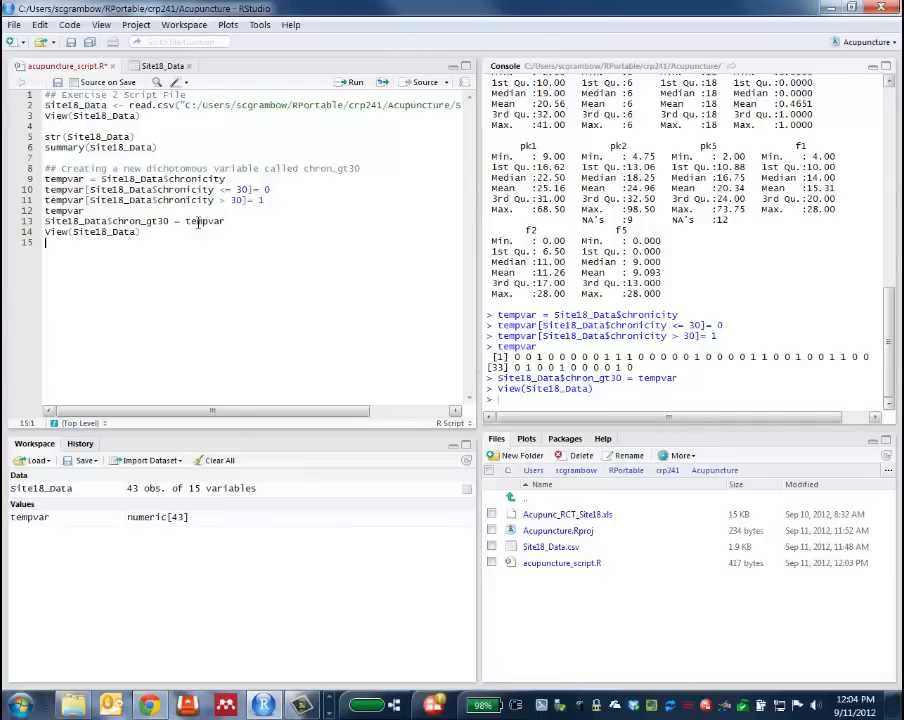
pyautogui.write('s')
pyautogui.press('BackSpace')
pyautogui.press('Return')
pyautogui.write('## Add variabl')
pyautogui.write('e as Factor')
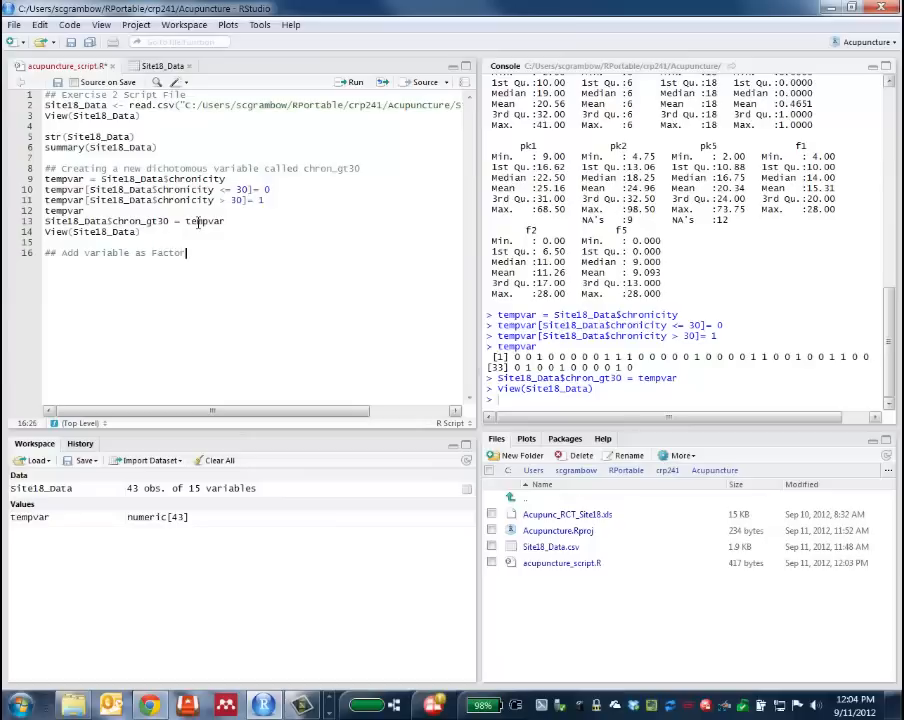
# Add the line Site18_Data$chron_gt30Fact = as.factor(tempvar) below the factor comment.
pyautogui.press('Return')
pyautogui.write('Site18_Data')
pyautogui.write('$chron')
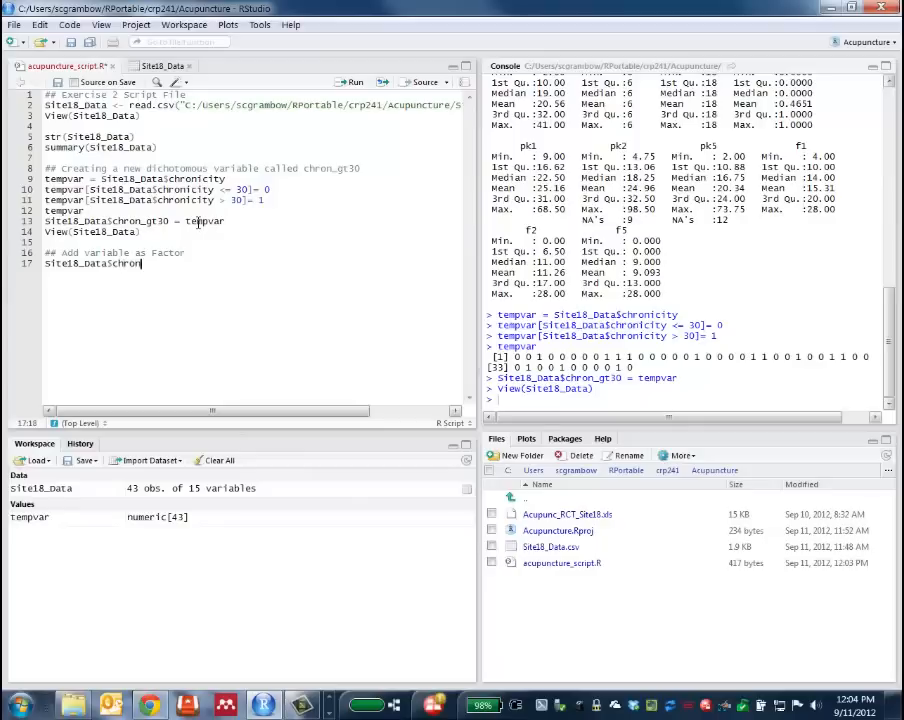
pyautogui.write('_gt30Fact')
pyautogui.write(' < ')
pyautogui.write('as.fac')
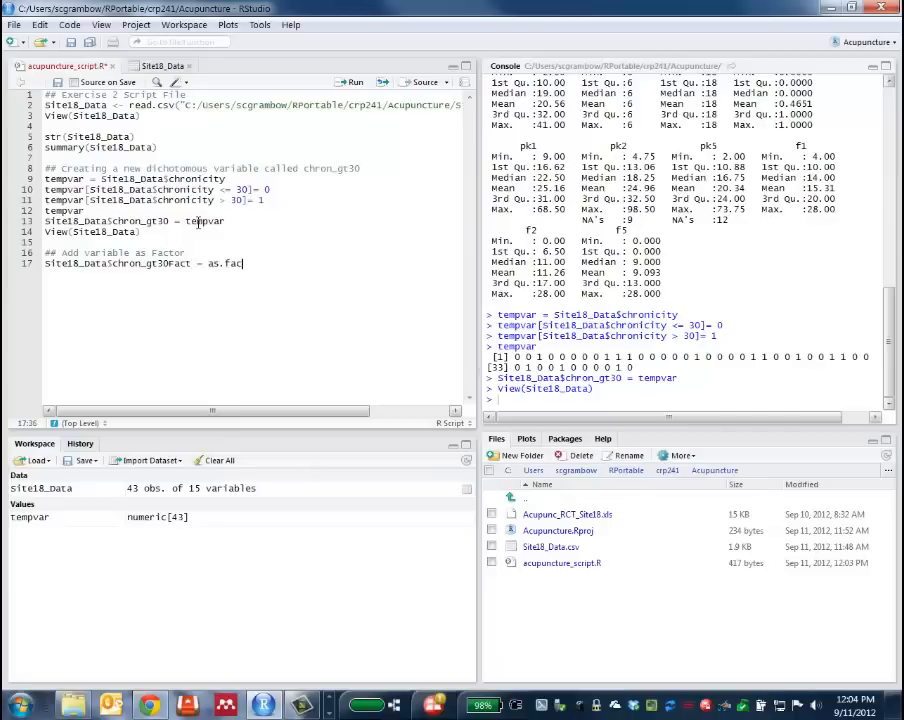
pyautogui.write('tor(tempvar')
pyautogui.write(')')
# Add View(Site18_Data) below the chron_gt30Fact assignment.
pyautogui.press('Return')
pyautogui.write('View(Site18')
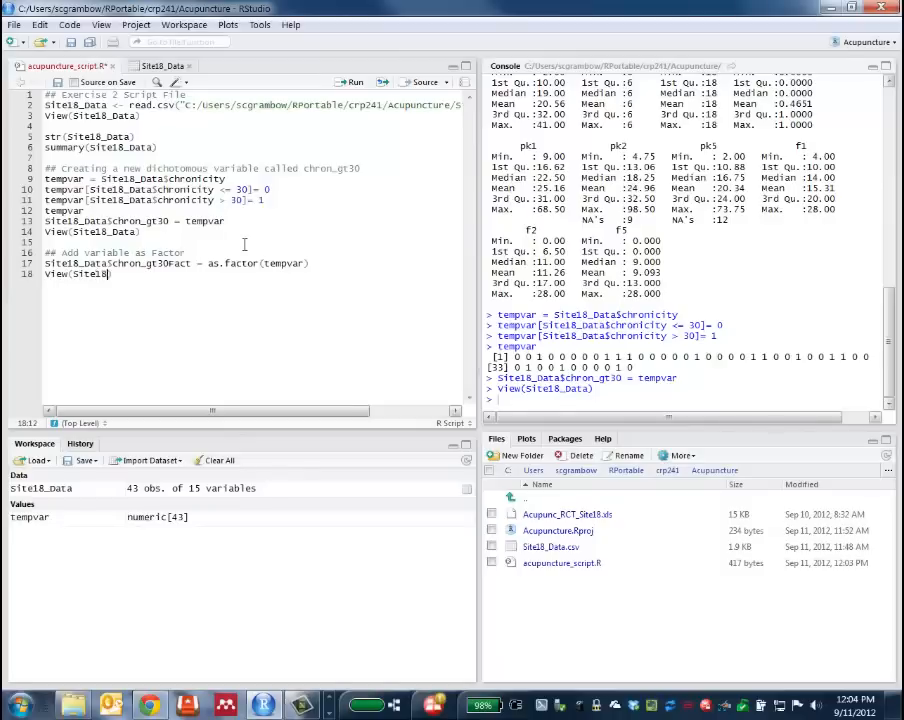
pyautogui.write('_data')
pyautogui.press('BackSpace')
pyautogui.press('BackSpace')
pyautogui.press('BackSpace')
pyautogui.press('BackSpace')
pyautogui.write('Data')
# Run the chron_gt30Fact assignment with its View line, and examine the chron_gt30Fact column in the data table.
pyautogui.moveTo(142, 273); pyautogui.dragTo(44, 263)
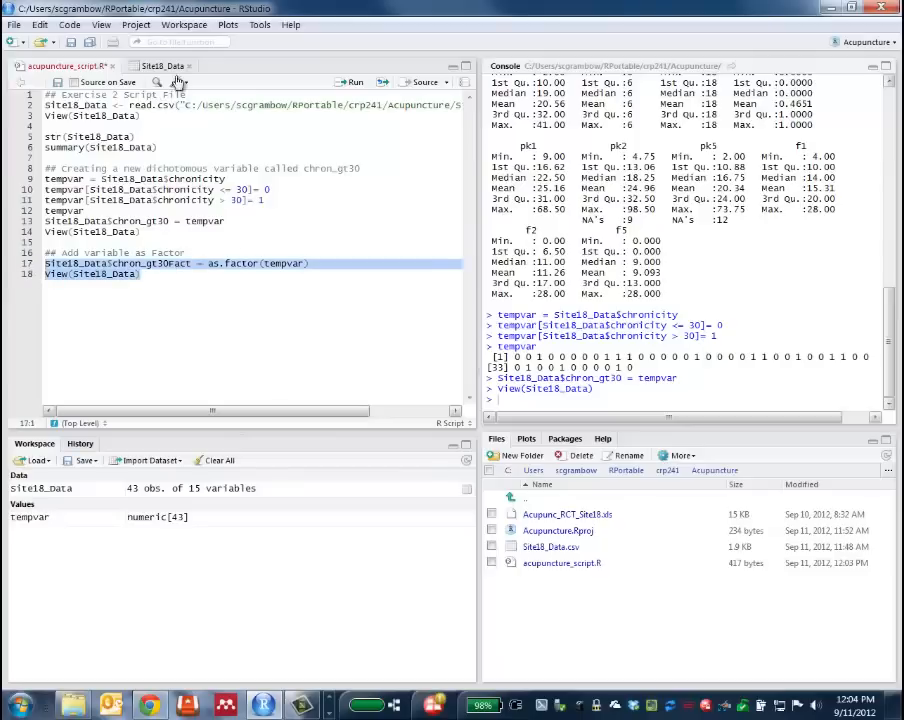
pyautogui.click(350, 82)
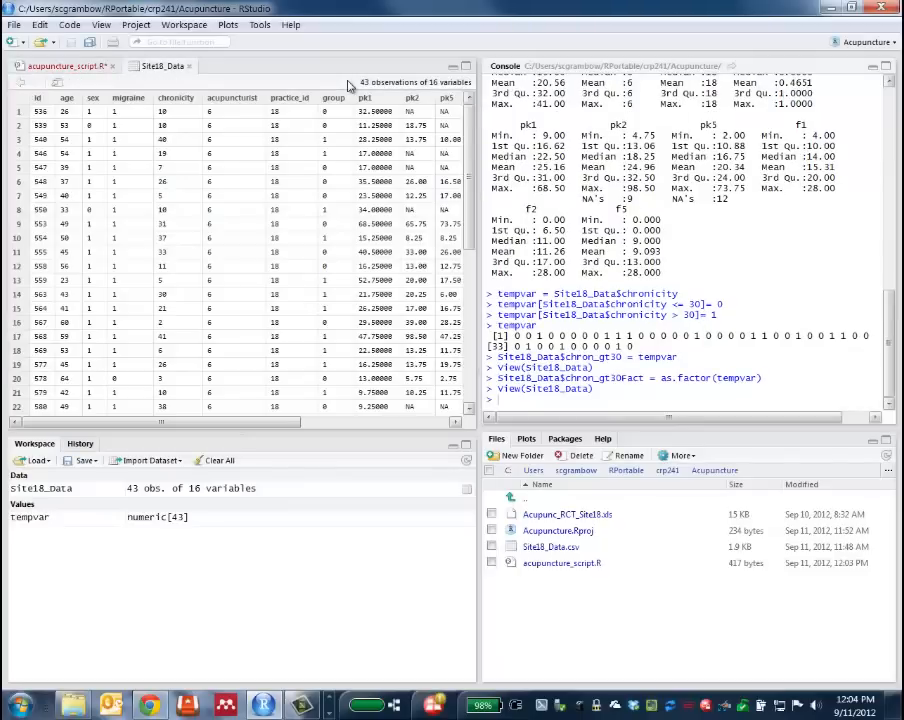
pyautogui.moveTo(200, 422); pyautogui.dragTo(425, 443)
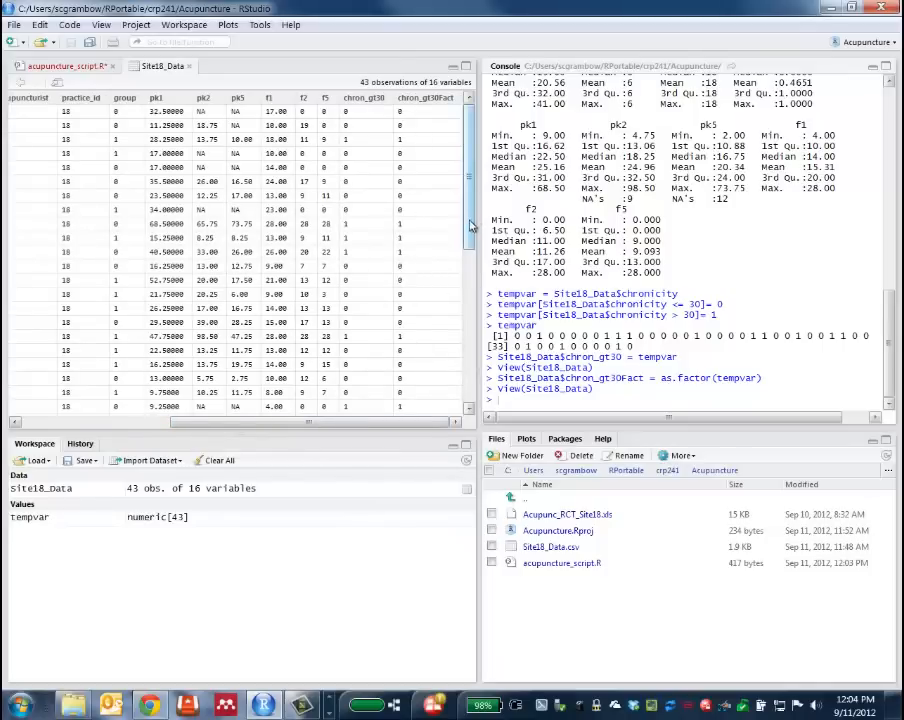
pyautogui.moveTo(469, 220); pyautogui.dragTo(480, 118)
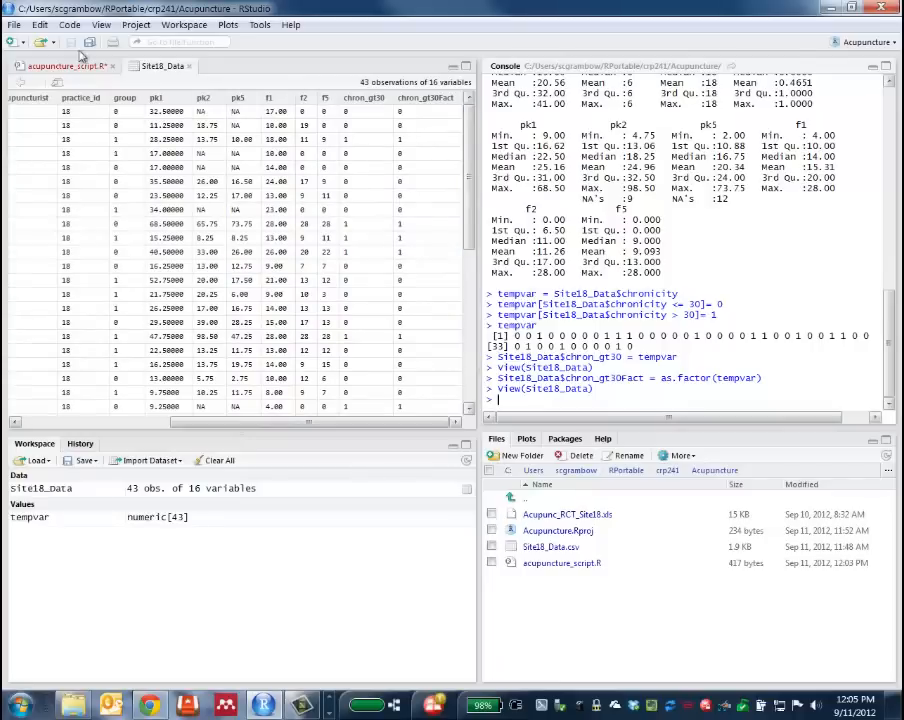
# Return to acupuncture_script.R and add summary(Site18_Data) at the end, after a blank line.
pyautogui.click(68, 66)
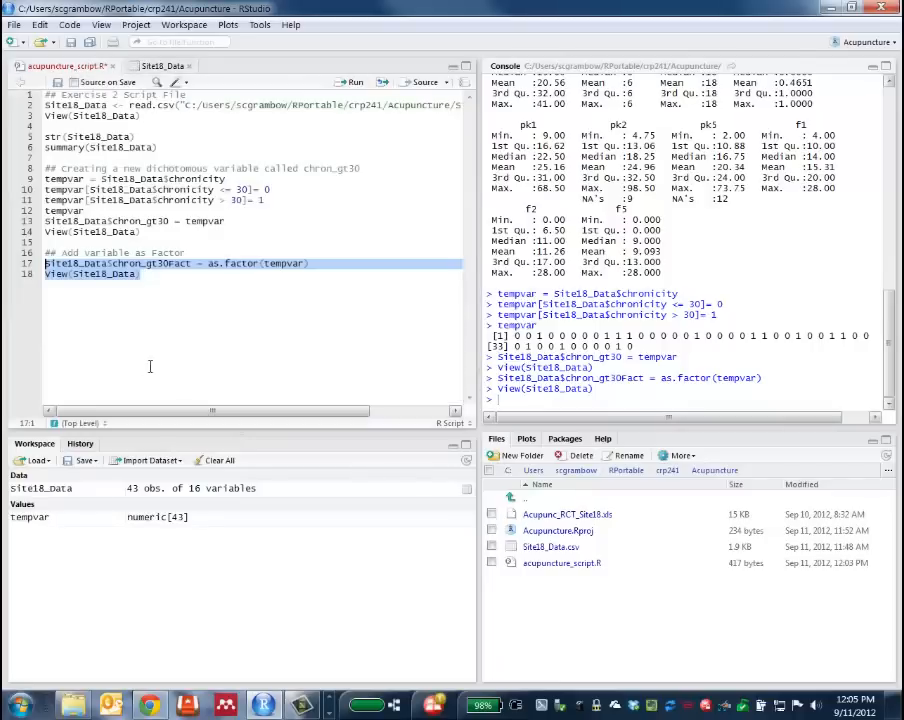
pyautogui.click(160, 278)
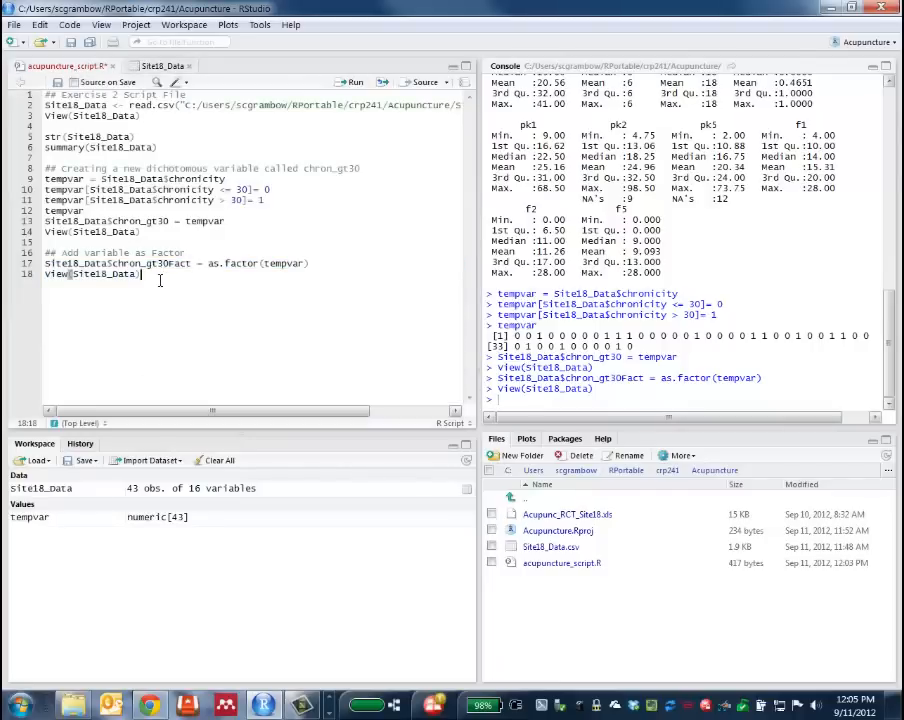
pyautogui.press('Return')
pyautogui.press('Return')
pyautogui.write('summary(')
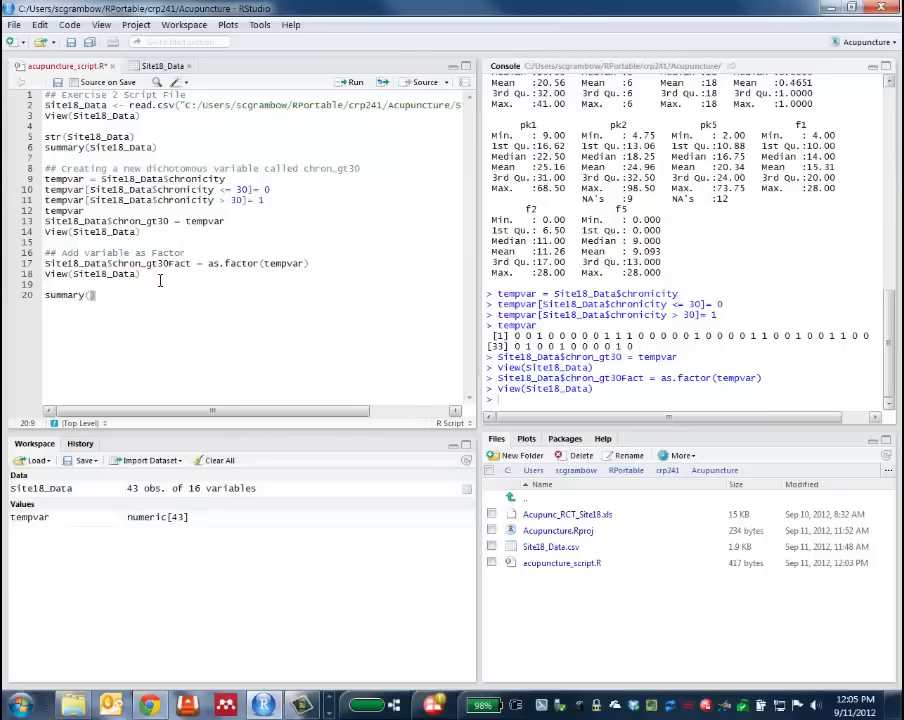
pyautogui.write('Site18_data')
# Run the final summary(Site18_Data) line and compare the chron_gt30 mean with the chron_gt30Fact level counts in the console.
pyautogui.moveTo(174, 296); pyautogui.dragTo(44, 295)
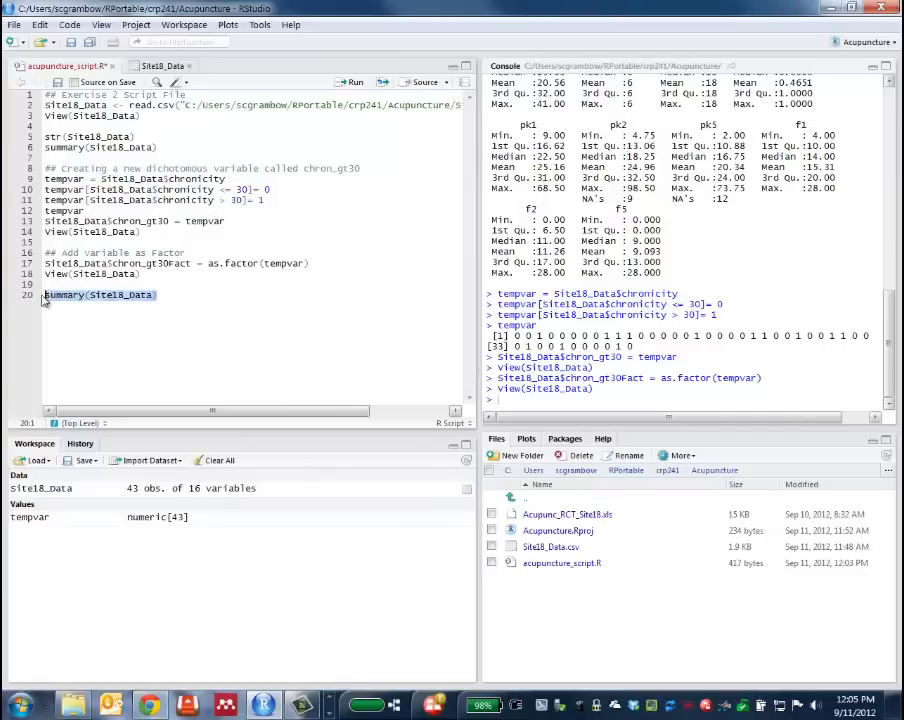
pyautogui.click(350, 82)
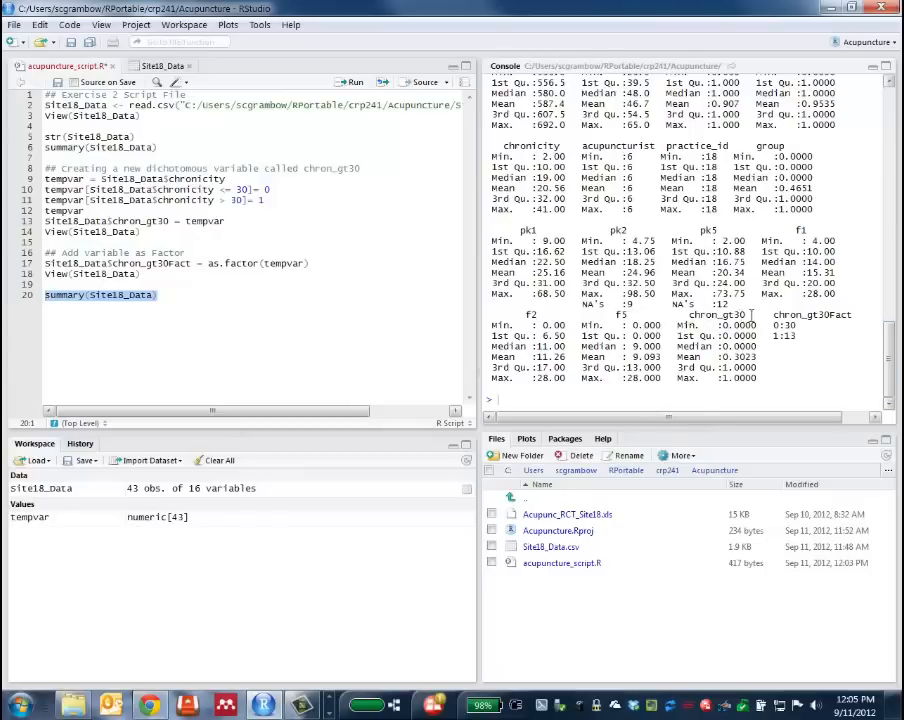
pyautogui.moveTo(750, 315); pyautogui.dragTo(684, 316)
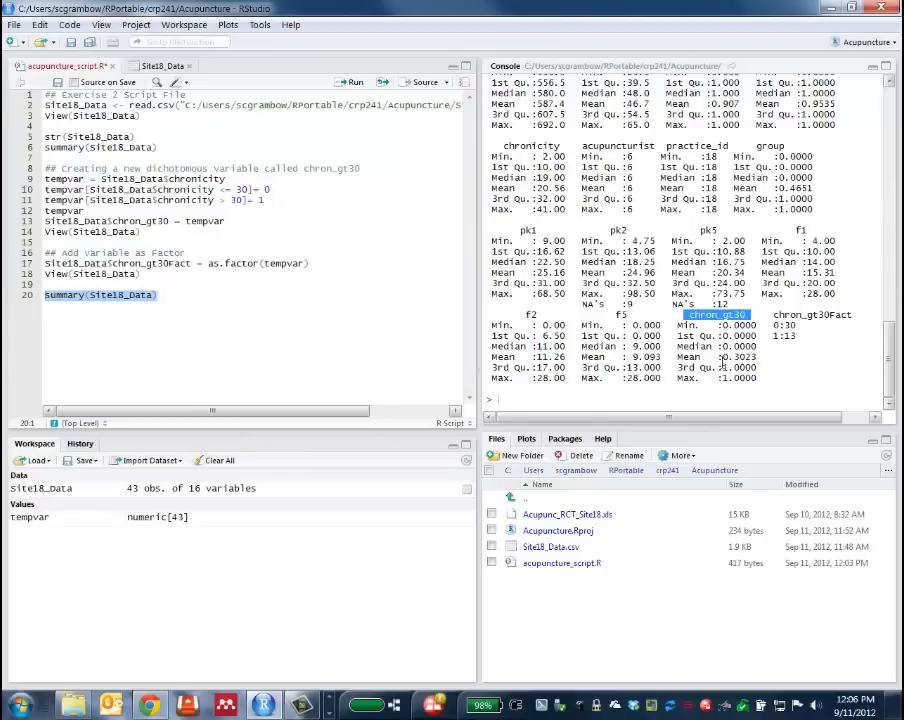
pyautogui.moveTo(757, 357); pyautogui.dragTo(678, 357)
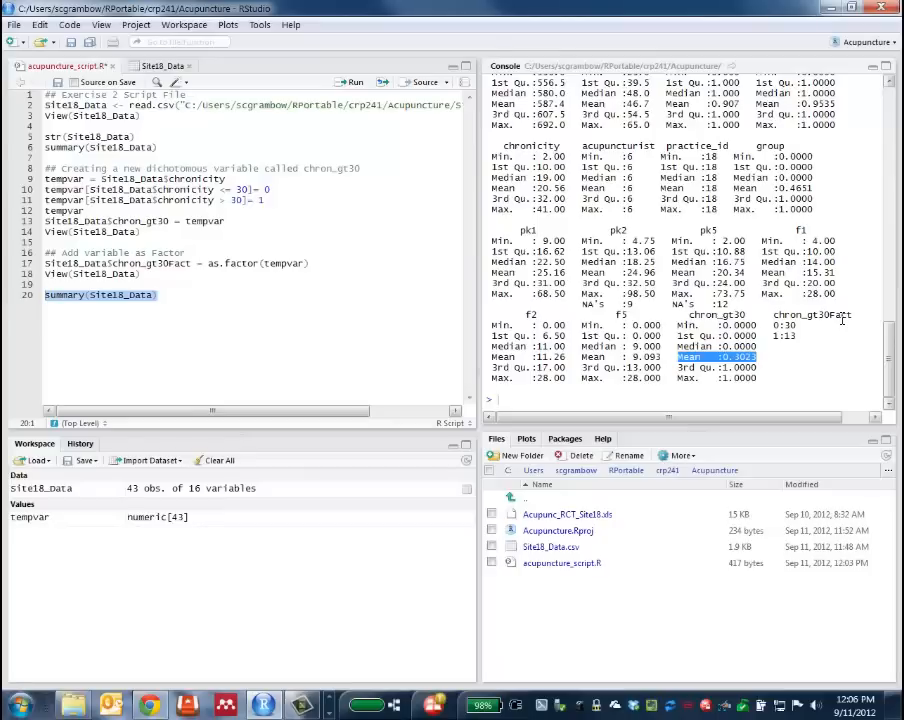
pyautogui.doubleClick(790, 326)
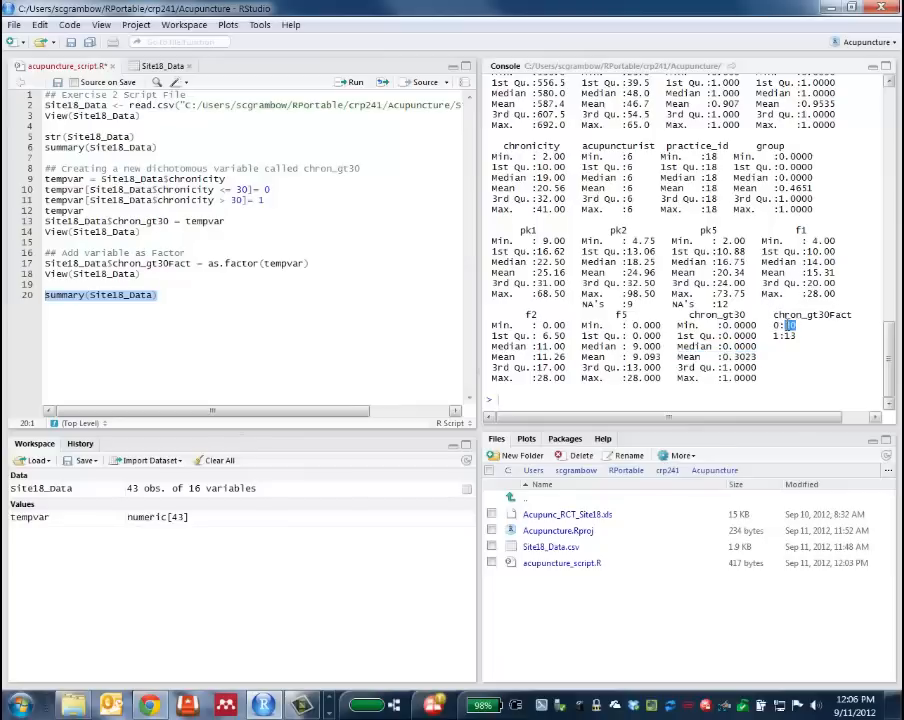
pyautogui.moveTo(795, 326); pyautogui.dragTo(777, 326)
pyautogui.doubleClick(776, 325)
pyautogui.doubleClick(776, 336)
# Check the as.factor call in the chron_gt30Fact line and save acupuncture_script.R.
pyautogui.moveTo(207, 263); pyautogui.dragTo(260, 263)
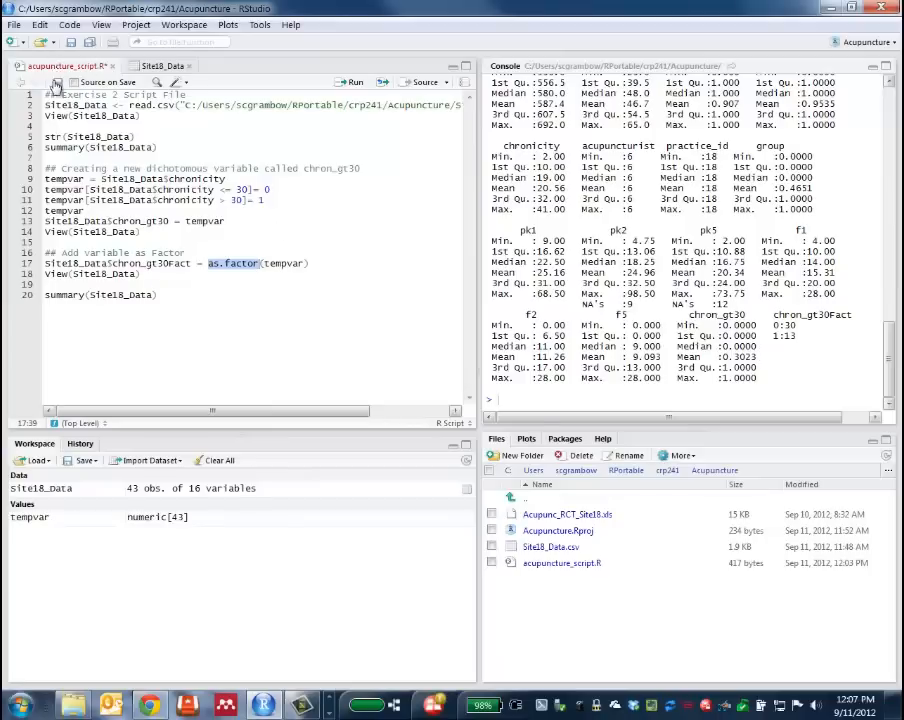
pyautogui.hotkey('ctrl', 's')
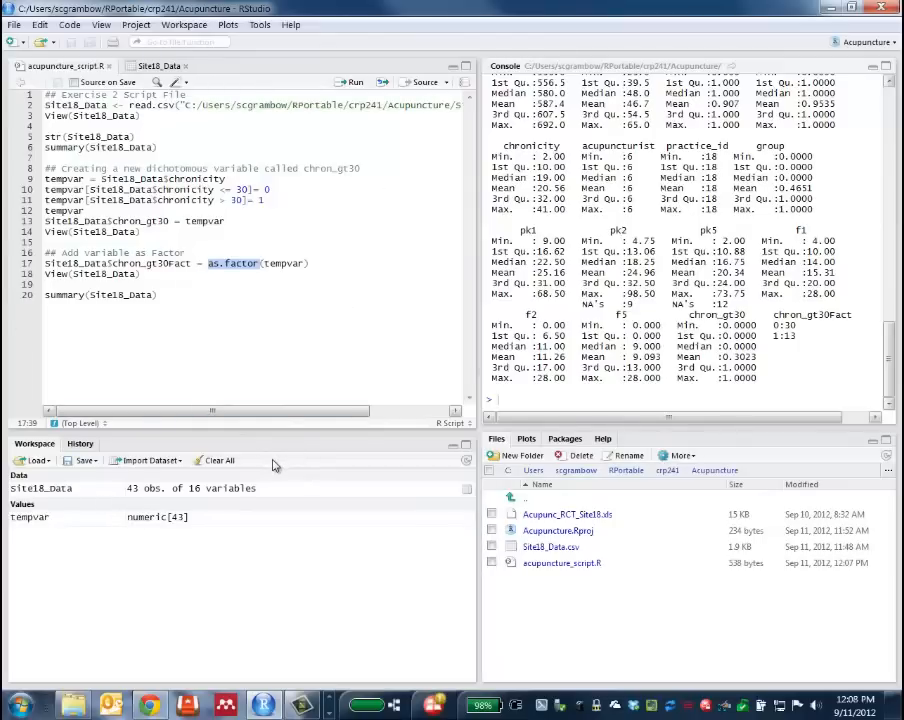
# Review the script against the Site18_Data table, and redisplay the table from the workspace object.
pyautogui.click(158, 66)
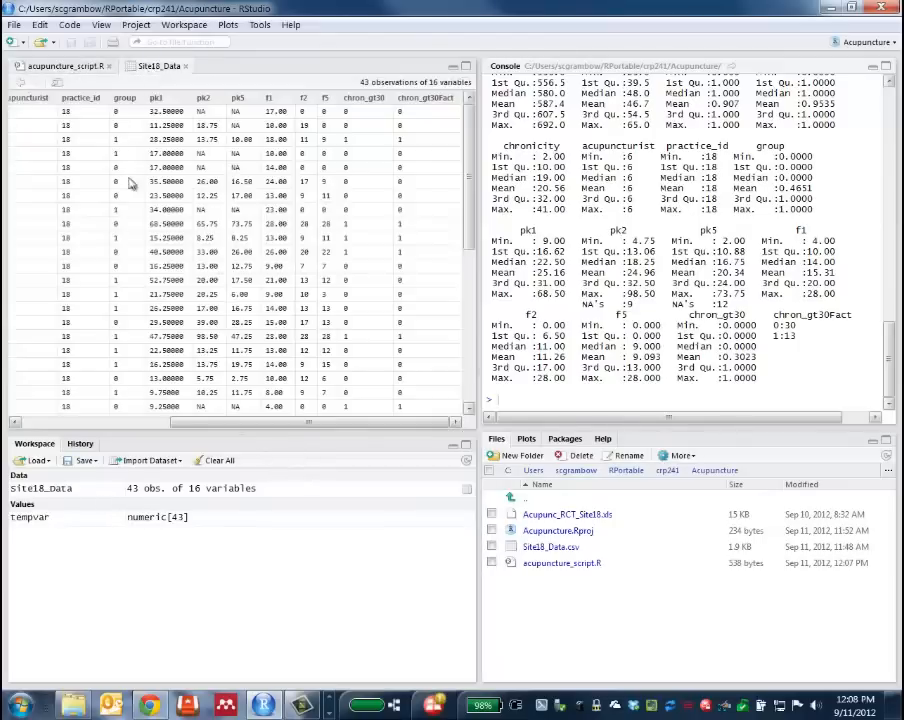
pyautogui.click(58, 66)
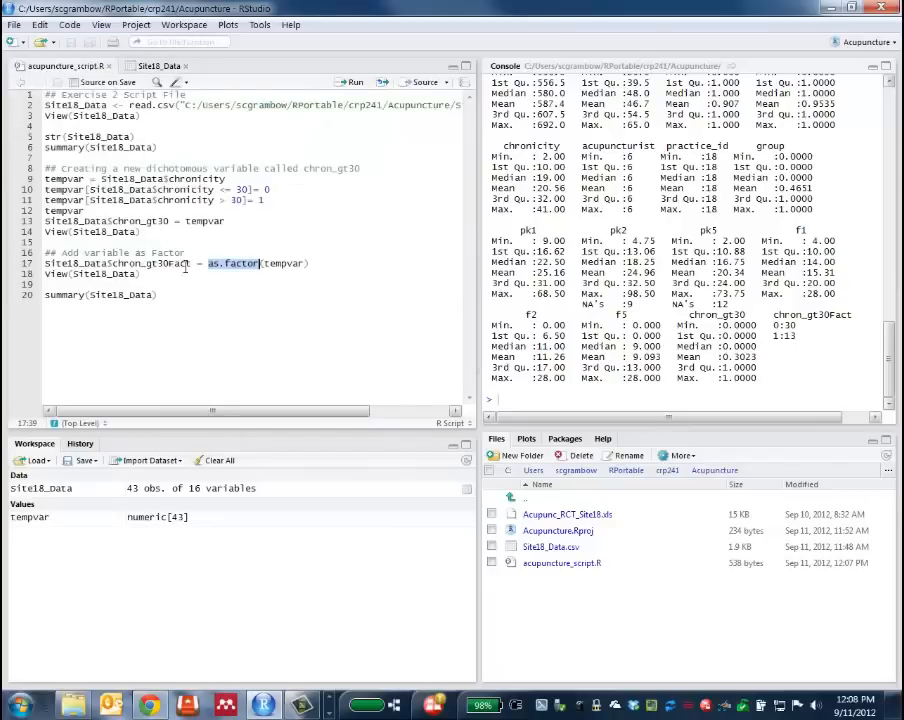
pyautogui.click(158, 67)
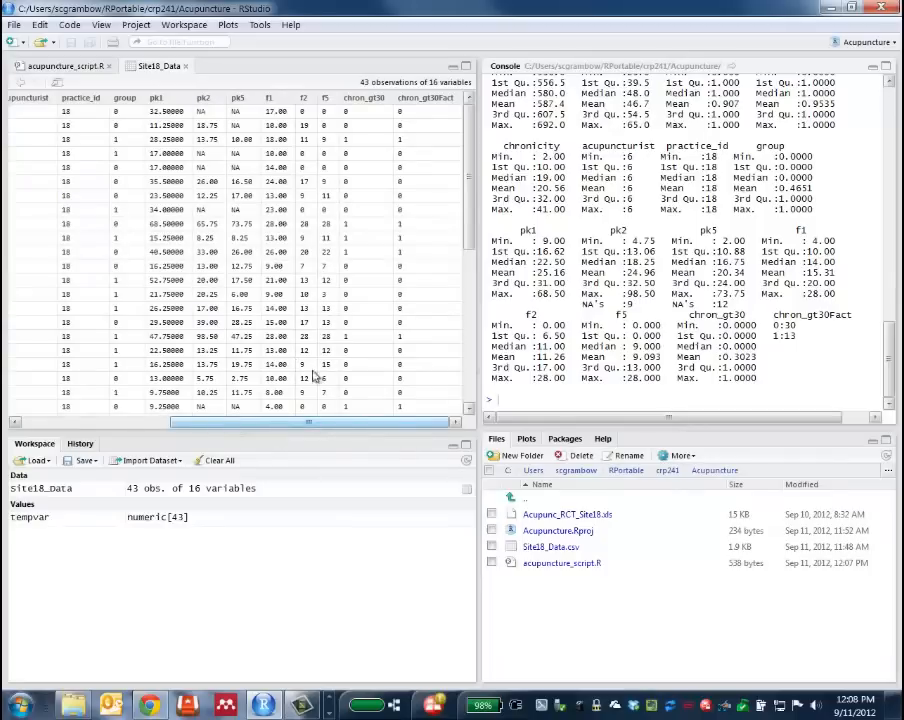
pyautogui.click(44, 491)
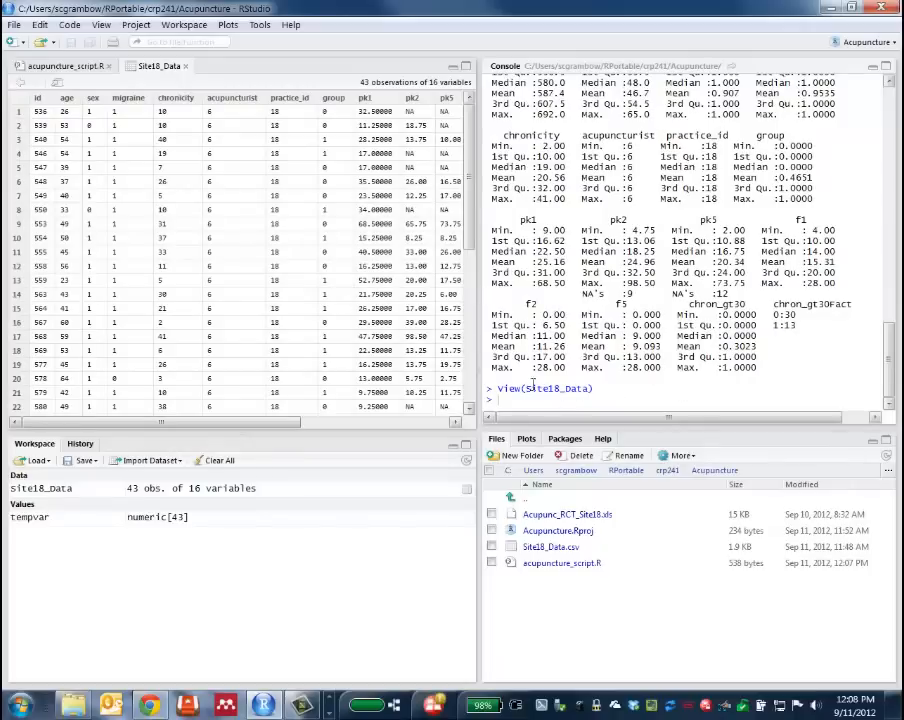
pyautogui.moveTo(280, 424); pyautogui.dragTo(249, 432)
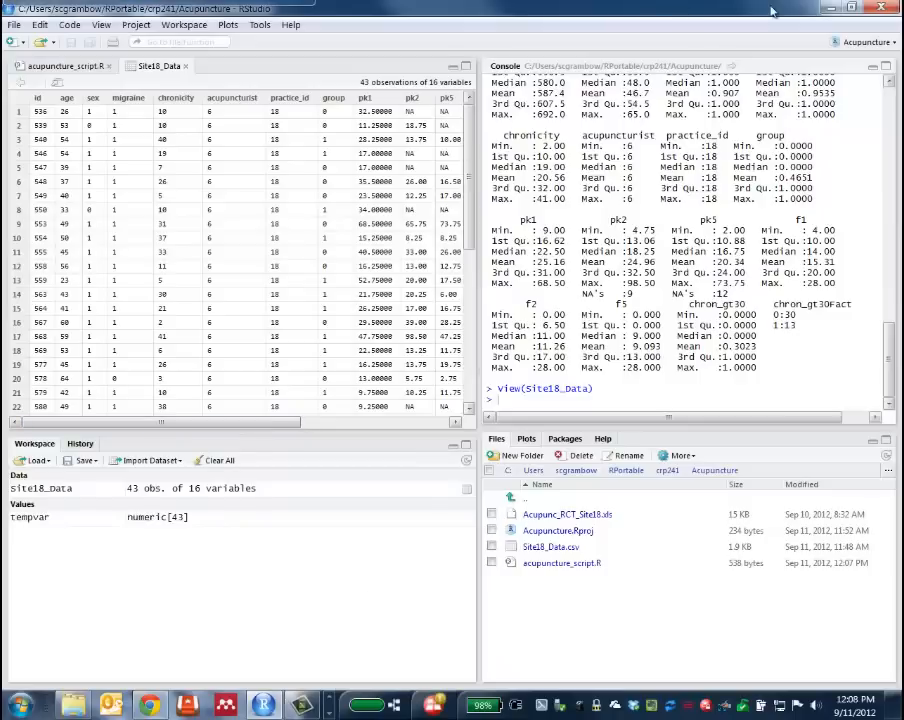
# Quit RStudio and relaunch it with the Acupuncture project.
pyautogui.click(885, 8)
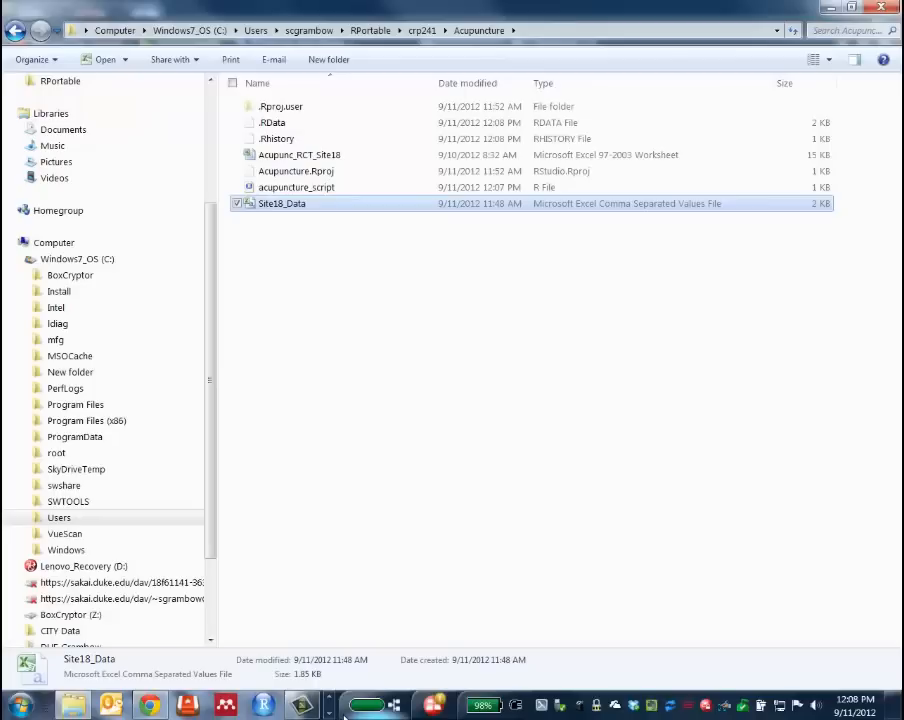
pyautogui.click(265, 706)
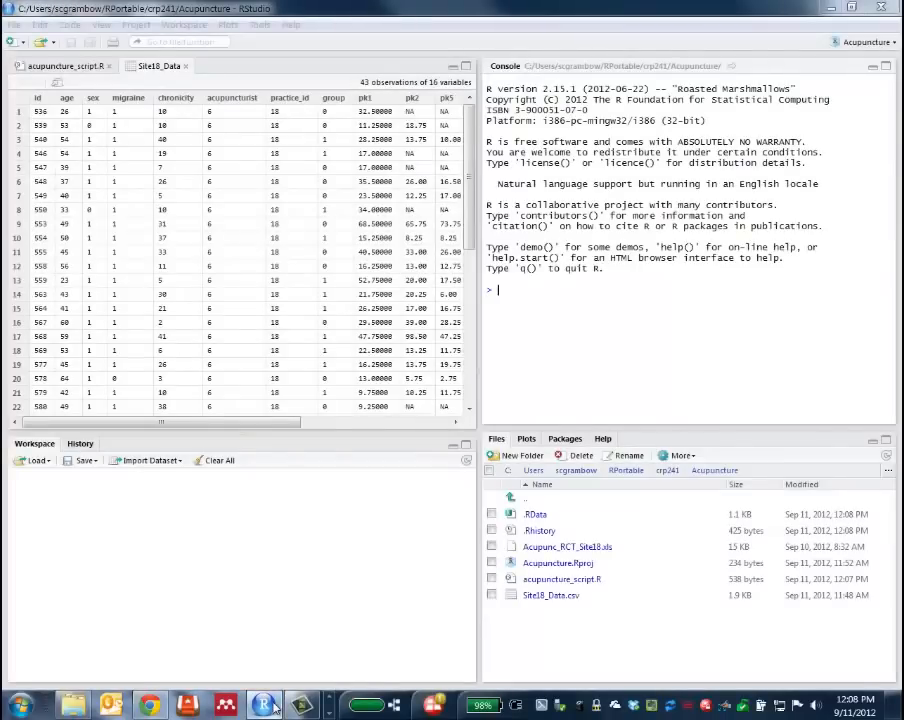
# Check the general options for restoring the most recently opened project at startup, and leave them unchanged.
pyautogui.click(259, 24)
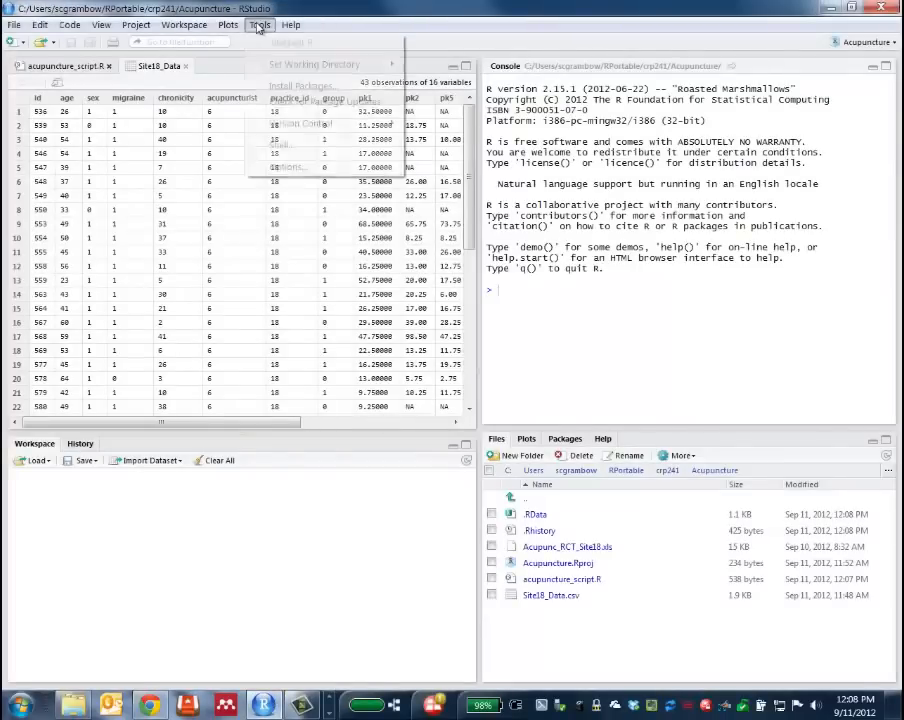
pyautogui.click(283, 167)
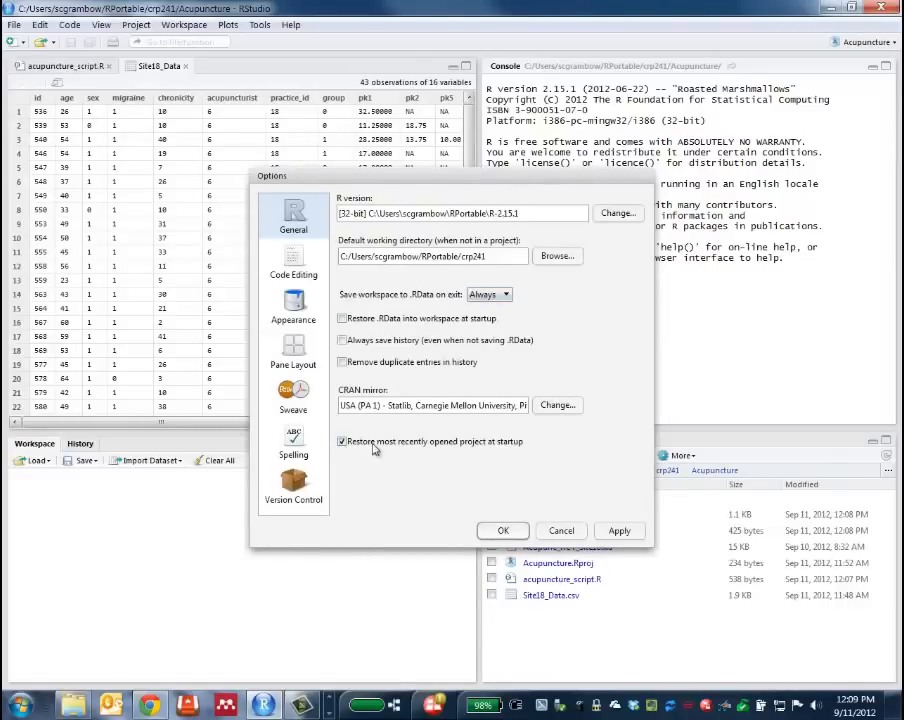
pyautogui.click(553, 529)
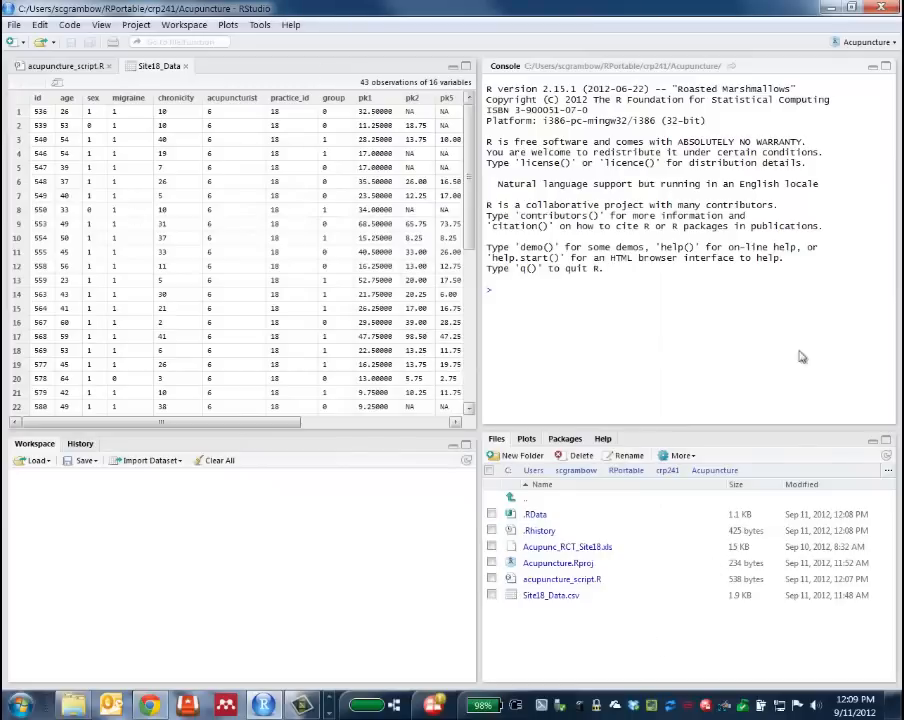
# Inspect the reopened acupuncture_script.R and the Site18_Data table in the restored project.
pyautogui.click(48, 65)
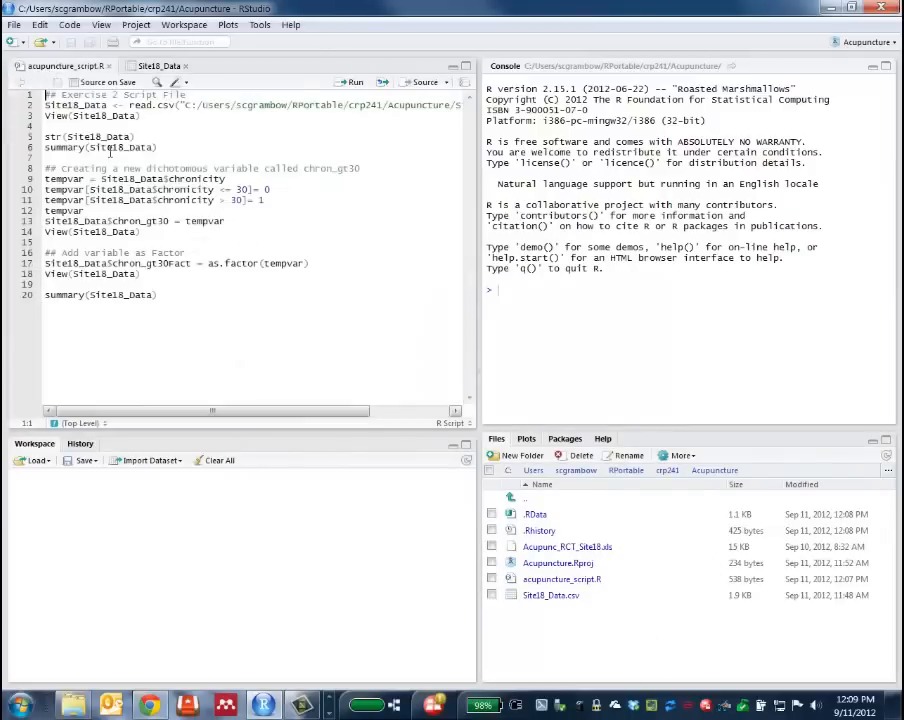
pyautogui.click(157, 66)
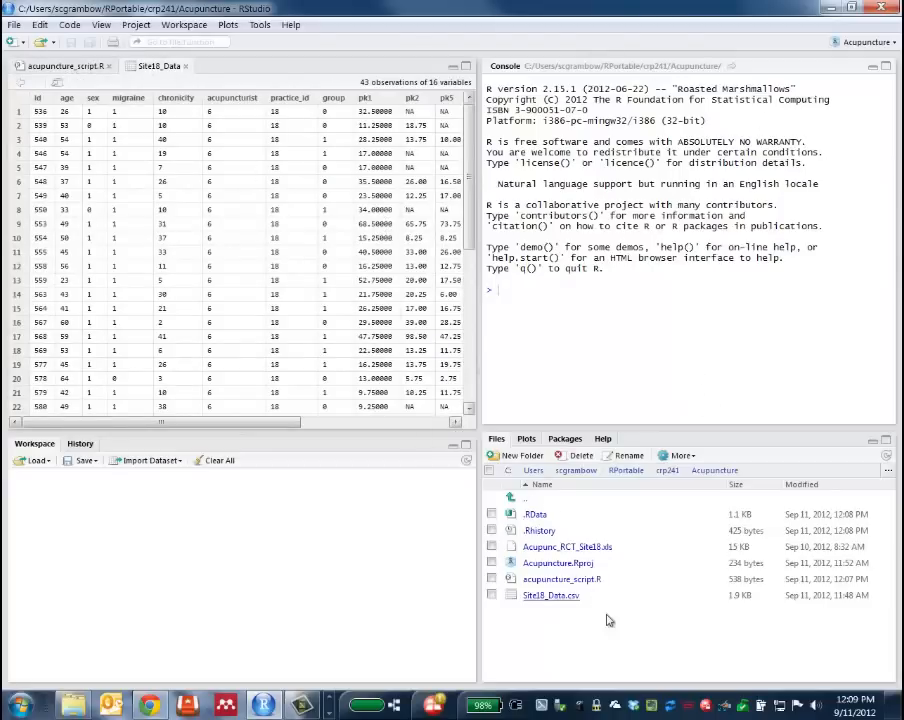
pyautogui.click(62, 67)
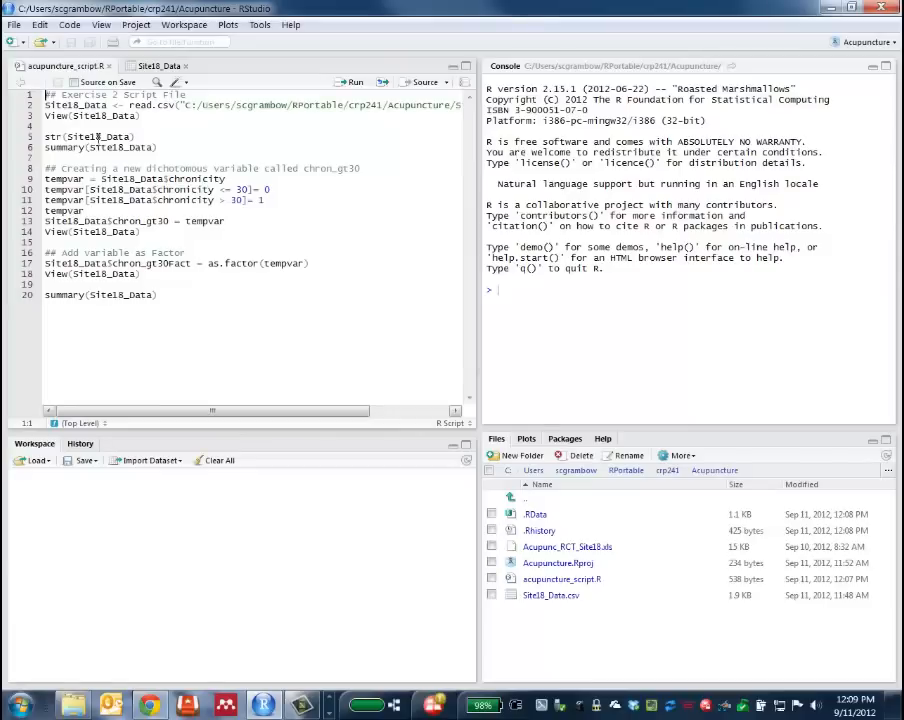
# Close the Acupuncture project.
pyautogui.click(864, 43)
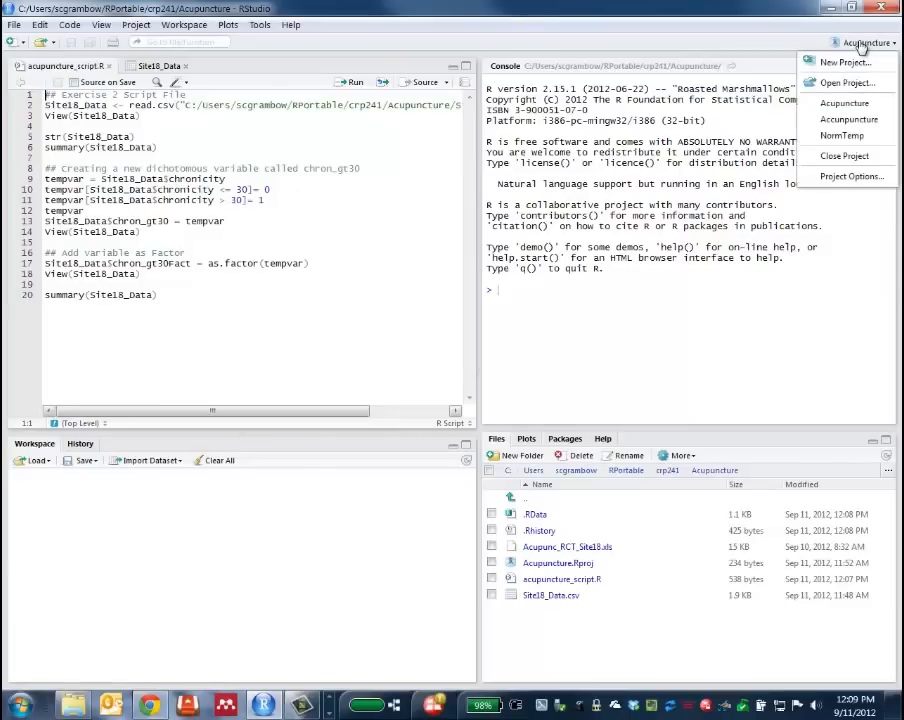
pyautogui.click(844, 156)
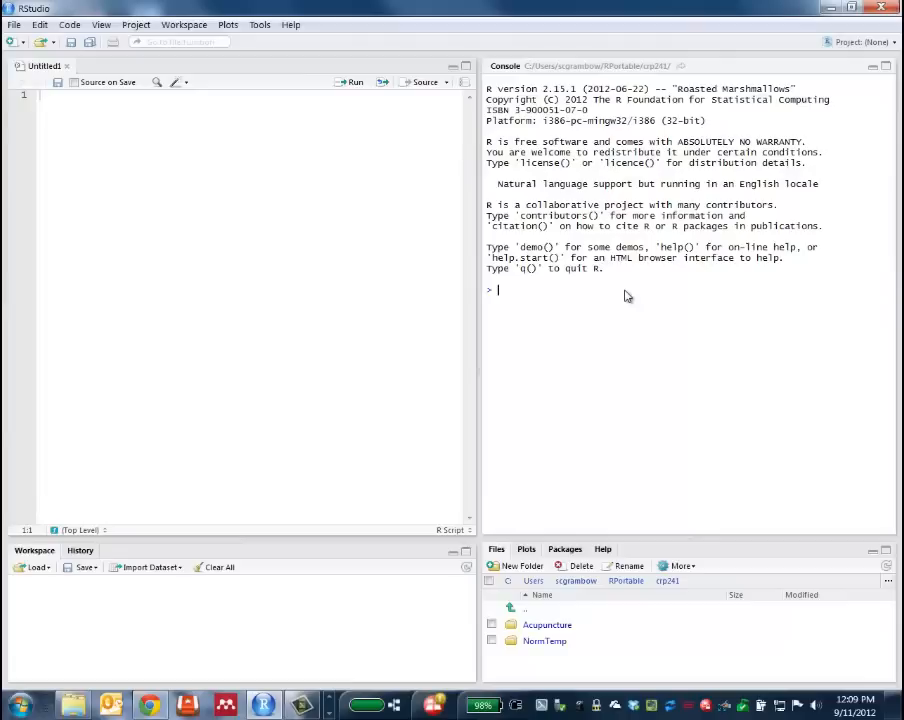
# Reopen the Acupuncture project from the list of recent projects.
pyautogui.click(858, 44)
pyautogui.click(832, 83)
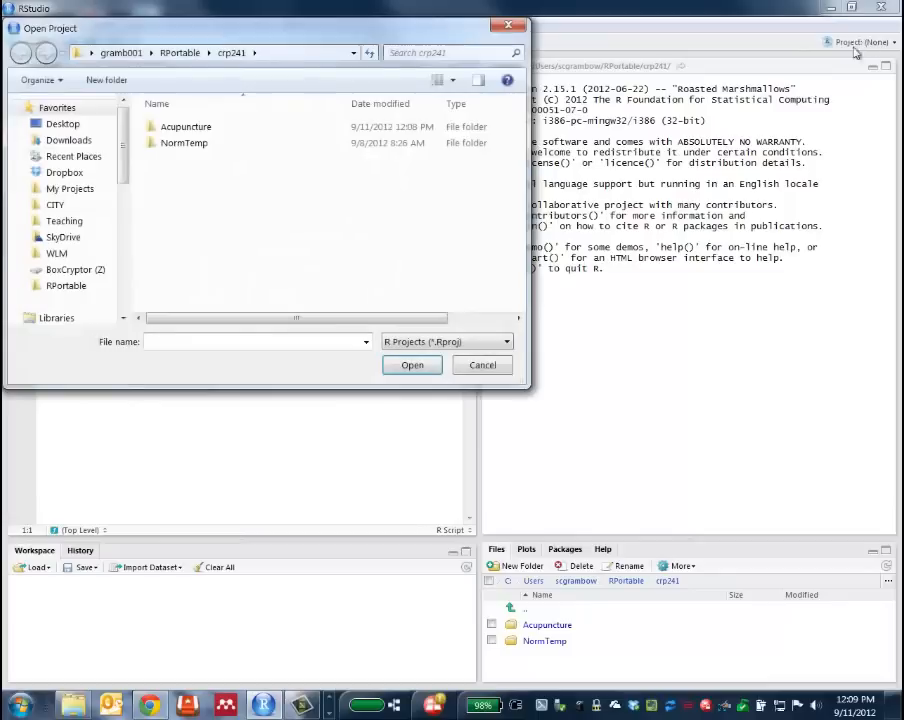
pyautogui.click(477, 367)
pyautogui.click(850, 43)
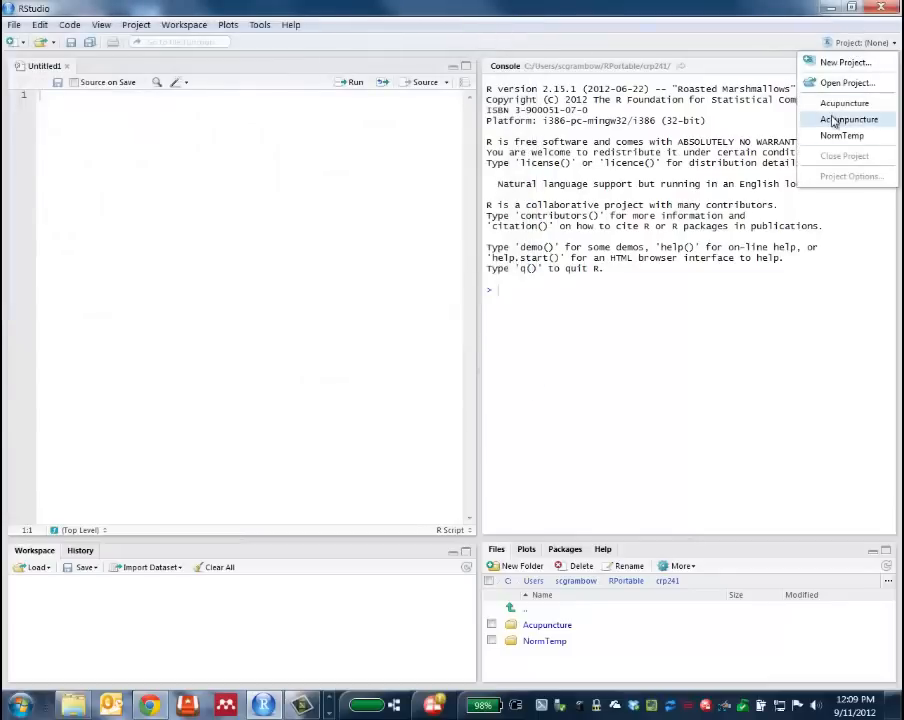
pyautogui.click(840, 105)
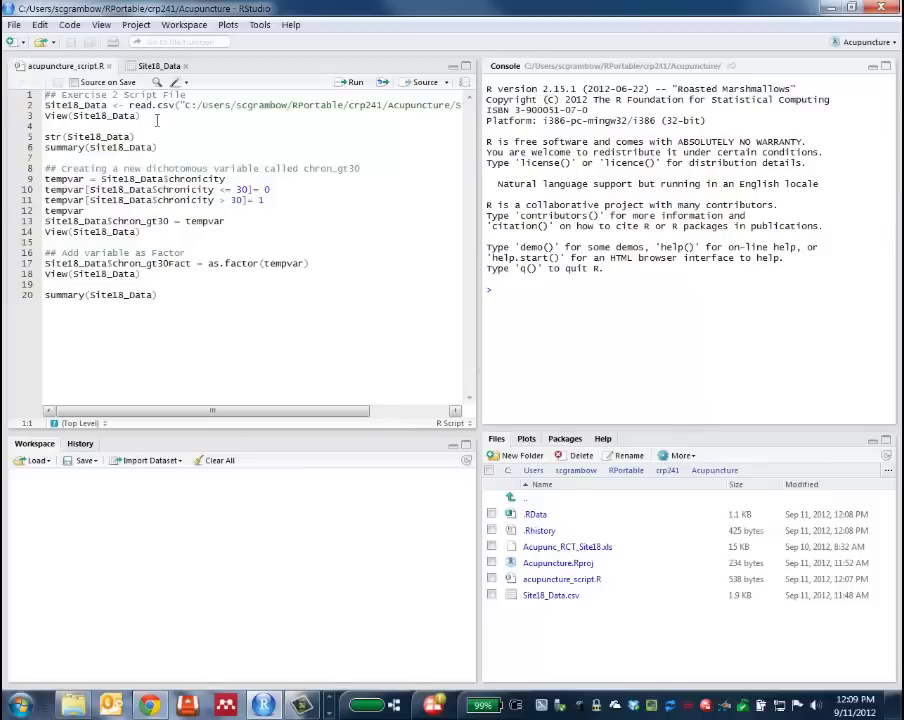
# Run the acupuncture_script.R lines that read and view Site18_Data, followed by its str and summary commands.
pyautogui.moveTo(139, 116); pyautogui.dragTo(45, 105)
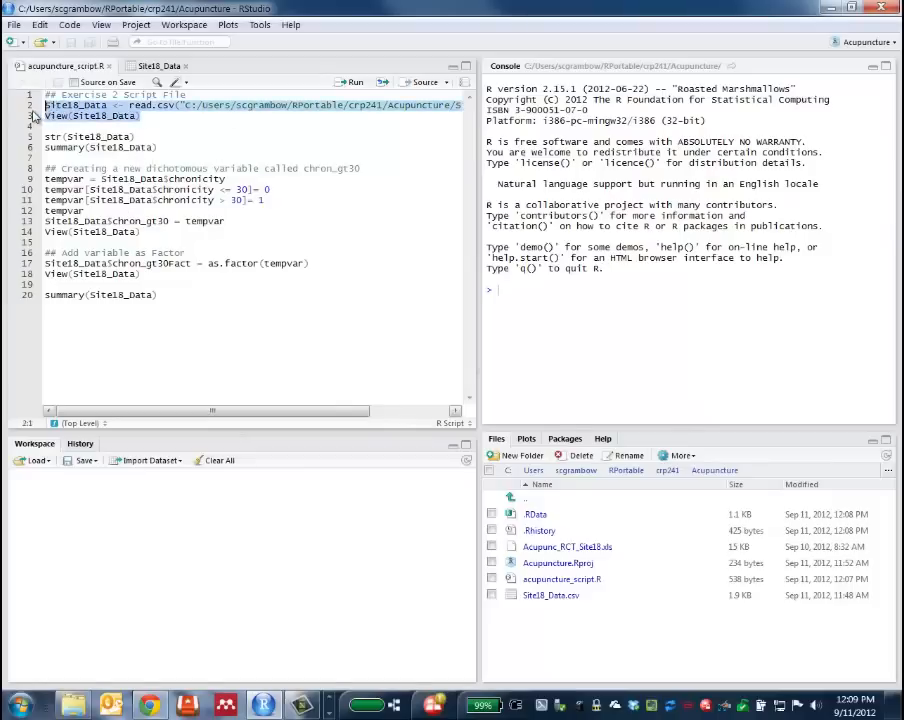
pyautogui.click(350, 82)
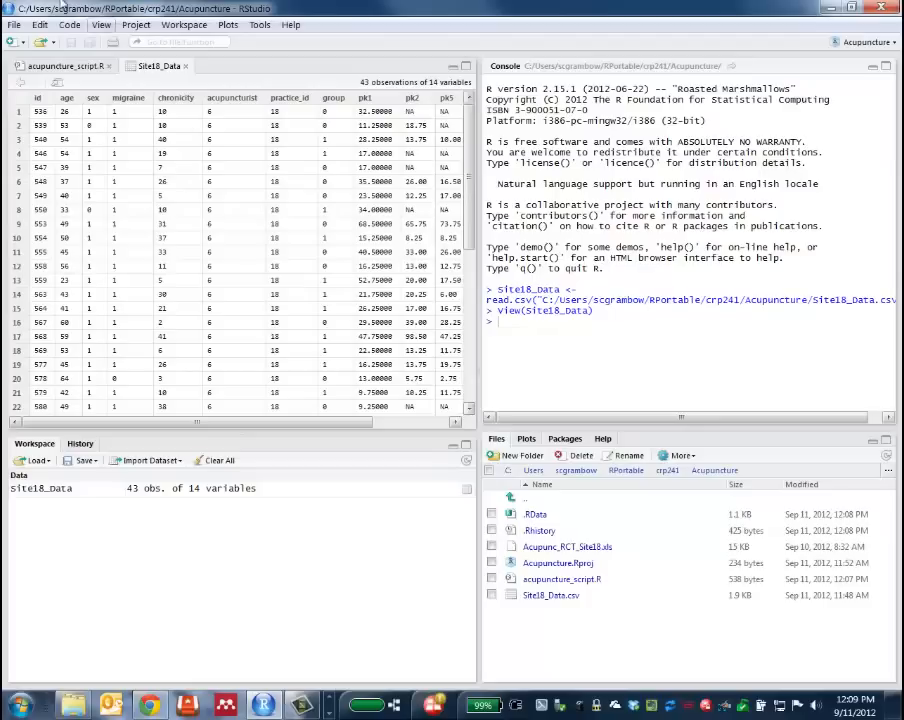
pyautogui.click(62, 66)
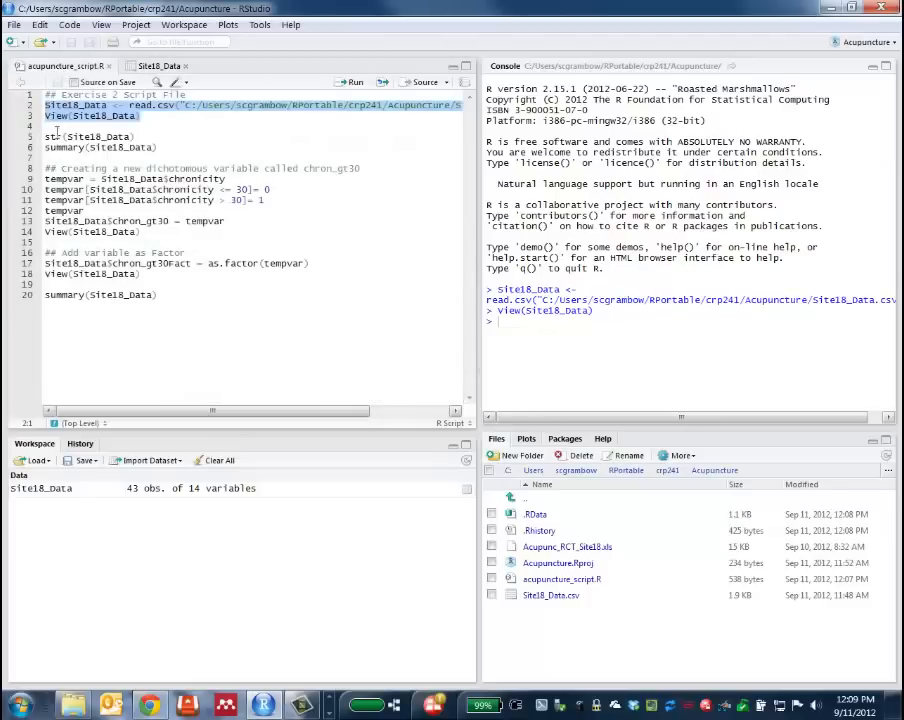
pyautogui.moveTo(57, 127); pyautogui.dragTo(165, 147)
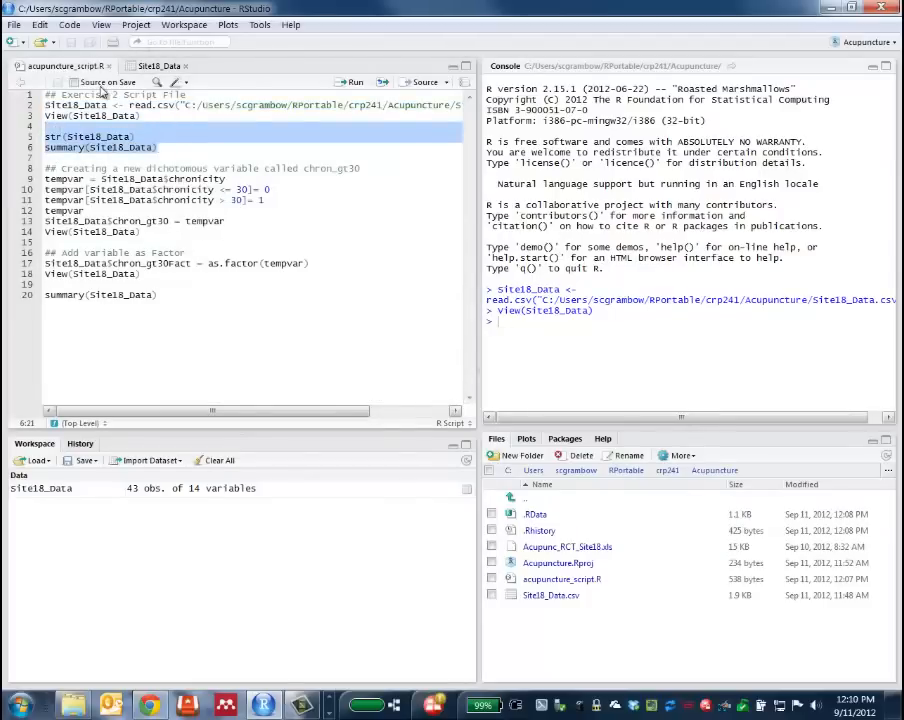
pyautogui.click(350, 83)
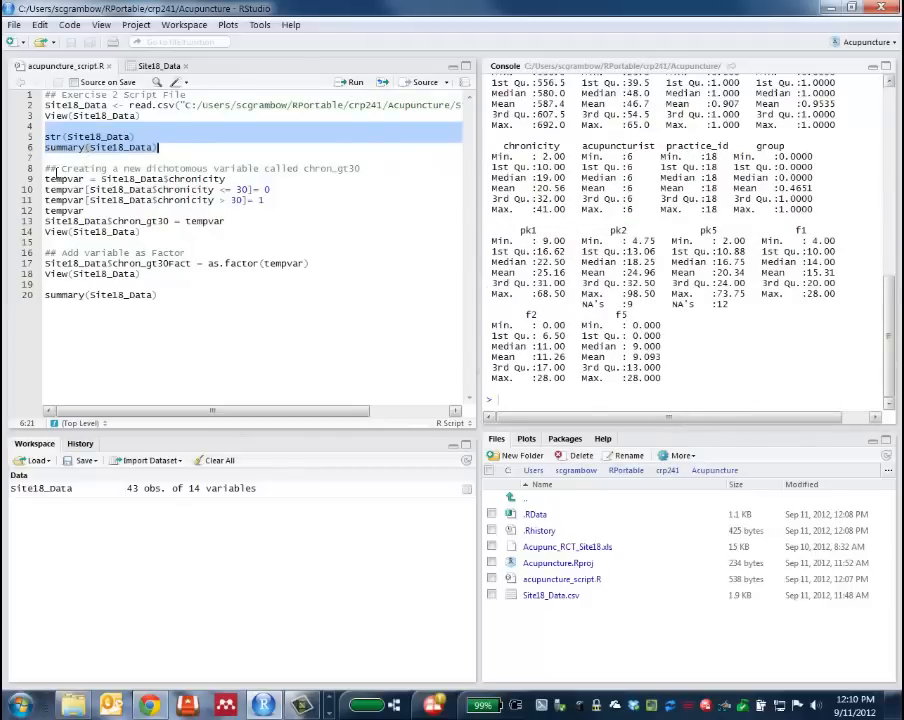
# Run the script blocks that create chron_gt30 and chron_gt30Fact in Site18_Data, stopping before the final summary.
pyautogui.moveTo(45, 170); pyautogui.dragTo(187, 237)
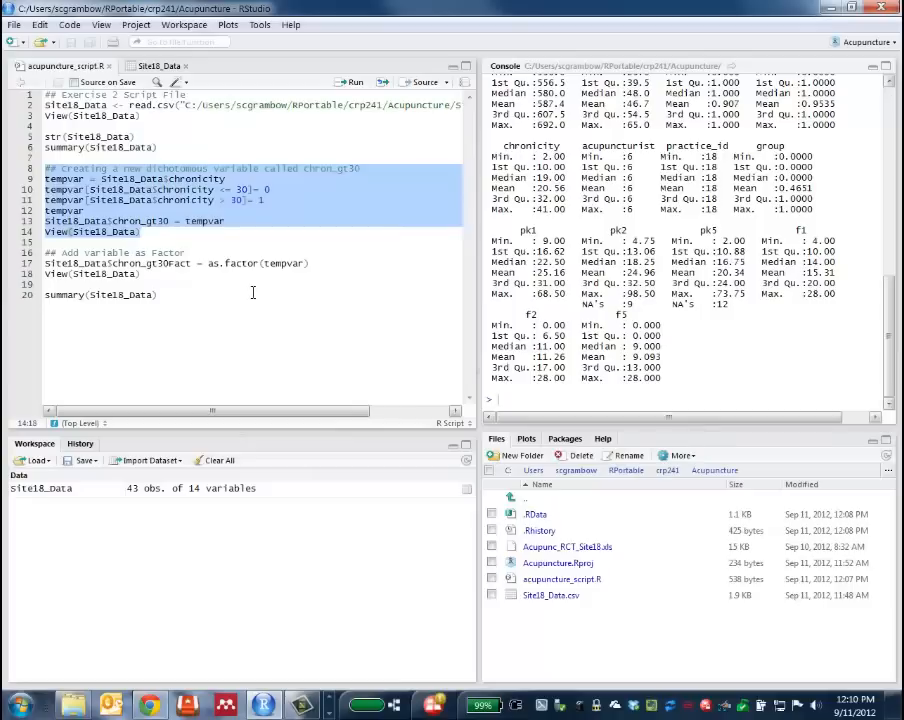
pyautogui.click(59, 155)
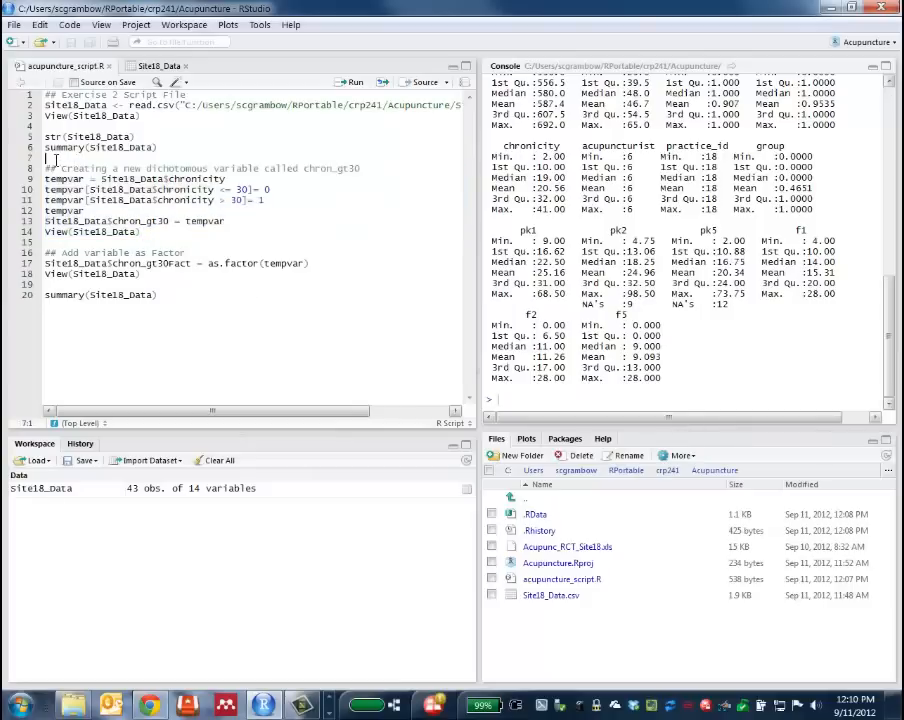
pyautogui.moveTo(57, 160); pyautogui.dragTo(203, 273)
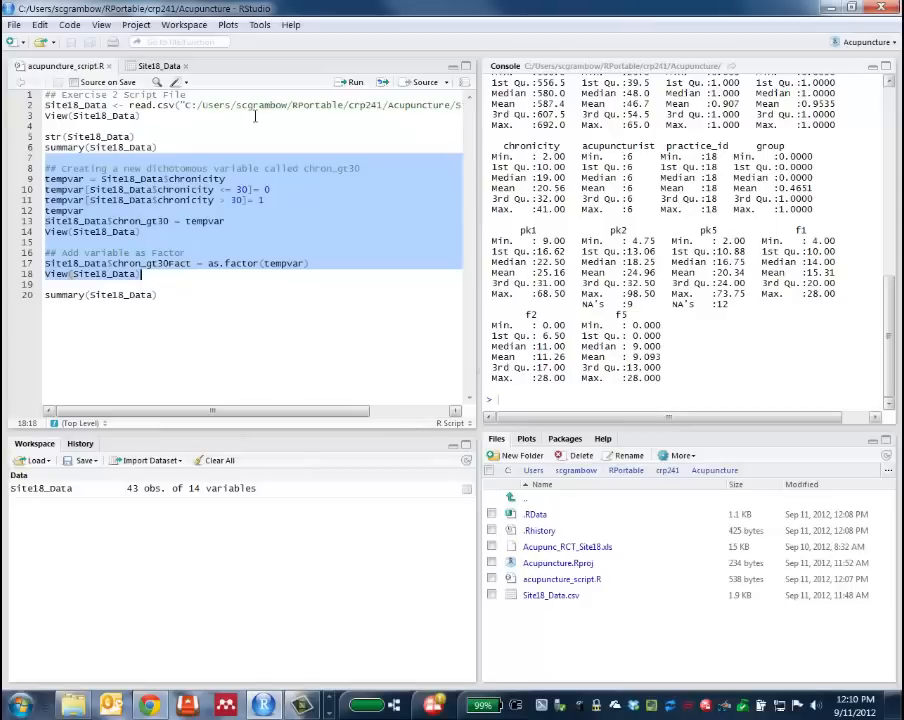
pyautogui.click(350, 81)
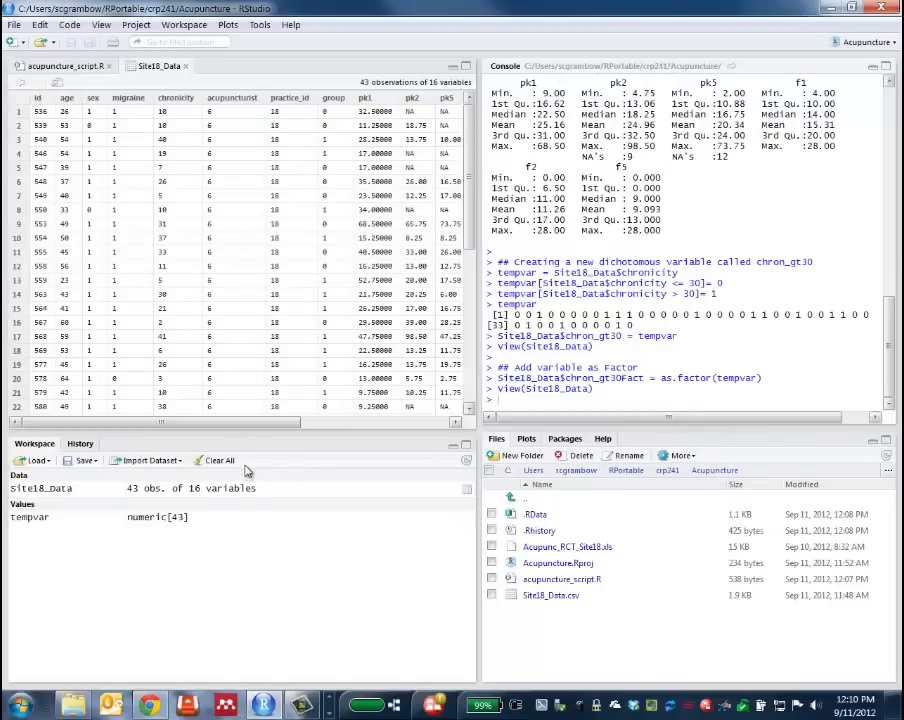
# Close the Acupuncture project and reopen it from the recent projects.
pyautogui.click(862, 42)
pyautogui.click(838, 157)
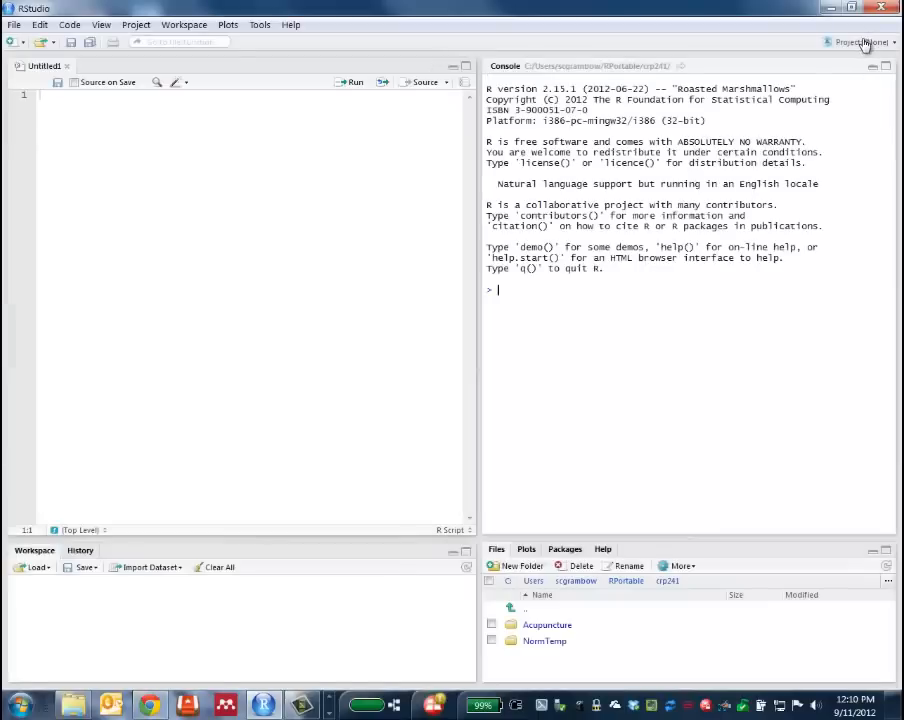
pyautogui.click(858, 43)
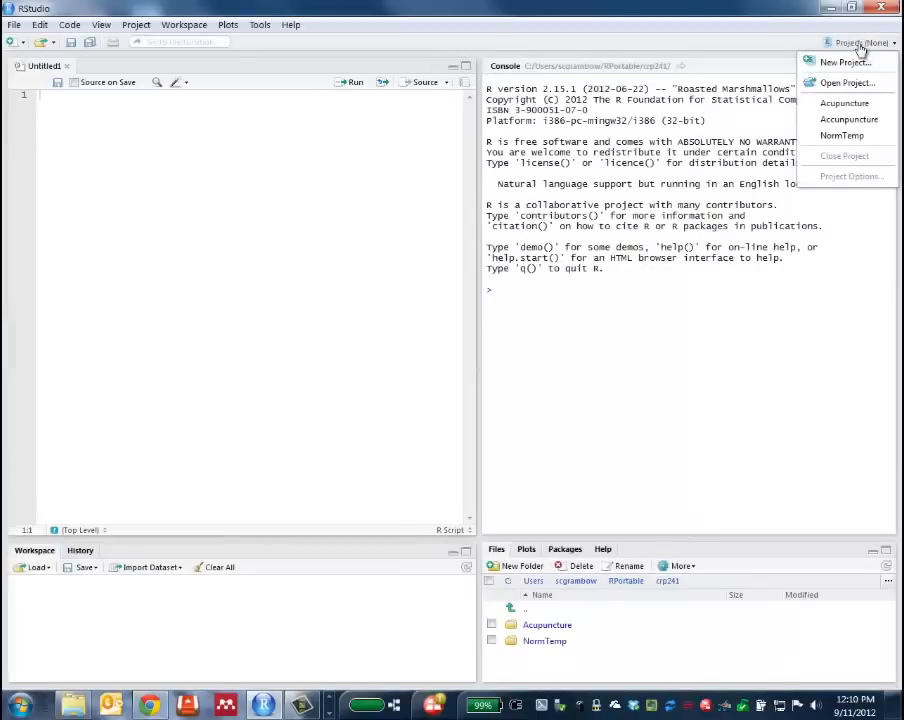
pyautogui.click(830, 104)
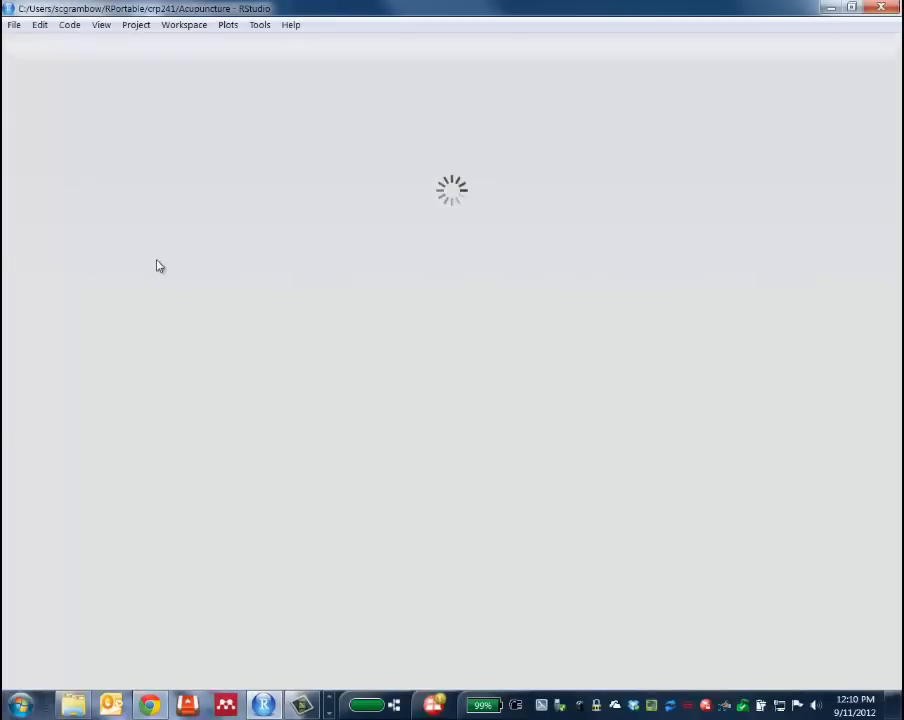